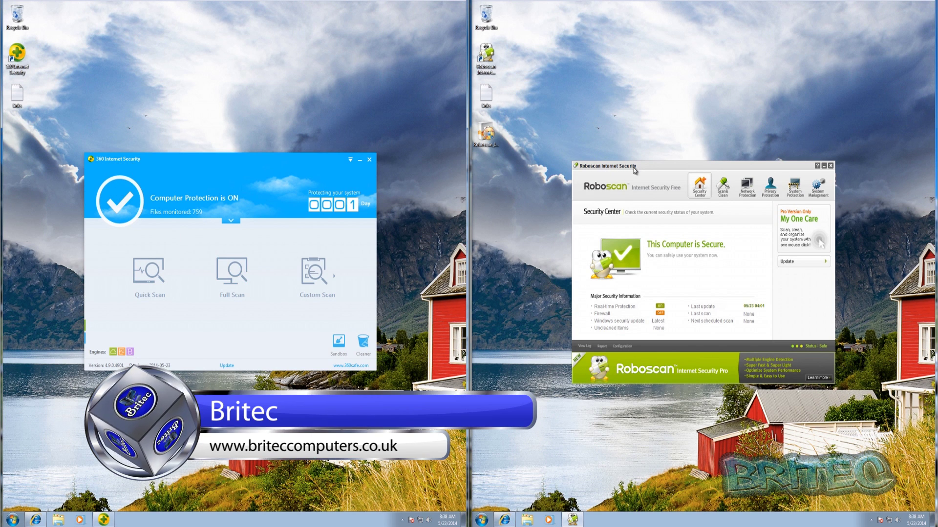
Open 360's Sandbox window, showing sandboxing on and no programs or files inside
click(543, 349)
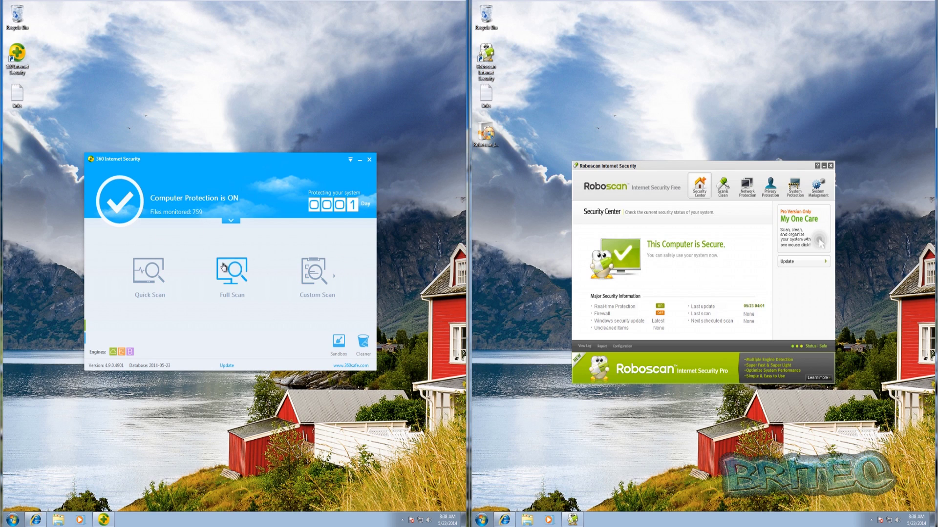
mouse_move(321, 283)
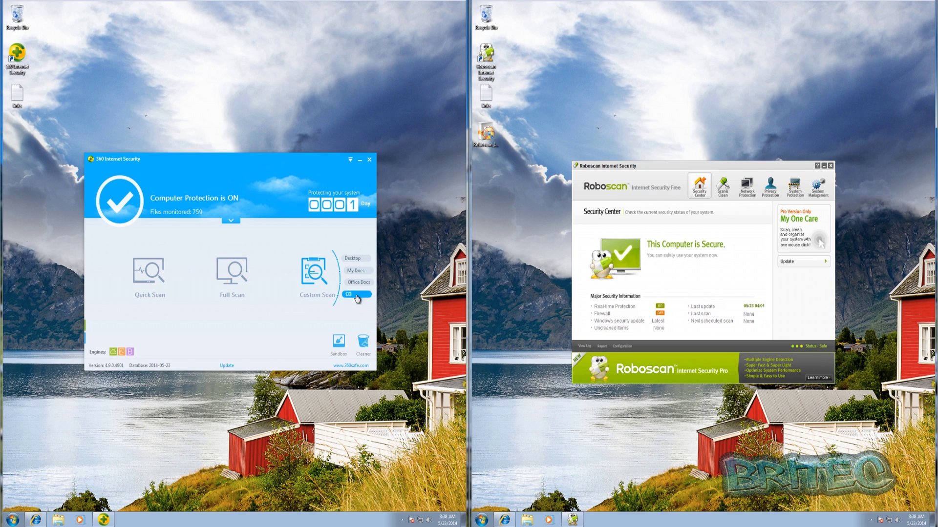
click(339, 343)
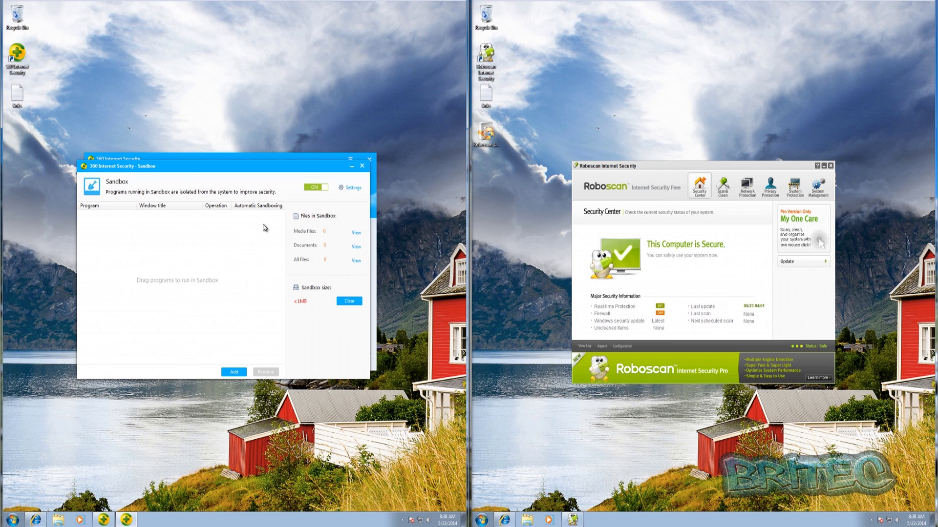
Review the Sandbox's advanced settings, cancel without saving, and close the Sandbox window
click(351, 188)
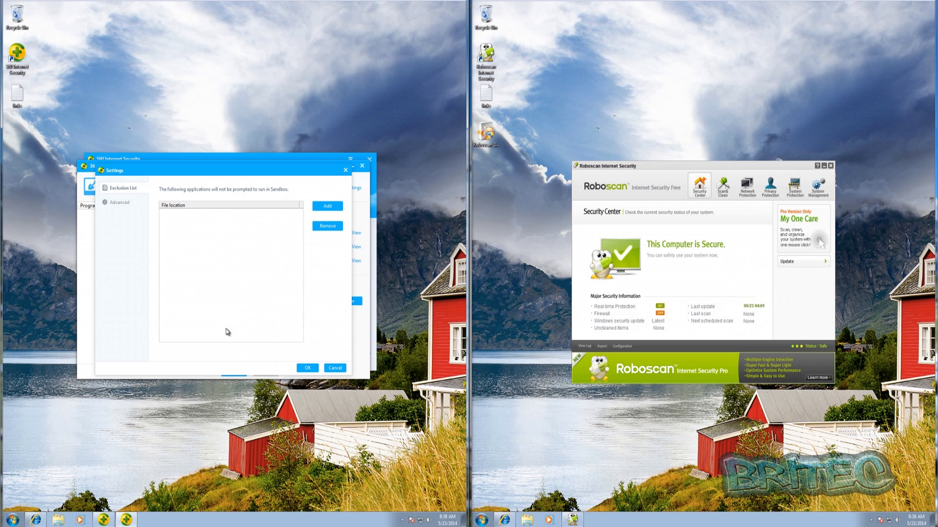
click(117, 205)
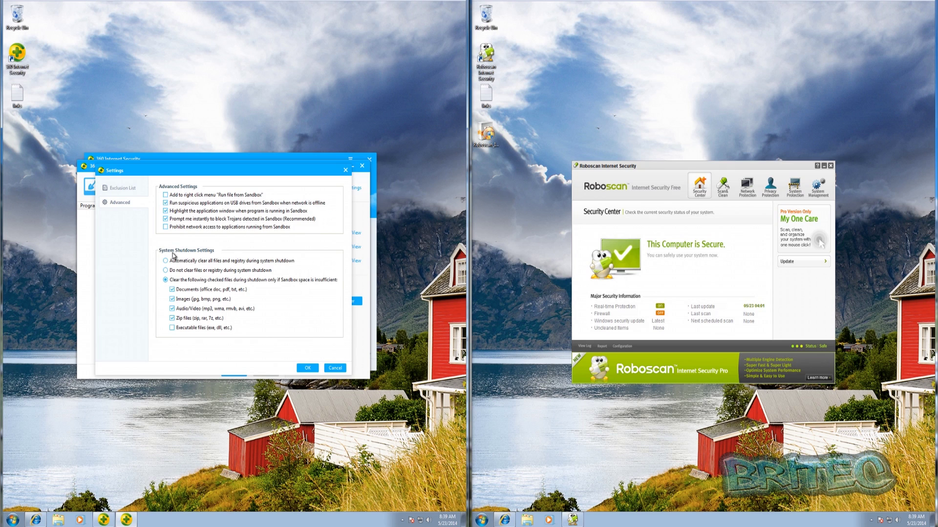
click(335, 368)
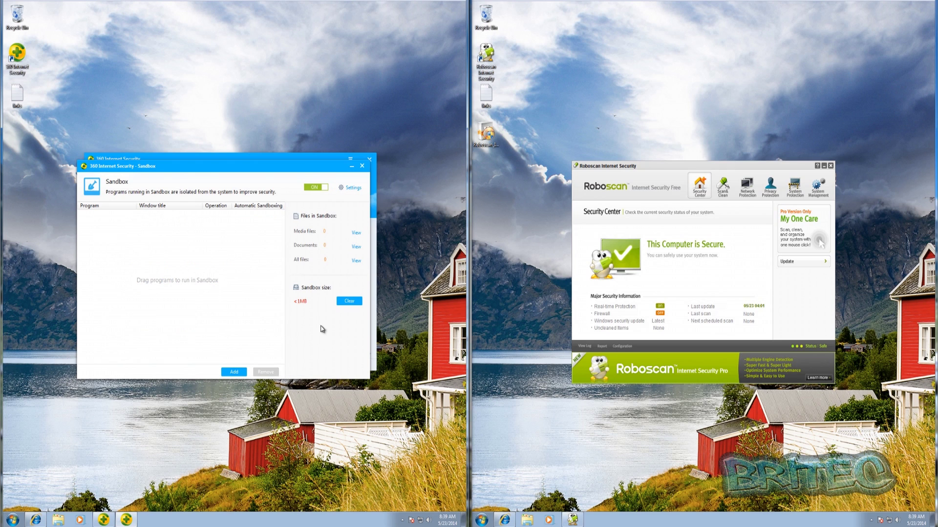
click(362, 166)
Glance at the Trace Cleaner, then run an update check confirming version 4.9.0.4901 and database 2014-05-23
click(363, 343)
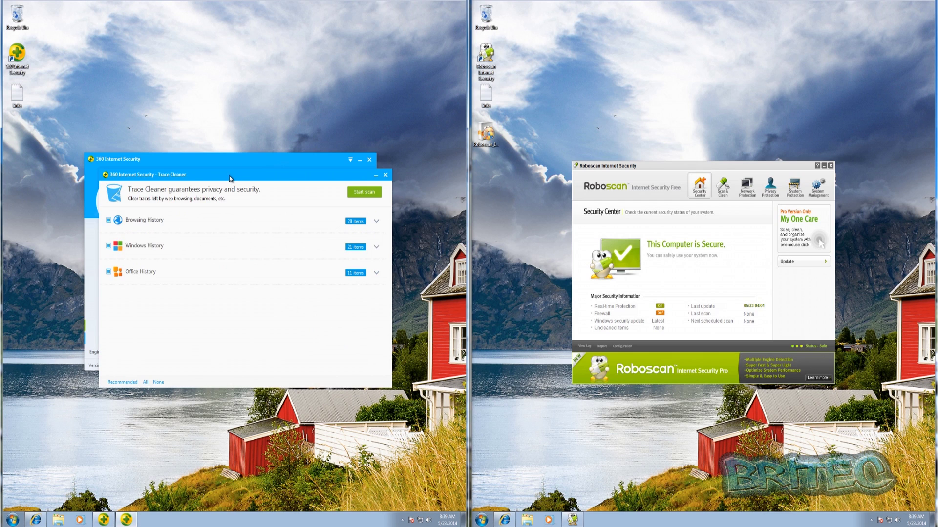
drag(230, 179, 212, 164)
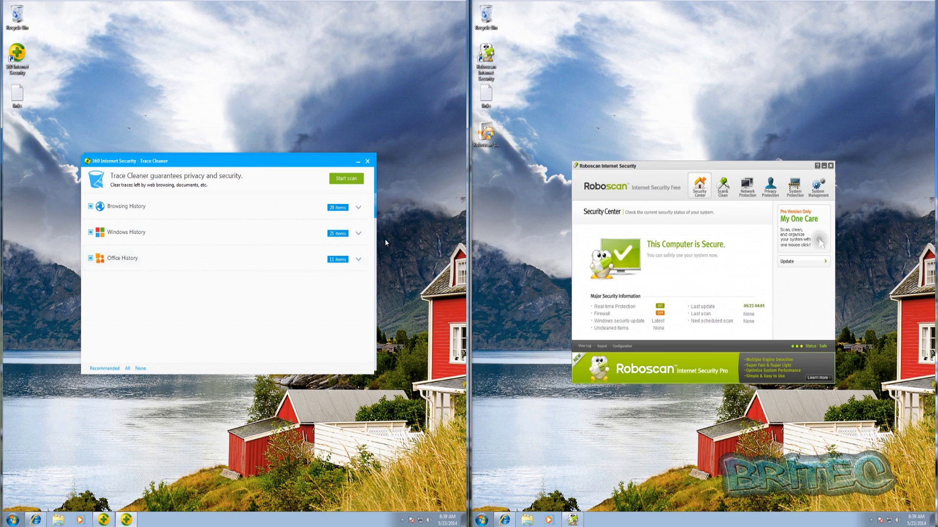
click(368, 162)
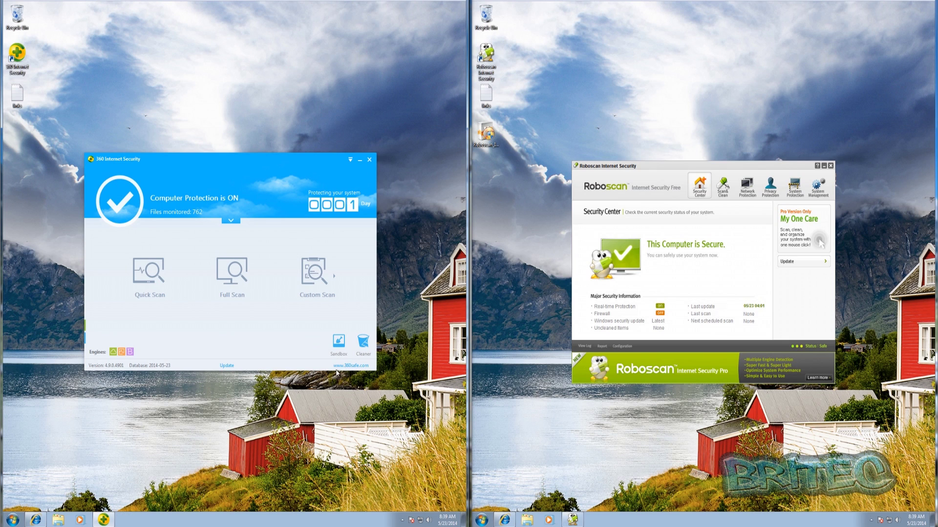
click(225, 366)
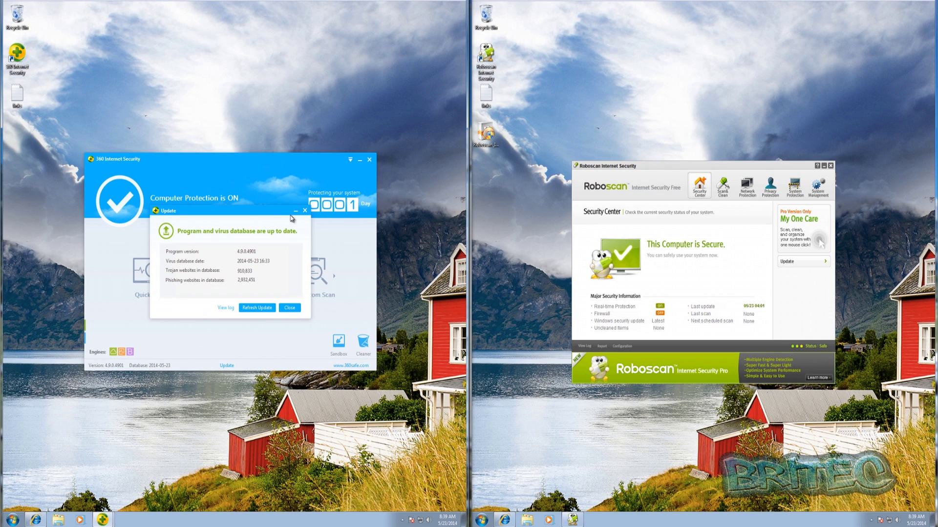
Dismiss the update results and open the main menu listing Settings, Themes and Log
click(291, 311)
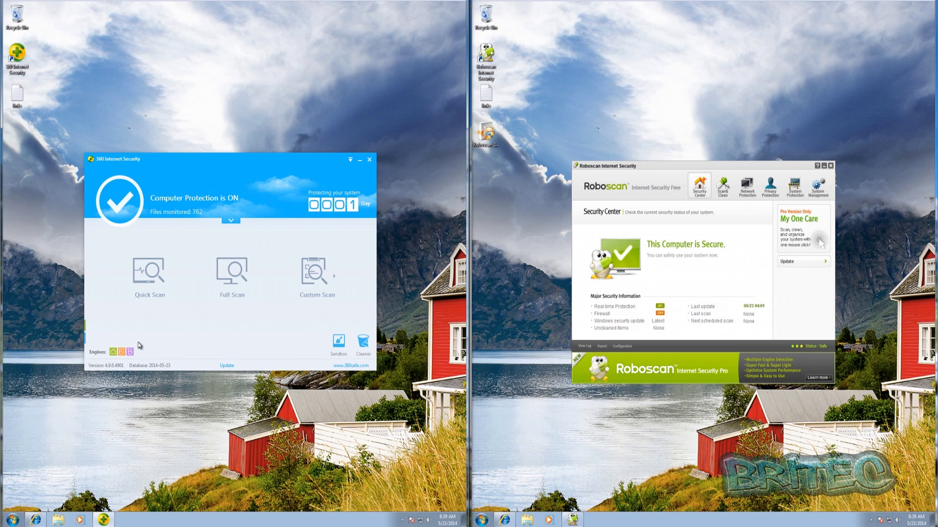
mouse_move(86, 338)
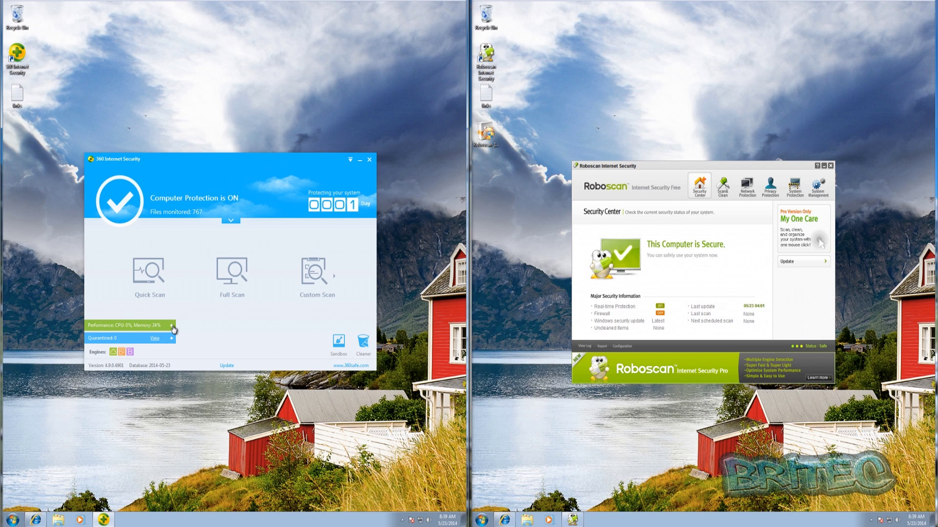
mouse_move(334, 276)
click(351, 160)
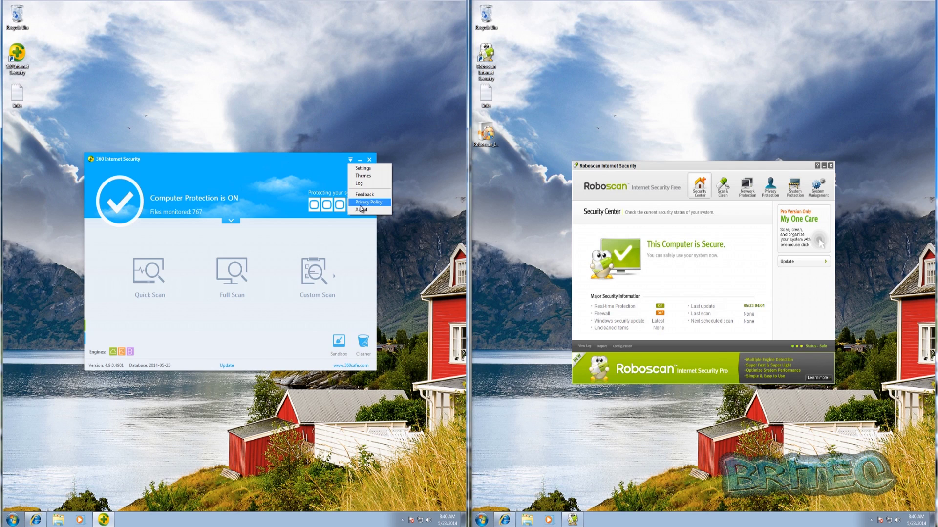
In 360 Settings, enable QVM II Engine real-time protection and rootkit scanning
click(362, 168)
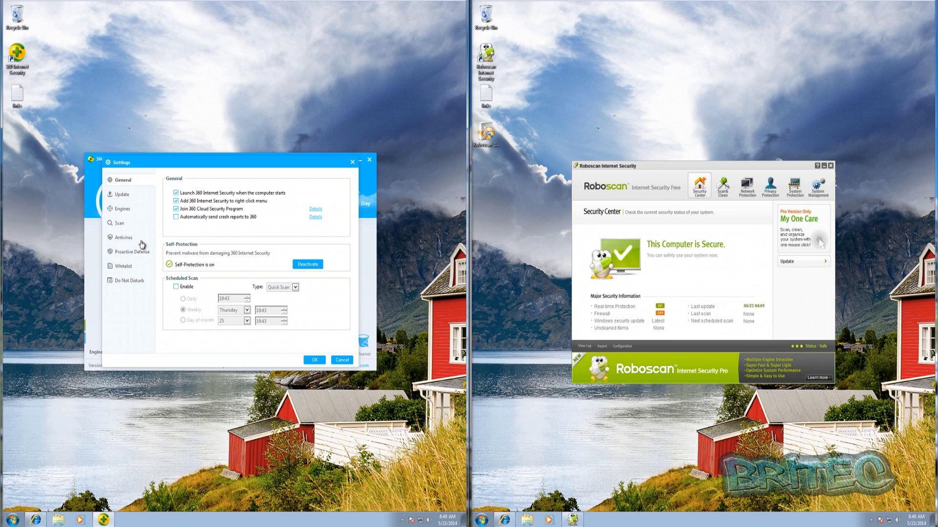
click(123, 195)
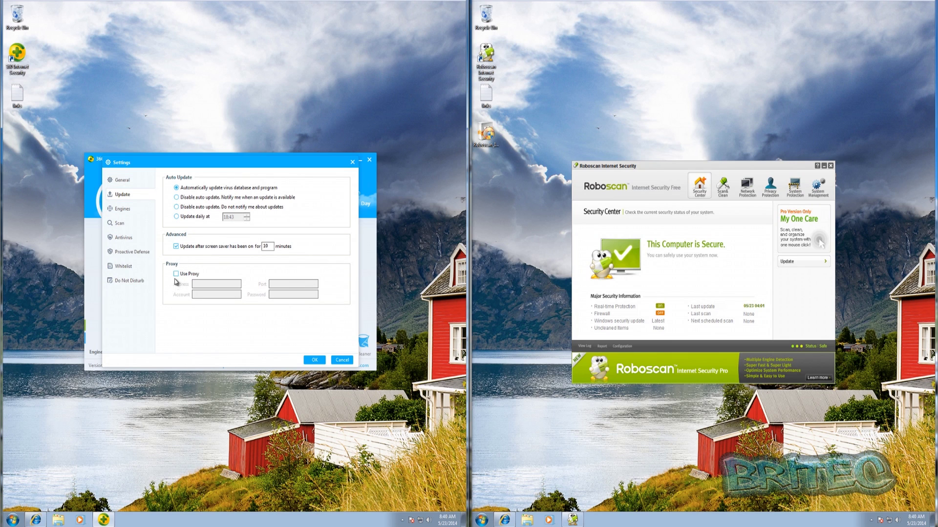
click(121, 209)
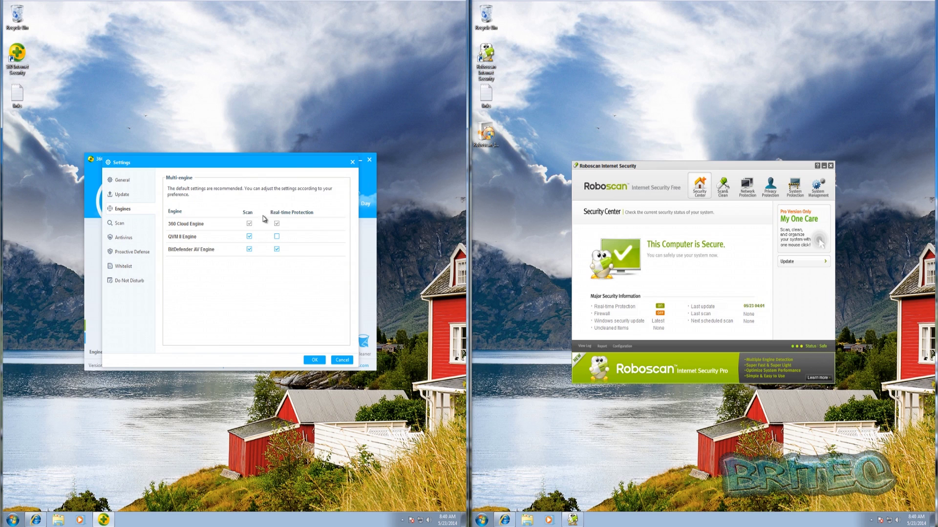
click(276, 237)
click(121, 224)
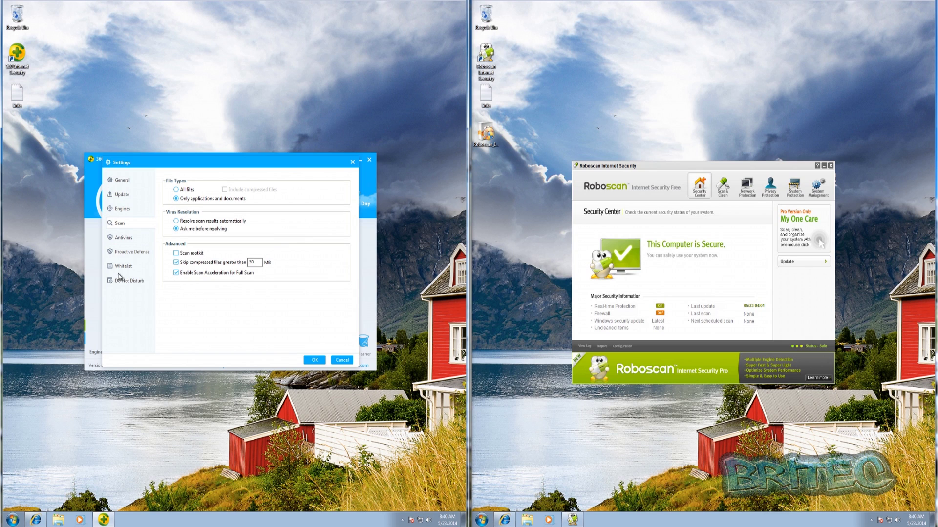
click(176, 253)
Keep the antivirus protection level at Medium after trying High, review remaining pages, and save
click(124, 239)
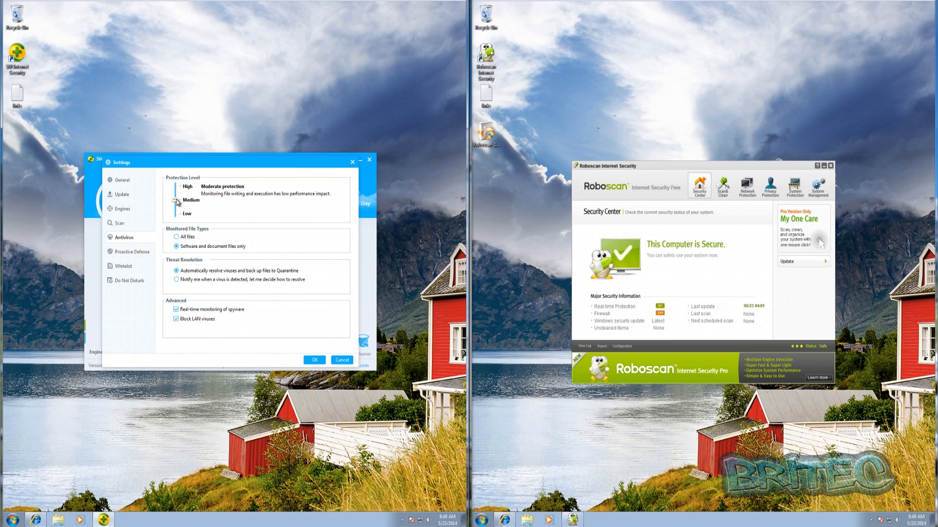
drag(176, 199, 176, 186)
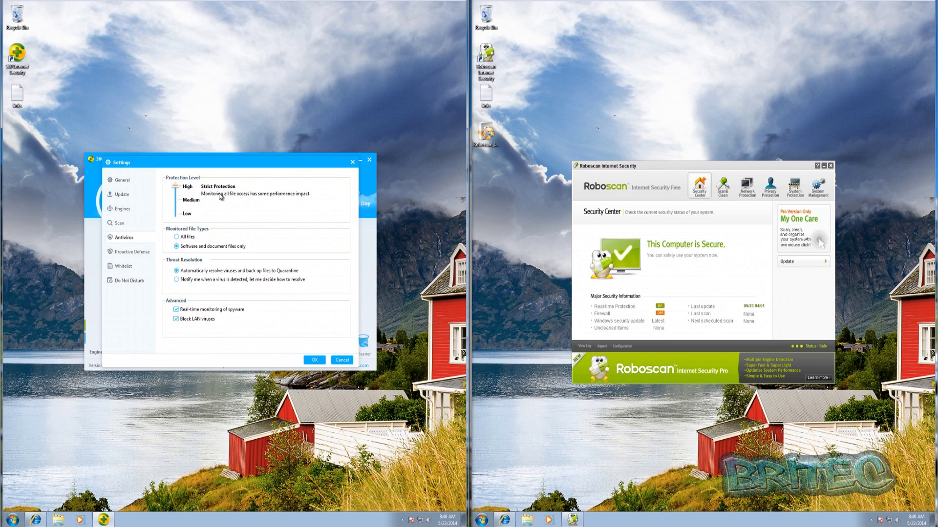
drag(176, 186, 177, 200)
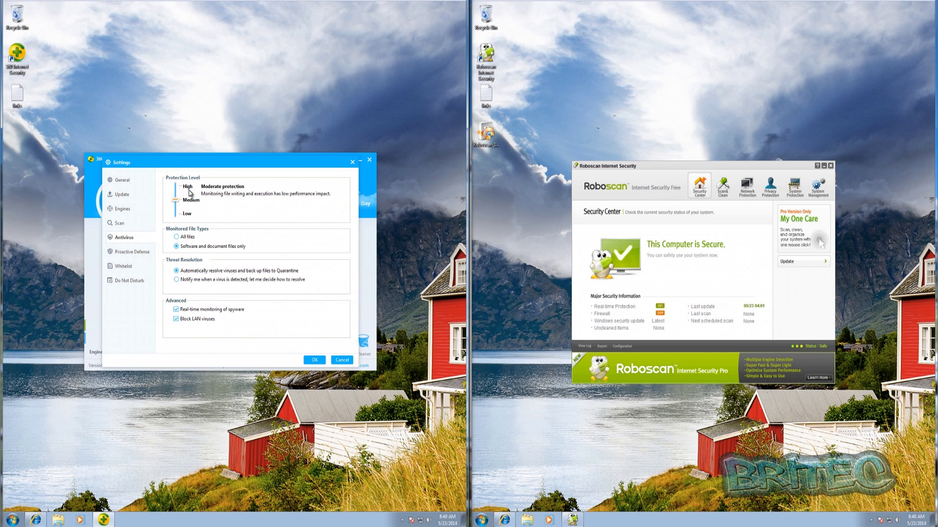
click(133, 251)
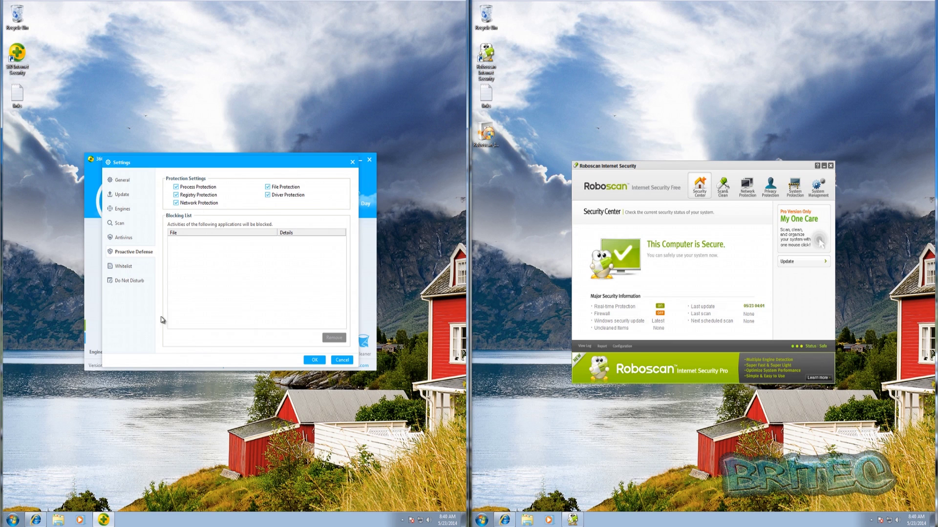
click(125, 267)
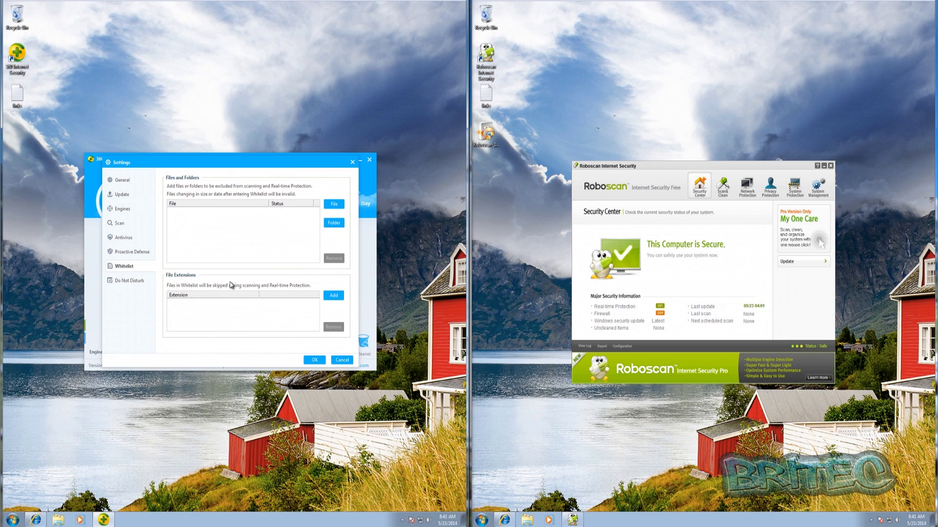
click(123, 282)
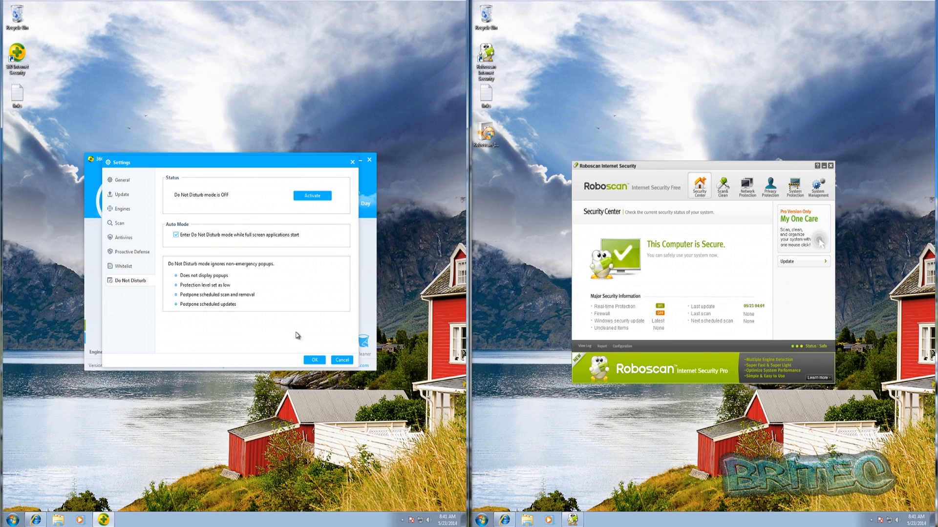
click(315, 362)
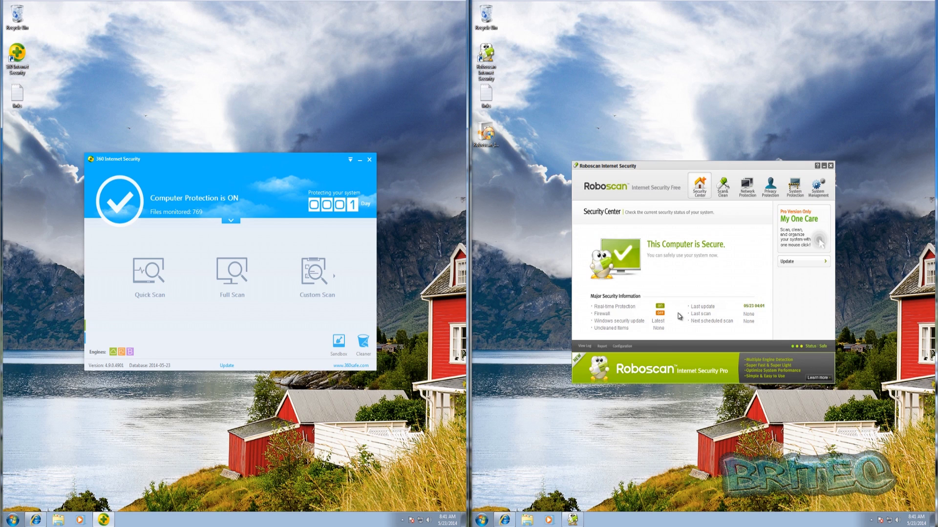
Turn on Roboscan's firewall, start a protection update, and show the Scan & Clean page
click(660, 313)
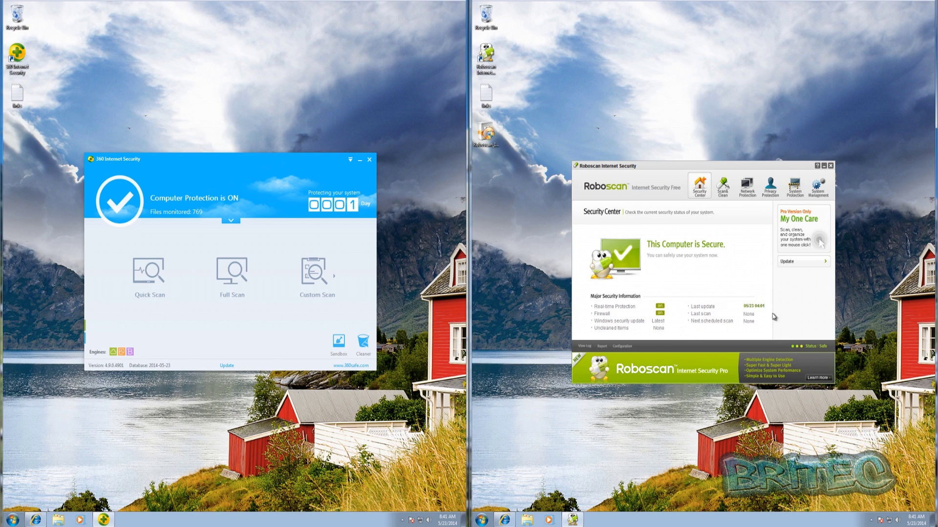
click(805, 264)
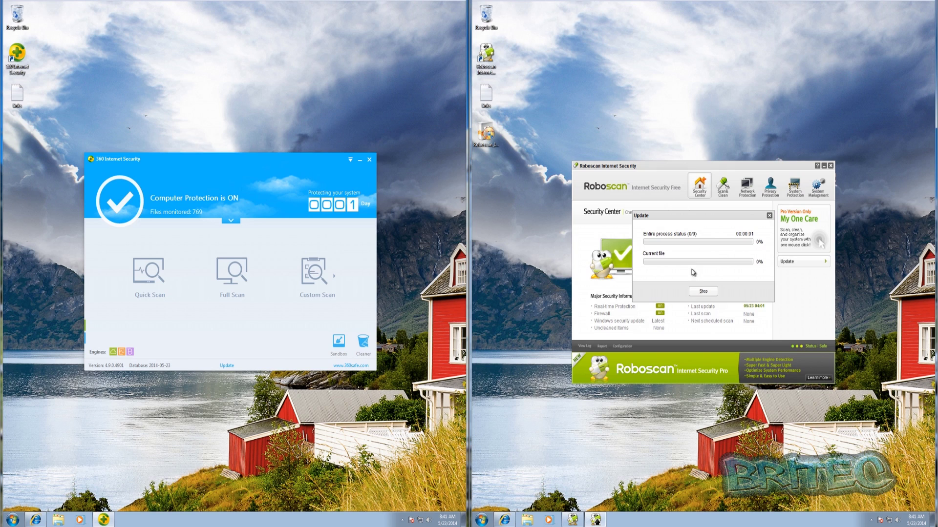
click(722, 191)
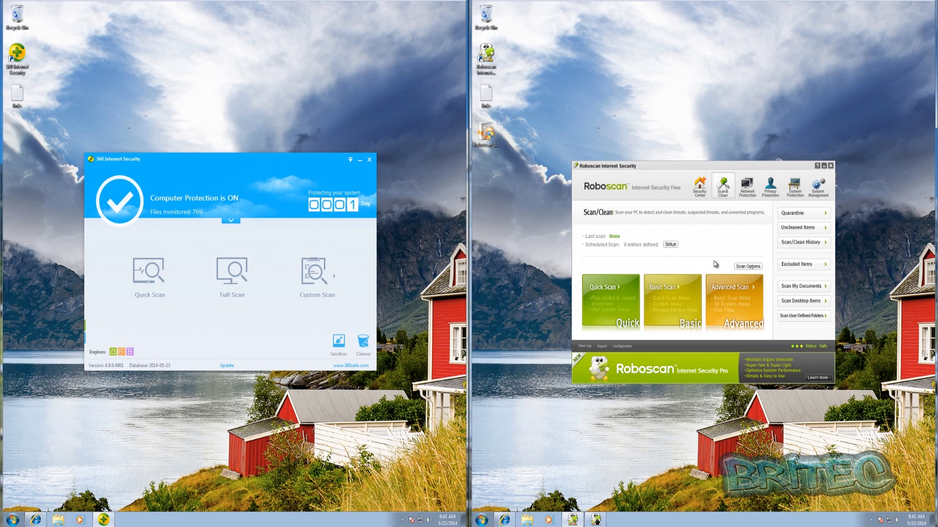
Tick Enable heuristic detection under Scan Options in Roboscan's Configuration window
click(671, 246)
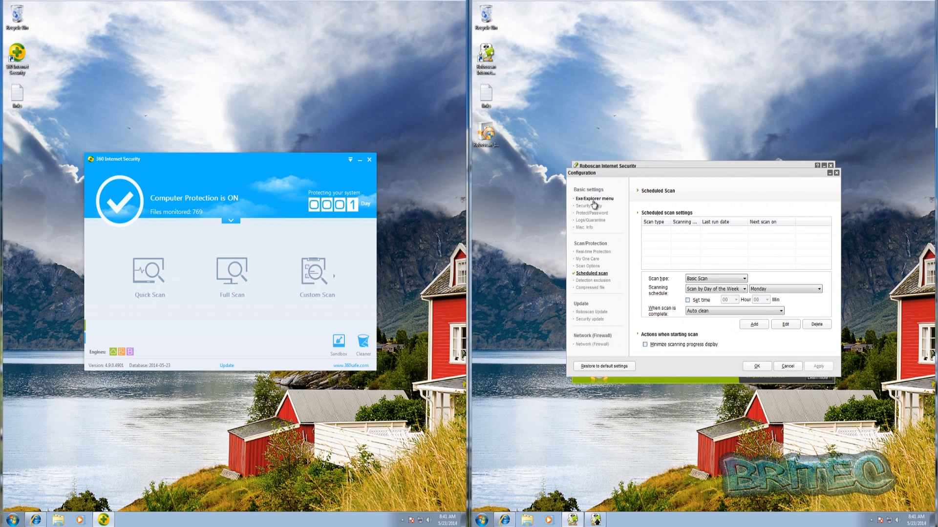
click(594, 253)
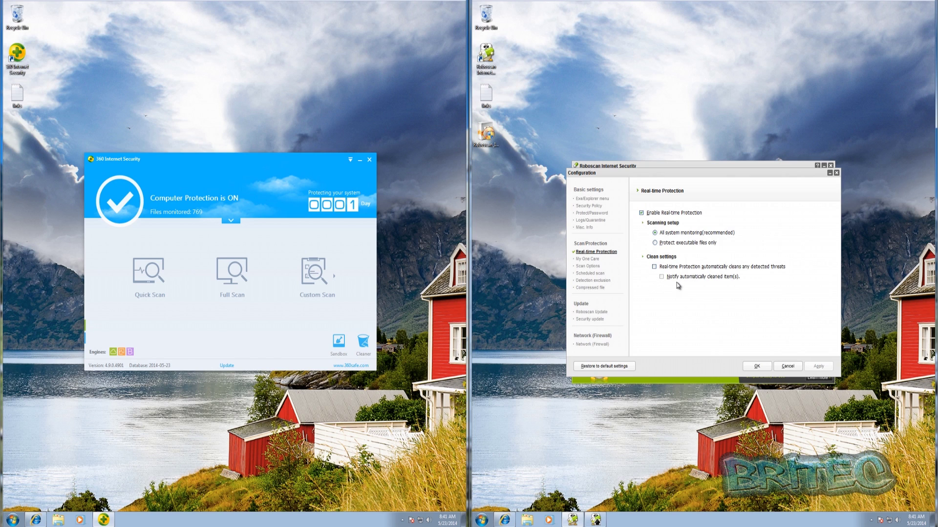
click(590, 267)
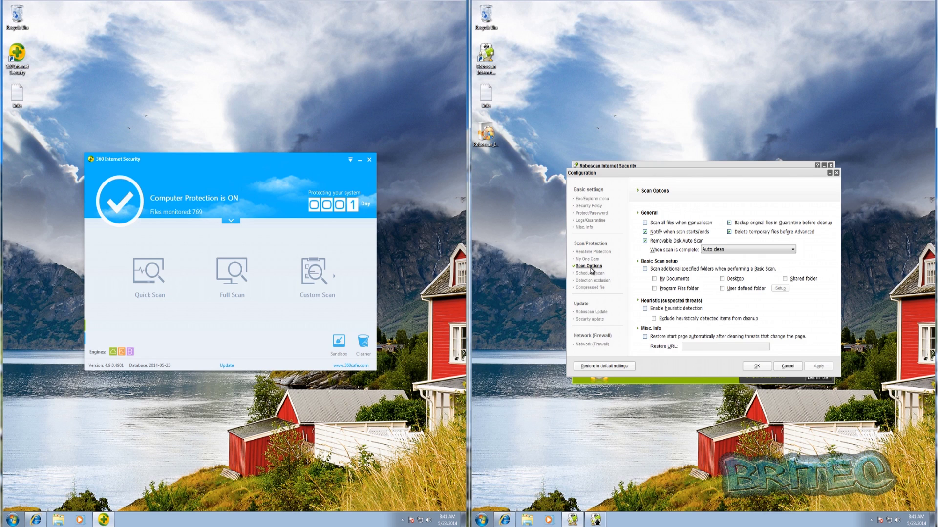
click(644, 309)
Review Roboscan's Exe/Explorer menu, policy monitoring, self-protection, logs and Misc. Info pages
click(590, 199)
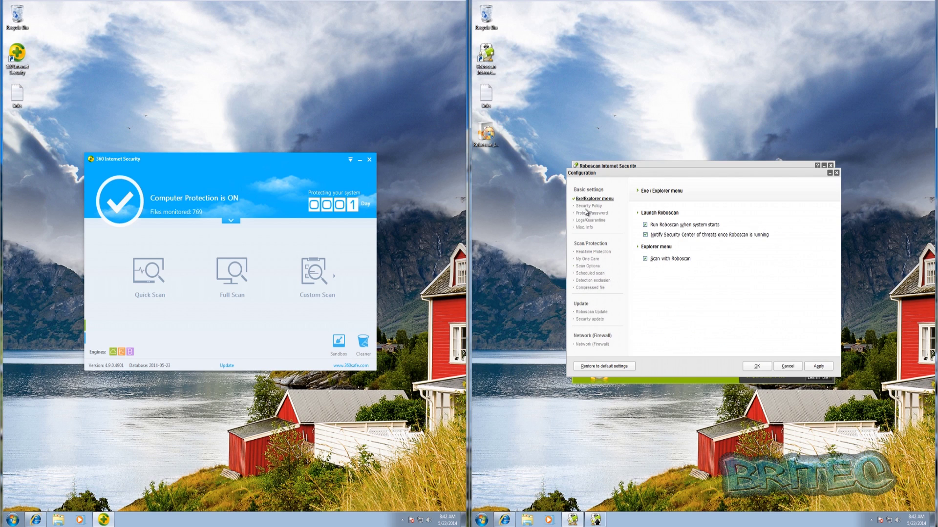
click(589, 206)
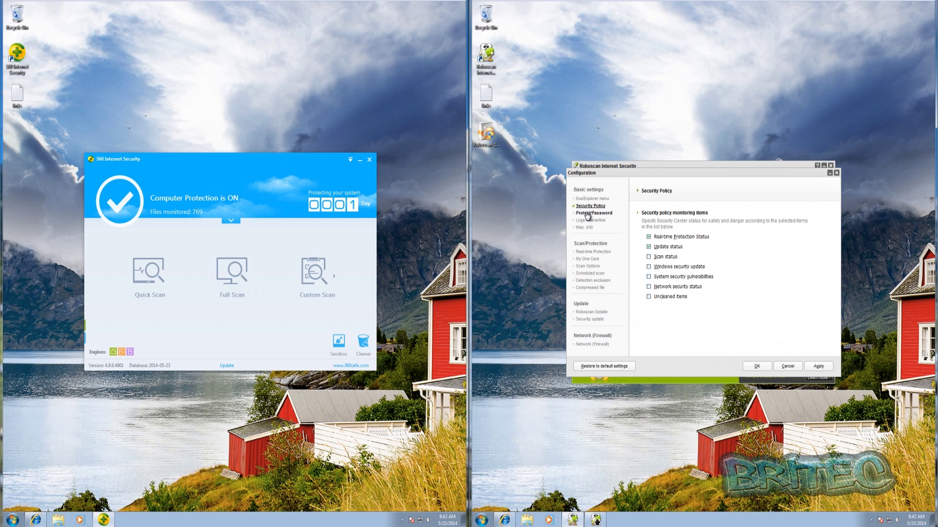
click(588, 214)
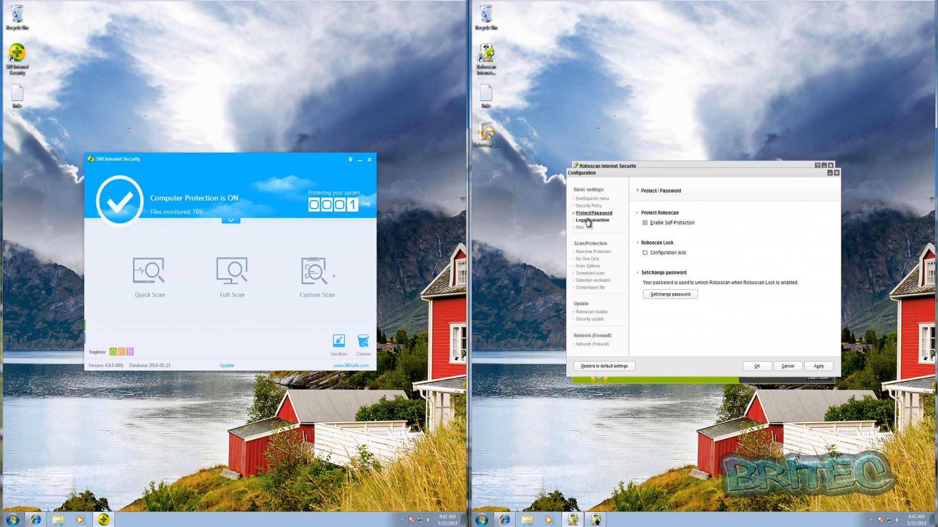
click(588, 221)
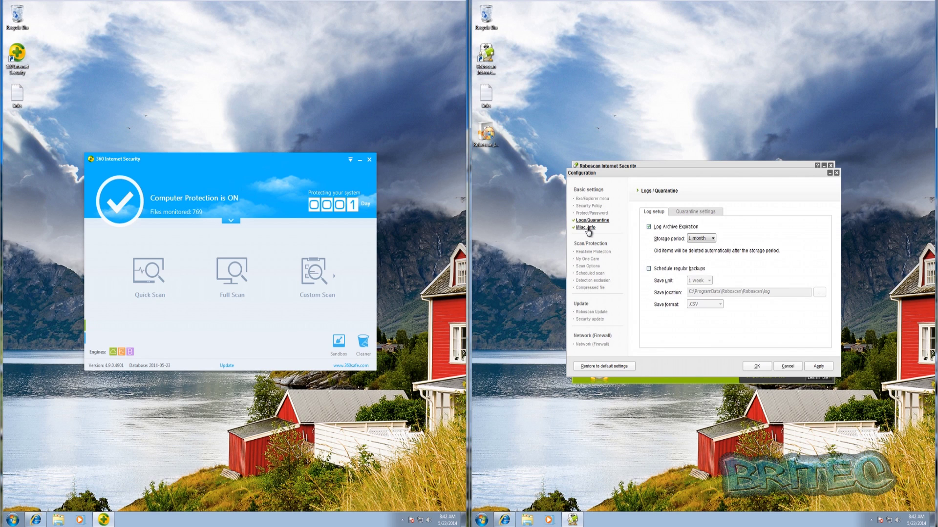
click(587, 228)
Review the real-time protection, scan, exclusion and update pages, then save the configuration
click(592, 252)
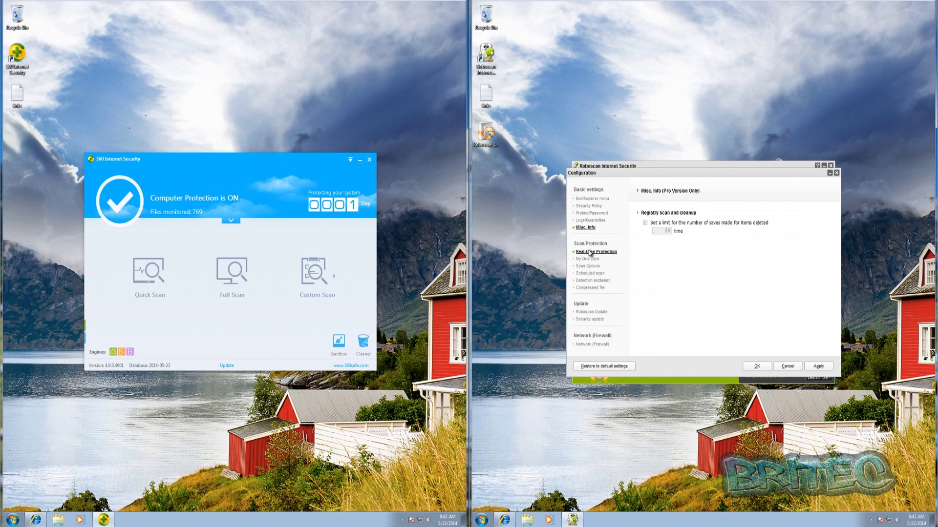
click(589, 259)
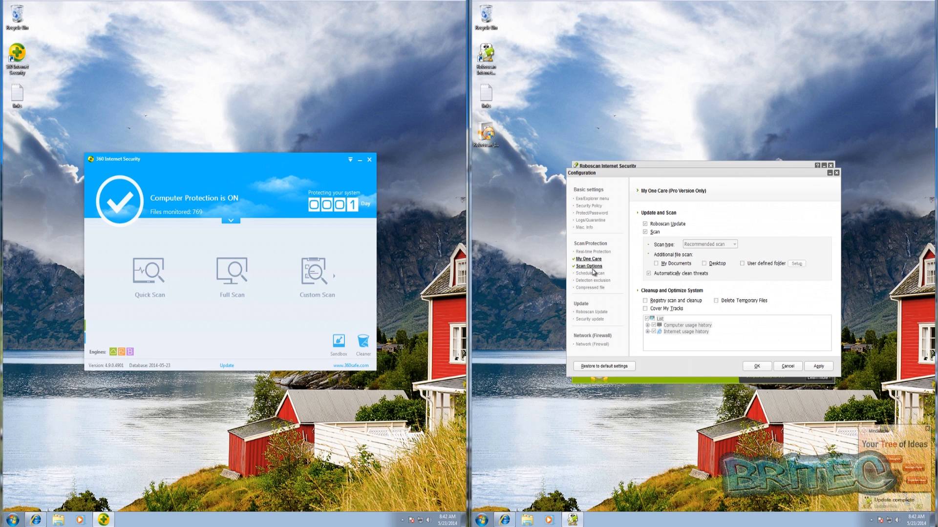
click(588, 266)
click(591, 274)
click(593, 281)
click(592, 288)
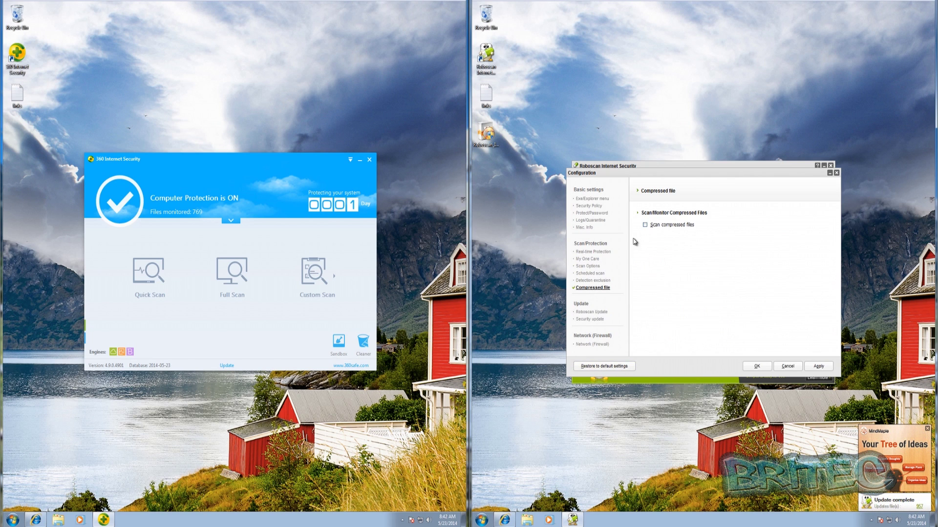
click(593, 313)
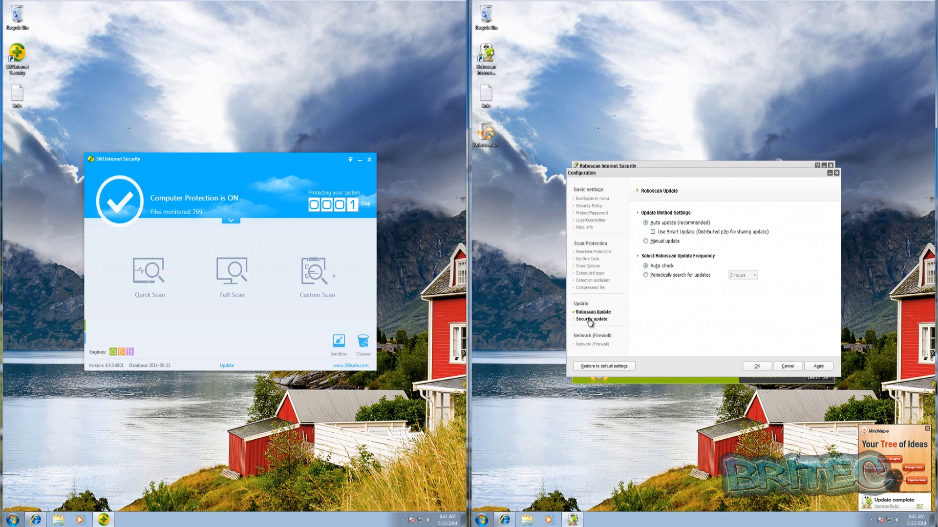
click(590, 320)
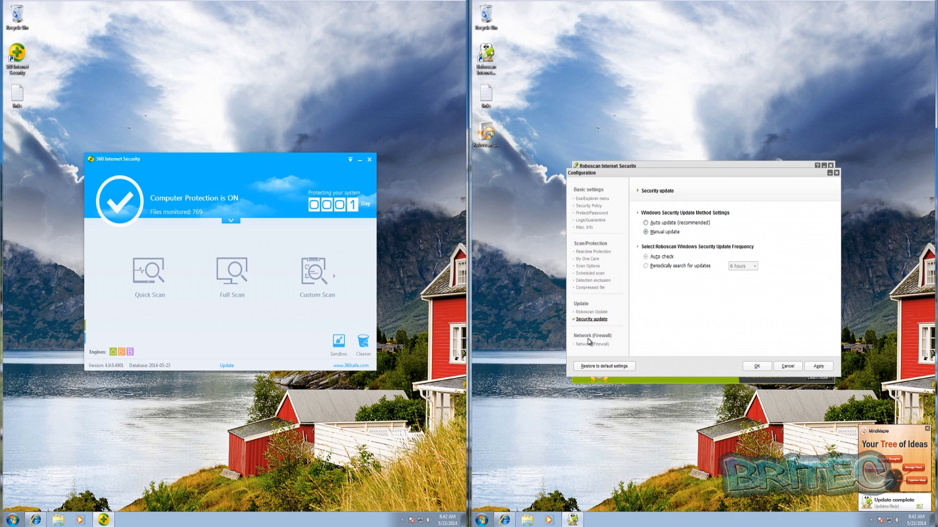
click(756, 367)
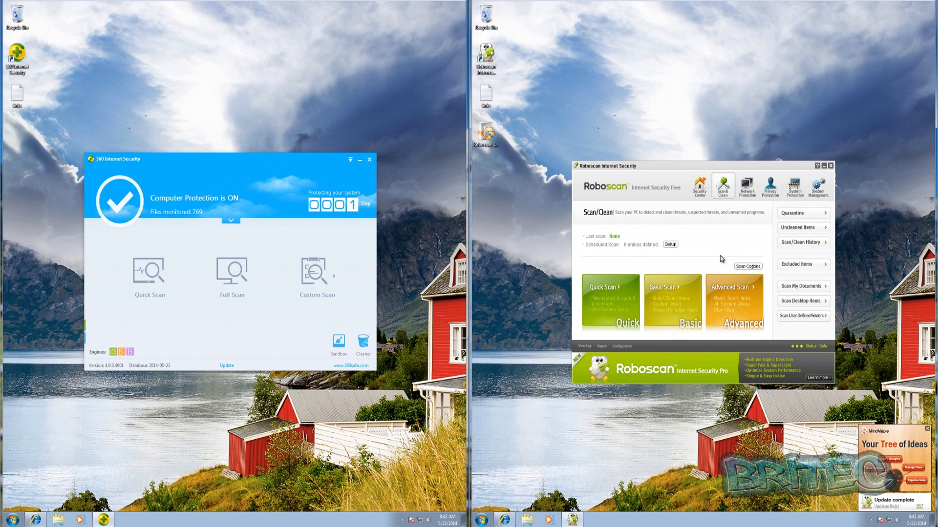
Minimize both the 360 Internet Security and Roboscan windows
click(359, 162)
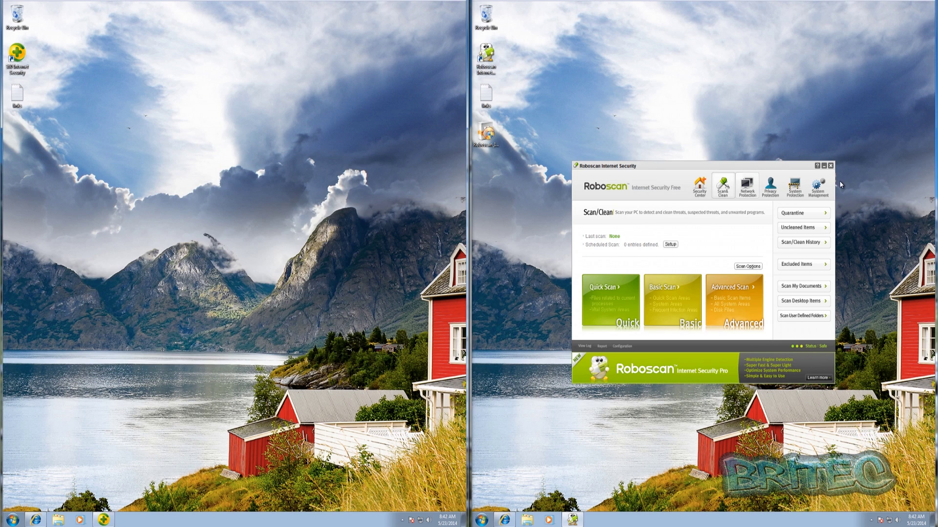
click(824, 166)
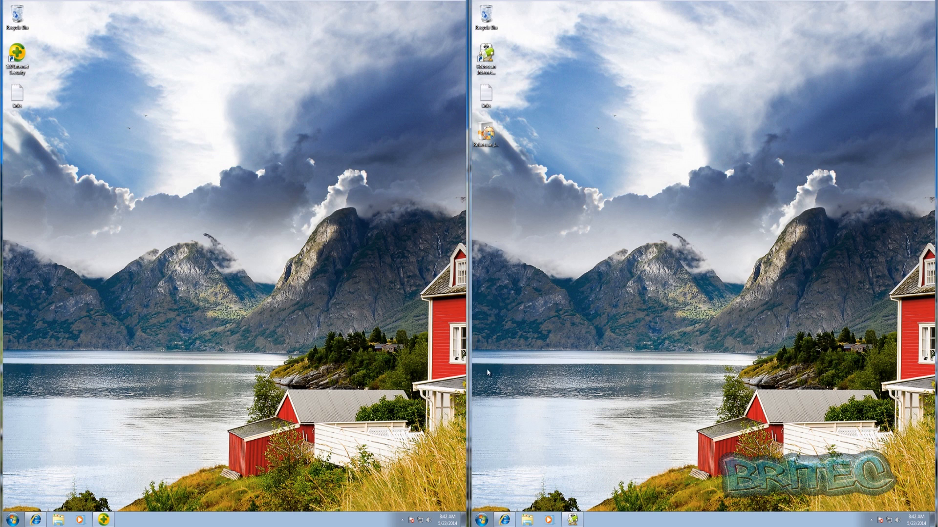
click(573, 520)
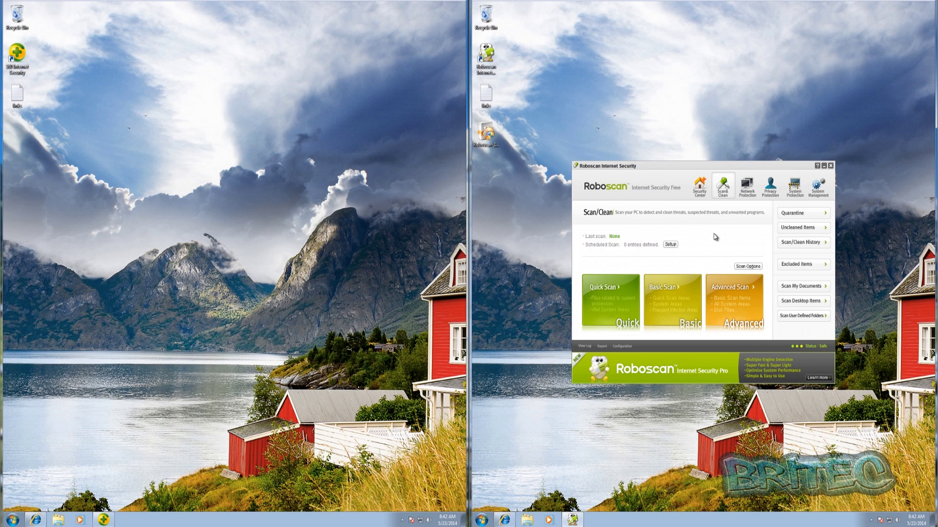
click(824, 166)
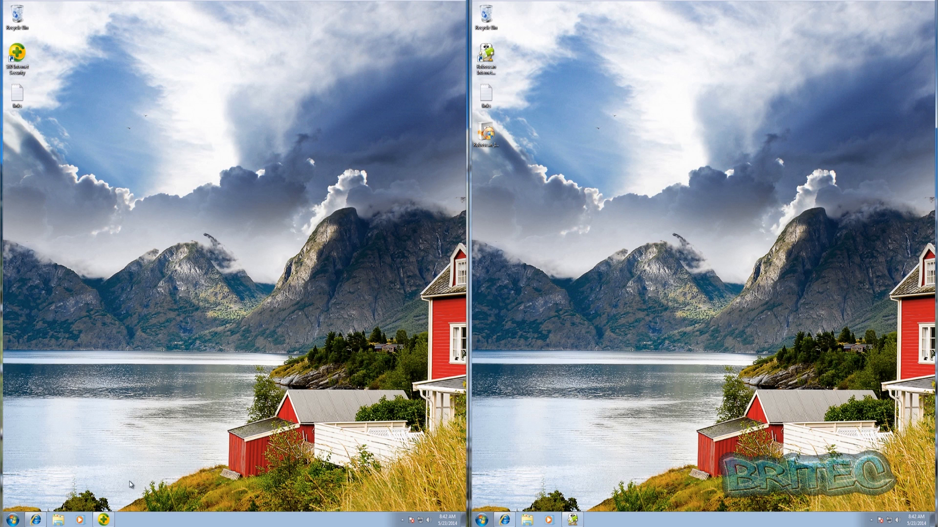
Open the links file in Notepad on the left desktop, then move and shrink it
double_click(17, 93)
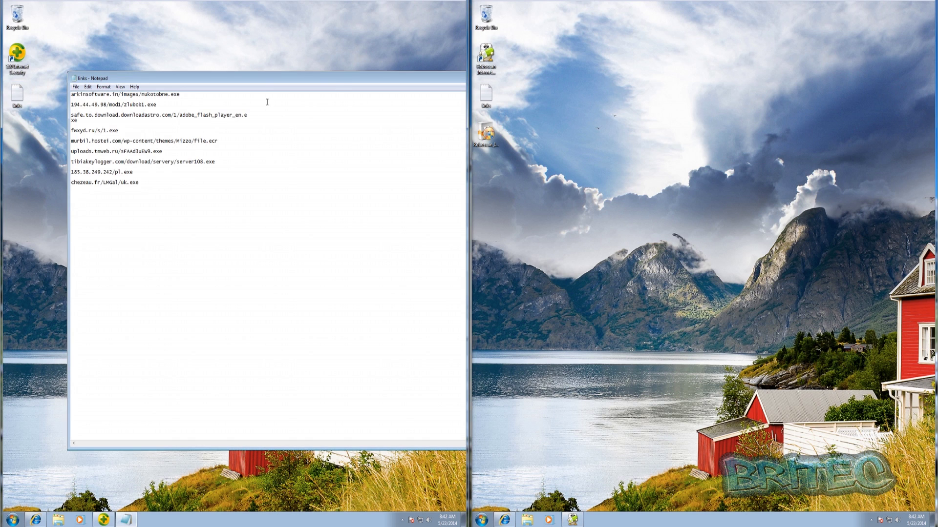
drag(333, 83, 262, 87)
drag(462, 75, 262, 257)
drag(166, 267, 259, 283)
Open the links file on the right desktop, then reposition and narrow its window
double_click(481, 95)
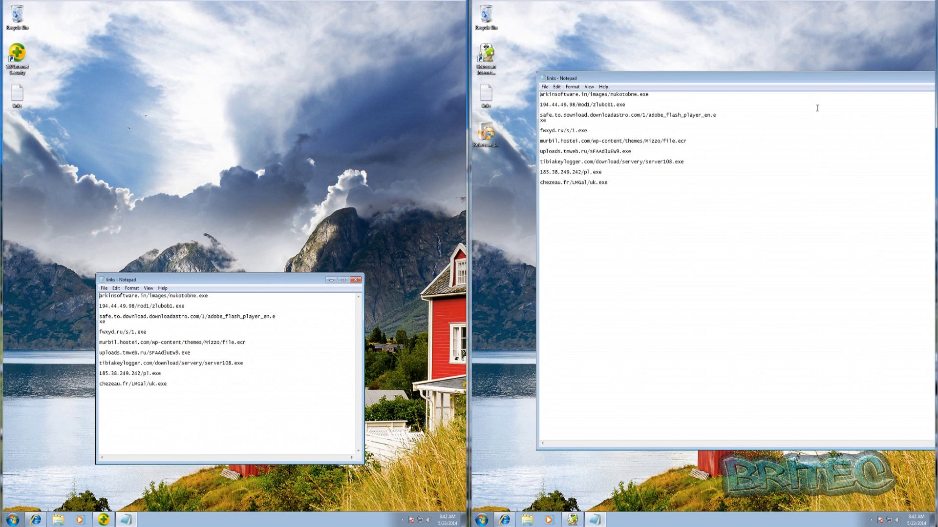
drag(853, 80, 690, 295)
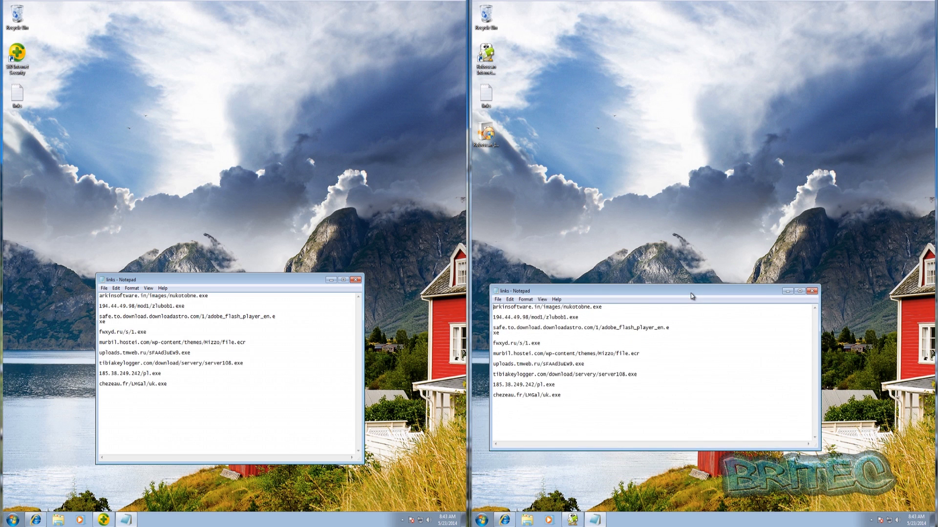
drag(820, 322, 749, 322)
click(37, 520)
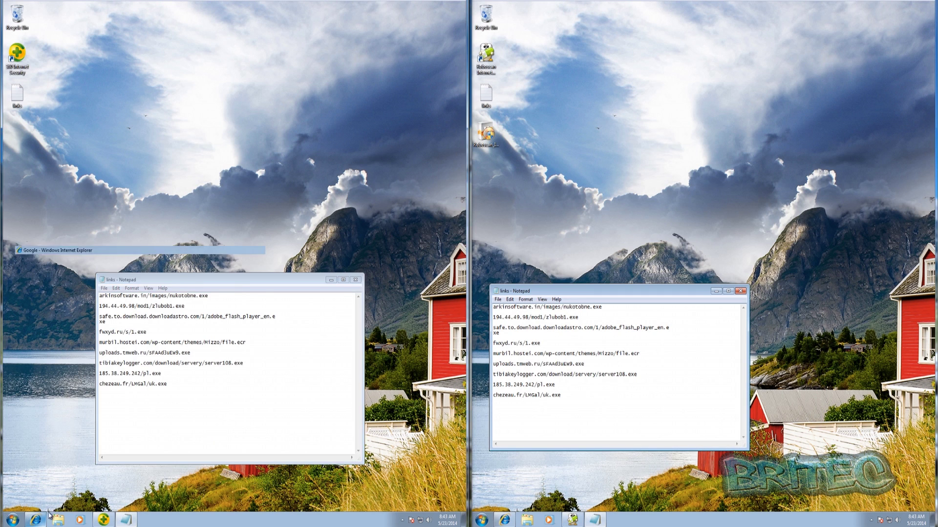
Open Internet Explorer on the right desktop and check the Pop-up Blocker and SmartScreen options in both browsers
click(504, 520)
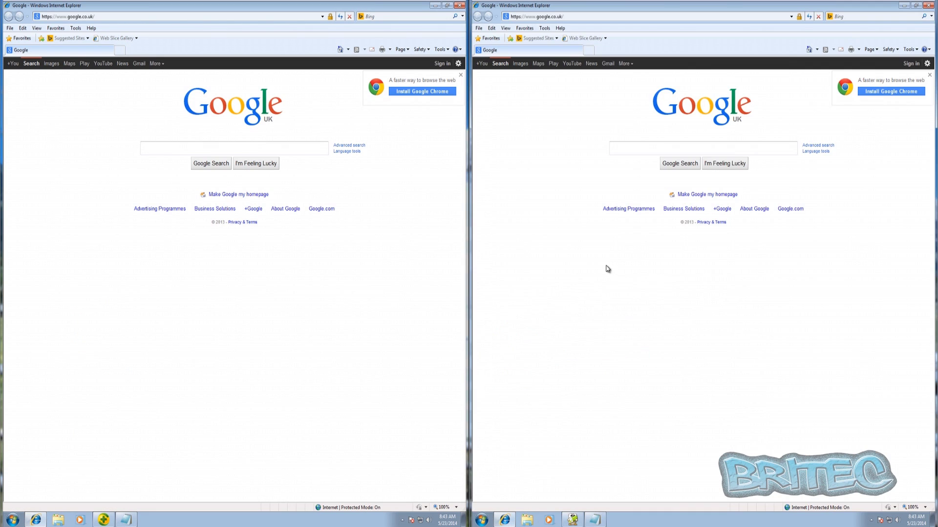
click(75, 27)
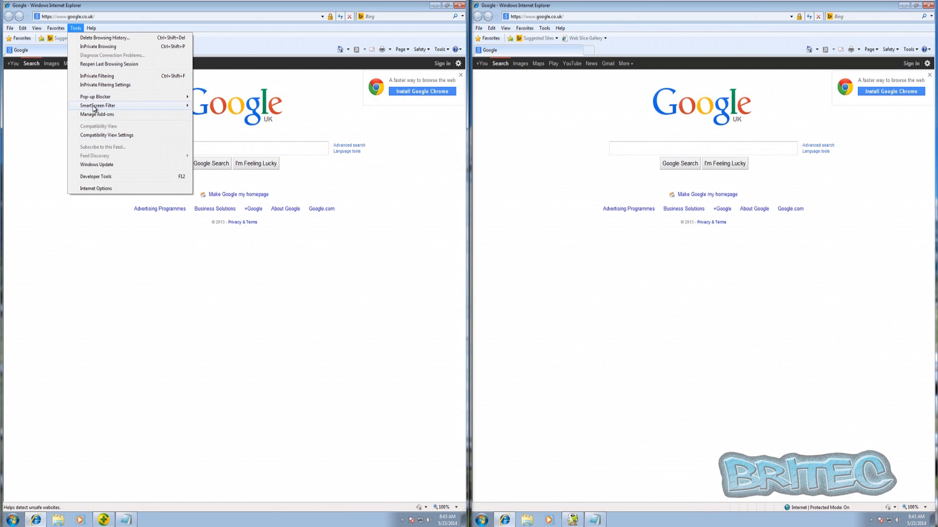
mouse_move(180, 98)
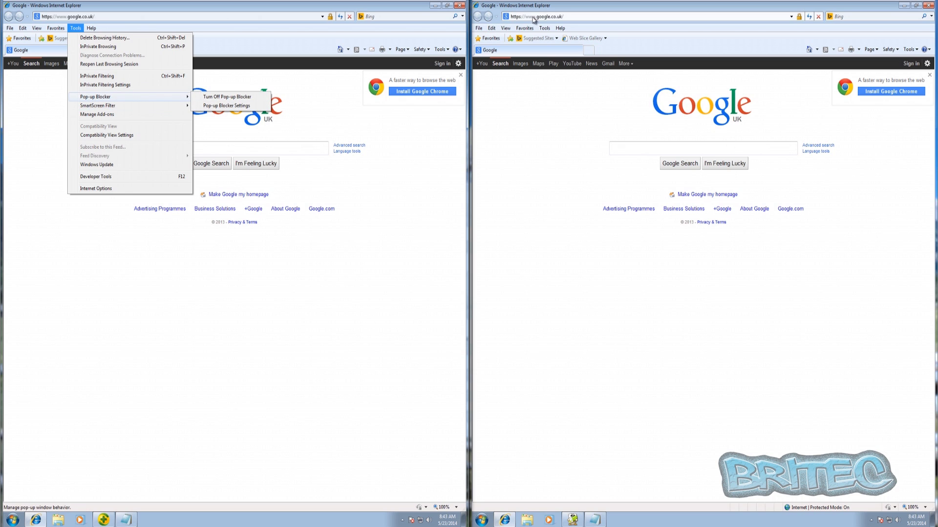
click(544, 28)
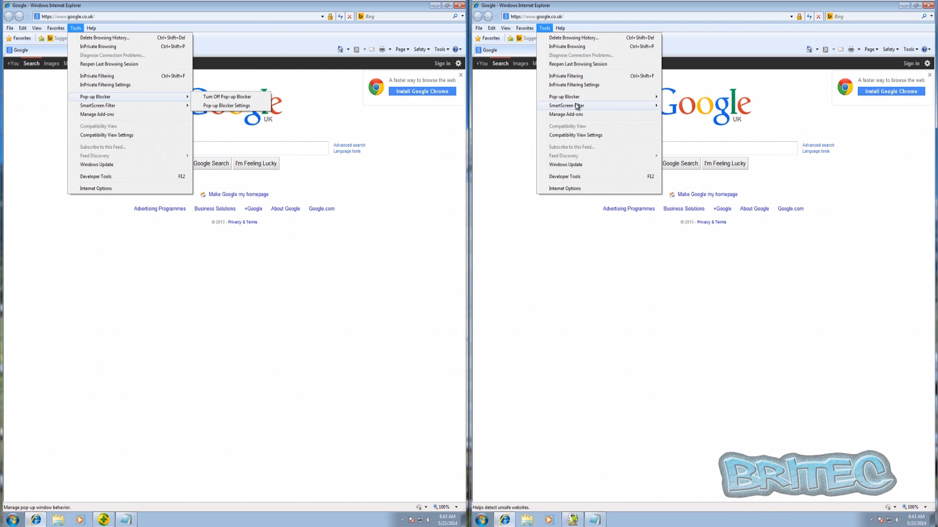
click(261, 239)
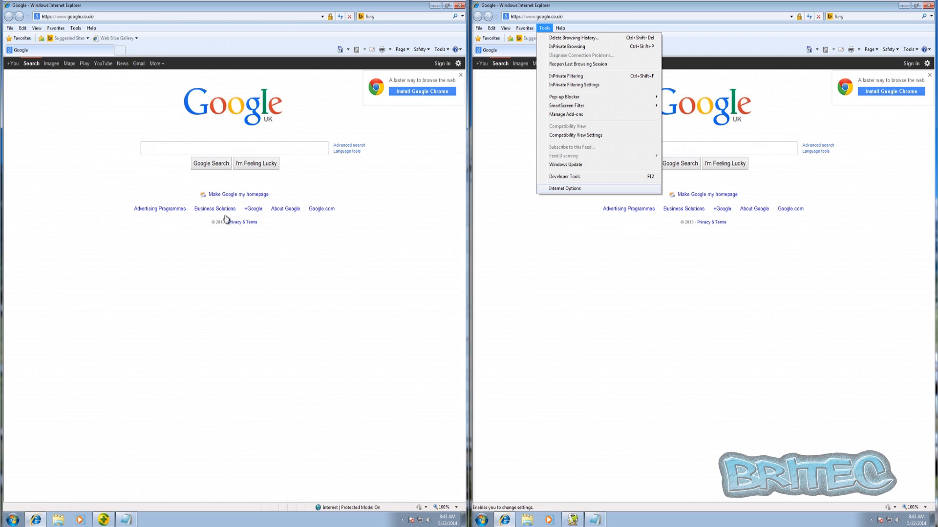
Bring the links Notepad file over the left and right browsers
click(159, 148)
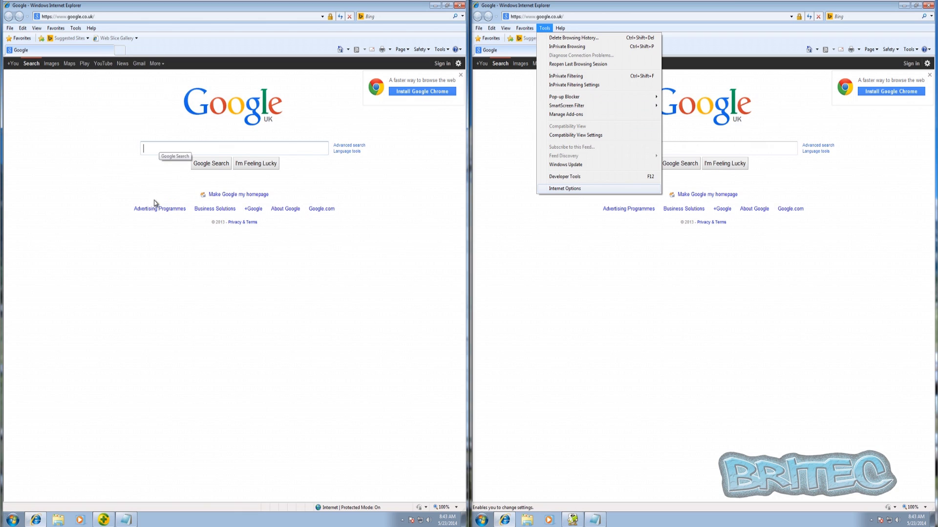
click(126, 519)
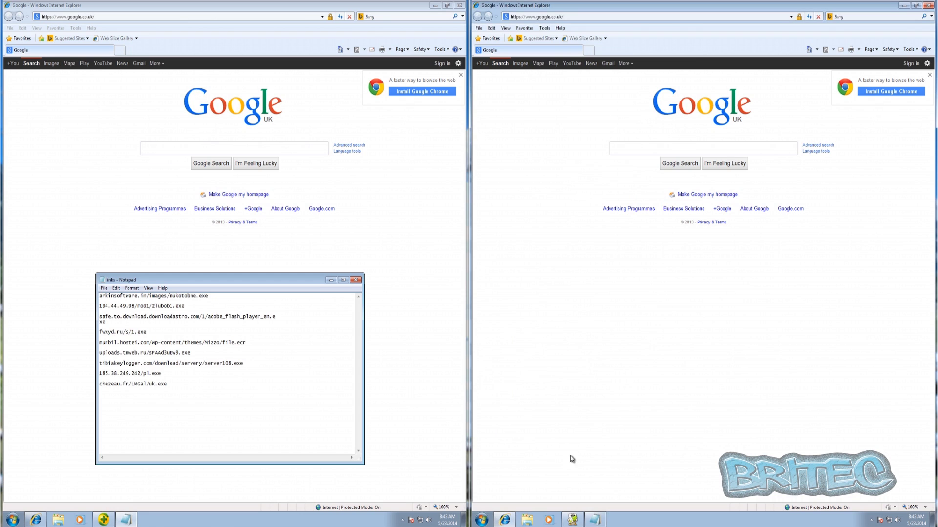
click(597, 520)
Paste the first URL into the left browser and run nukotobne.exe so 360 blocks it
click(168, 355)
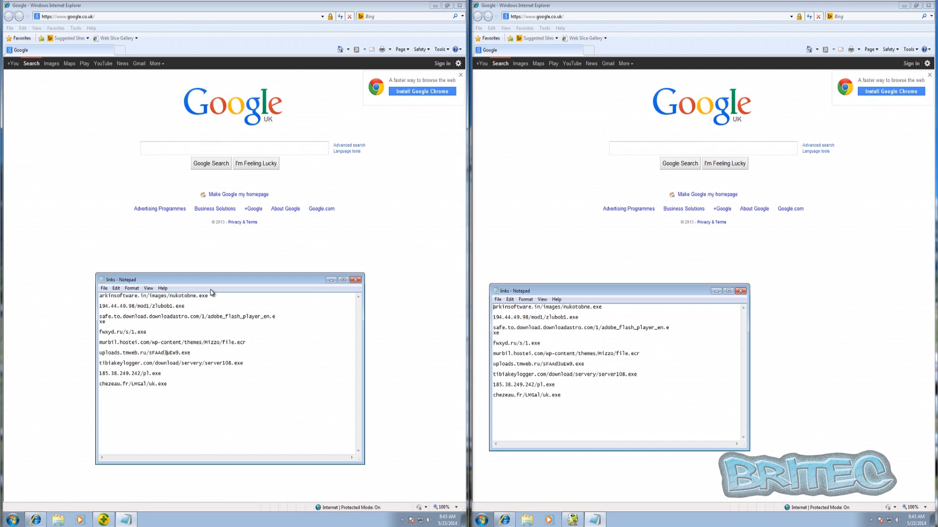
drag(180, 292, 96, 296)
right_click(118, 302)
click(133, 328)
click(61, 16)
right_click(60, 14)
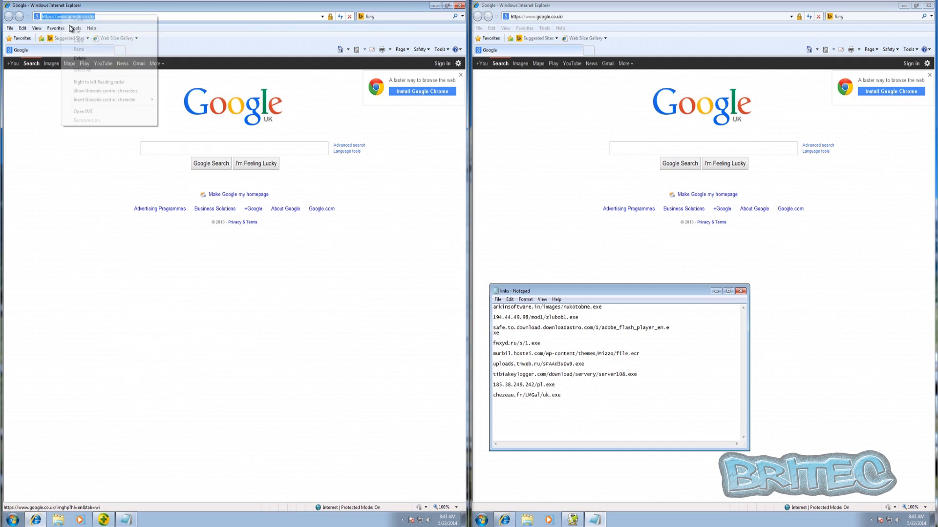
click(87, 51)
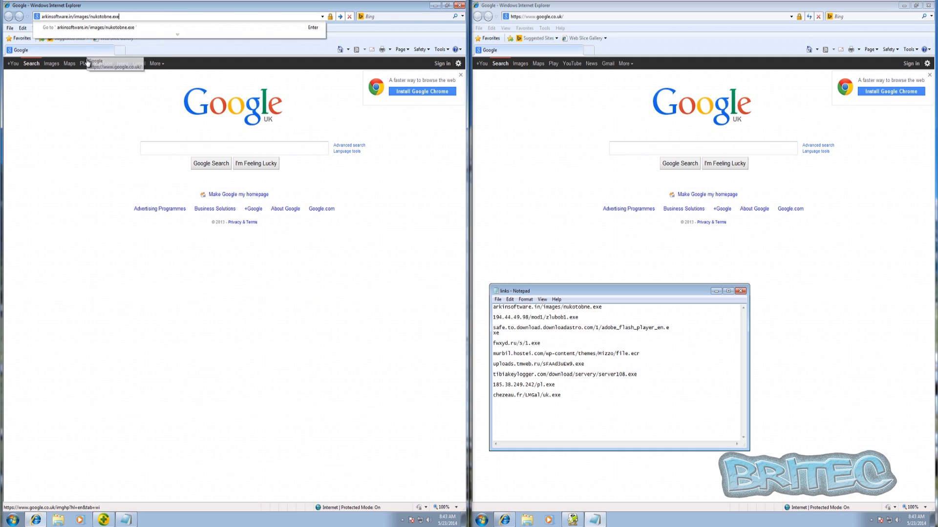
key(Return)
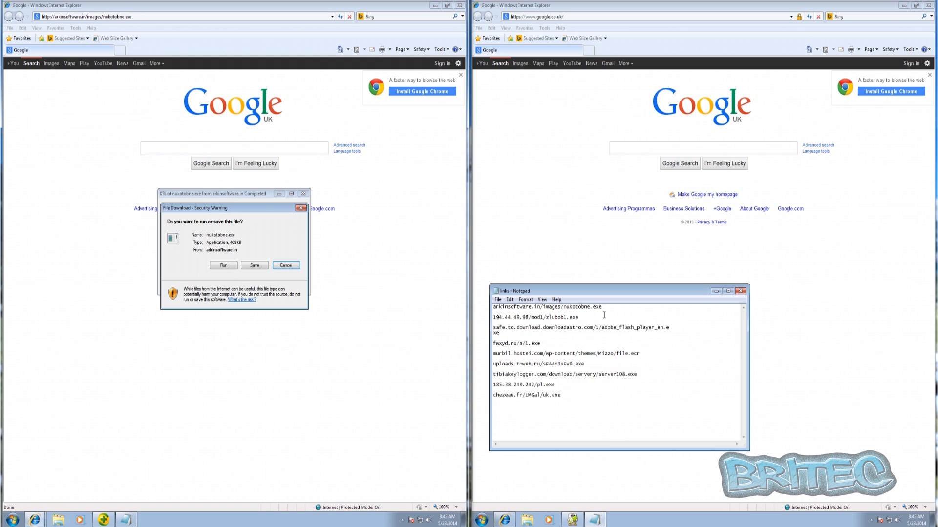
click(228, 266)
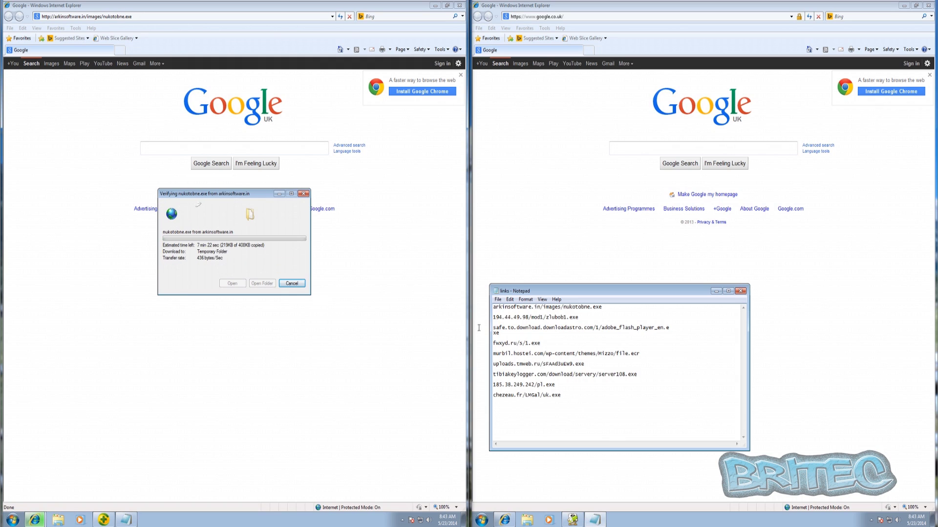
Copy the same first URL from the right links file, ready for the right browser
drag(605, 307, 490, 307)
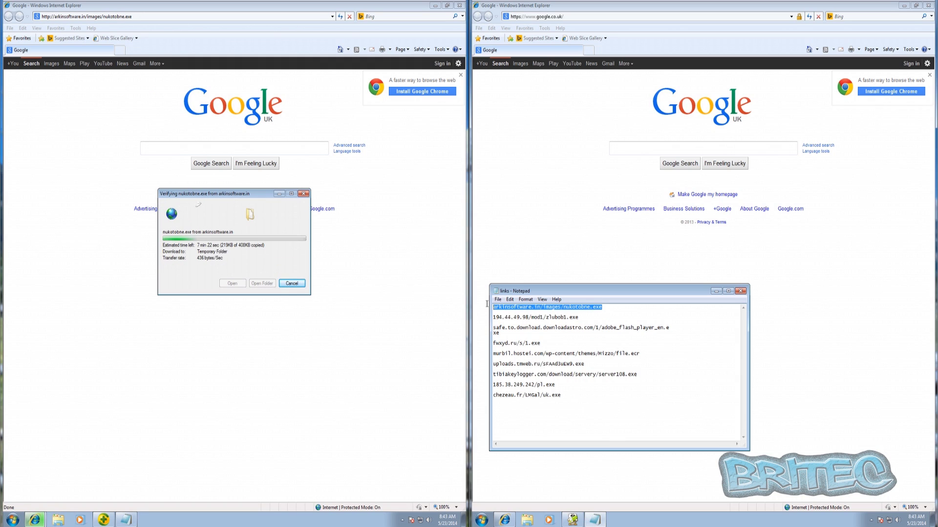
right_click(511, 309)
click(532, 334)
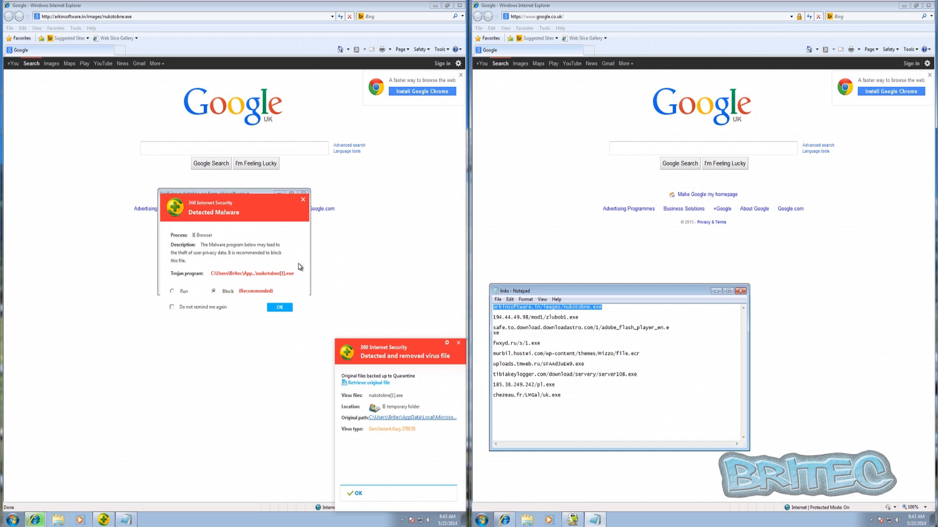
click(529, 16)
Paste the nukotobne.exe URL into the right browser and run the download
right_click(529, 17)
click(544, 49)
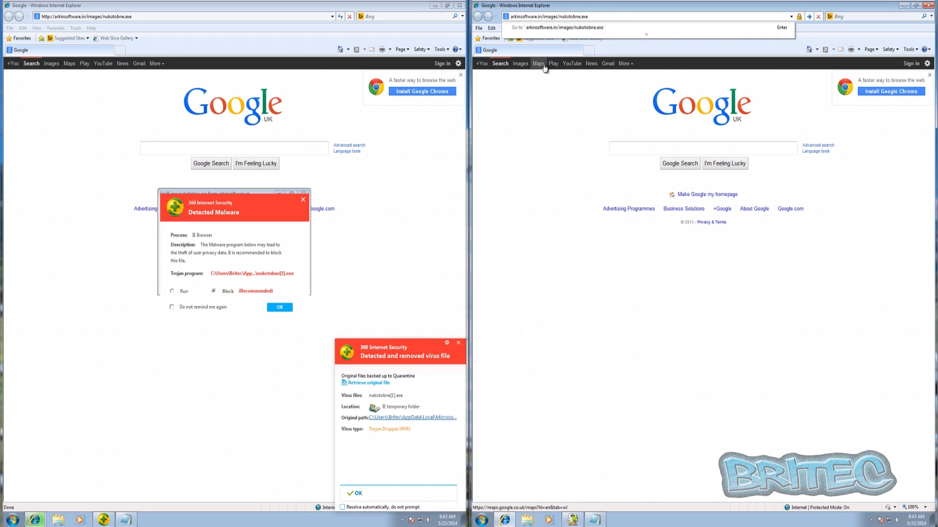
key(Return)
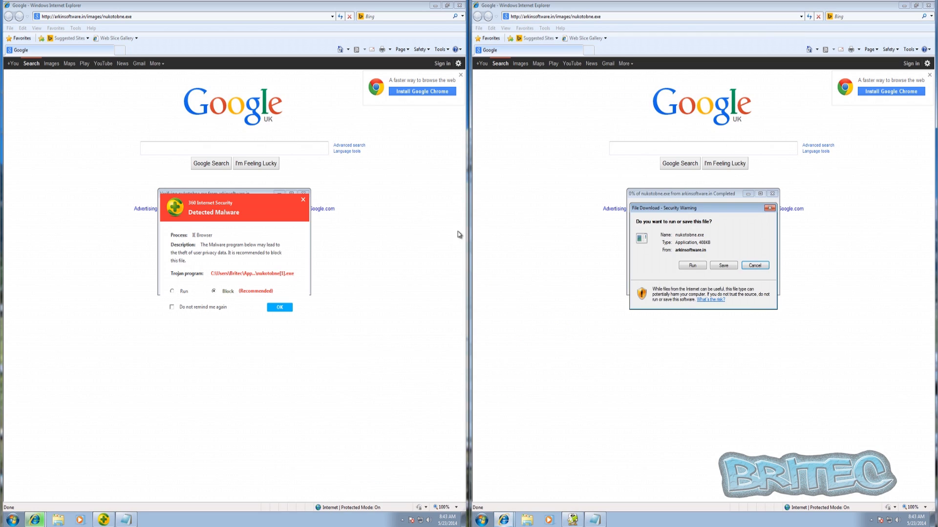
click(691, 269)
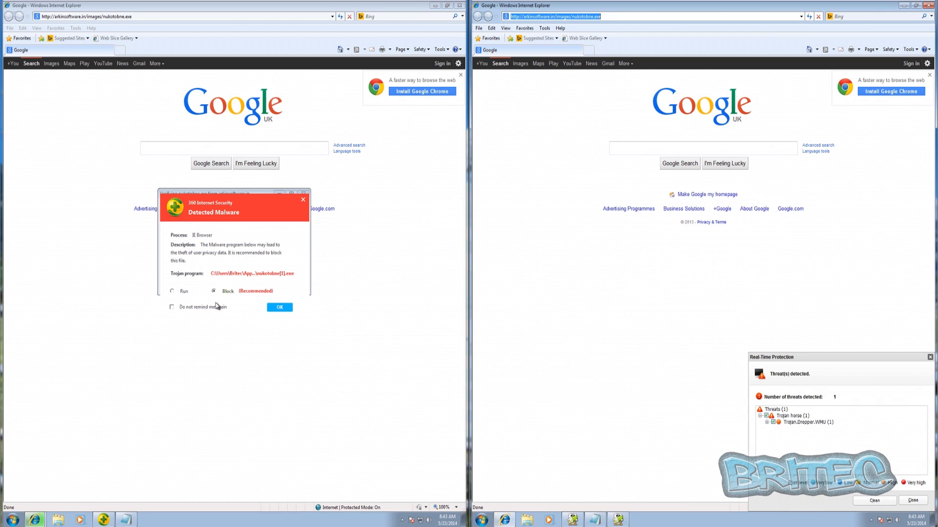
Accept 360's block, clean Trojan.Dropper.WMU in Roboscan, run the file, then open 360
click(278, 309)
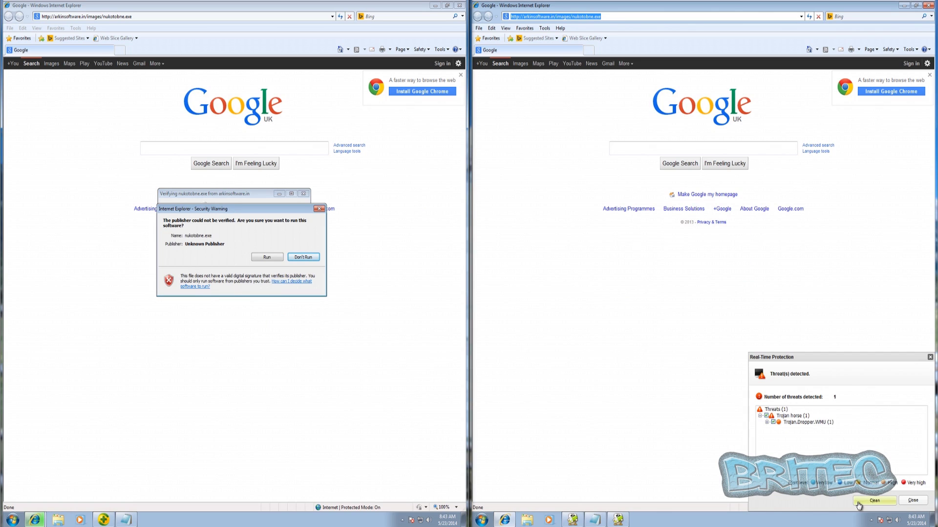
click(877, 505)
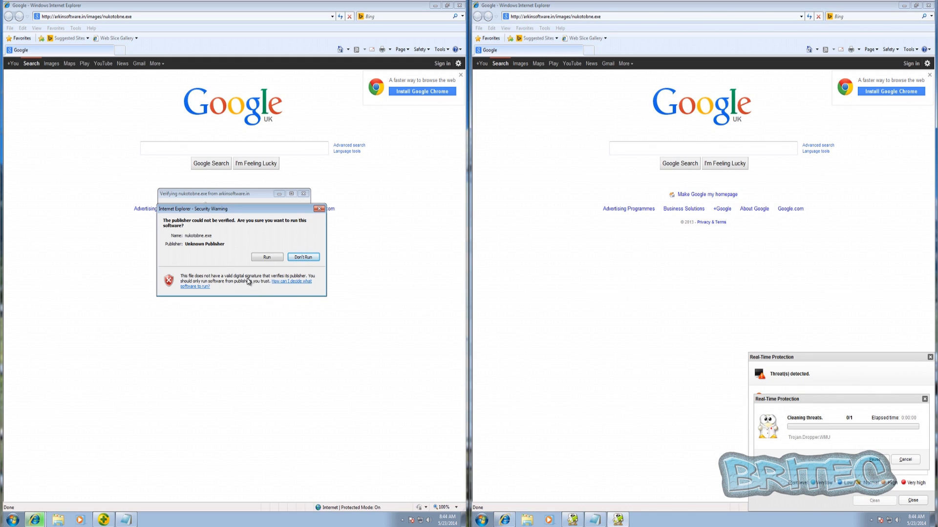
click(263, 259)
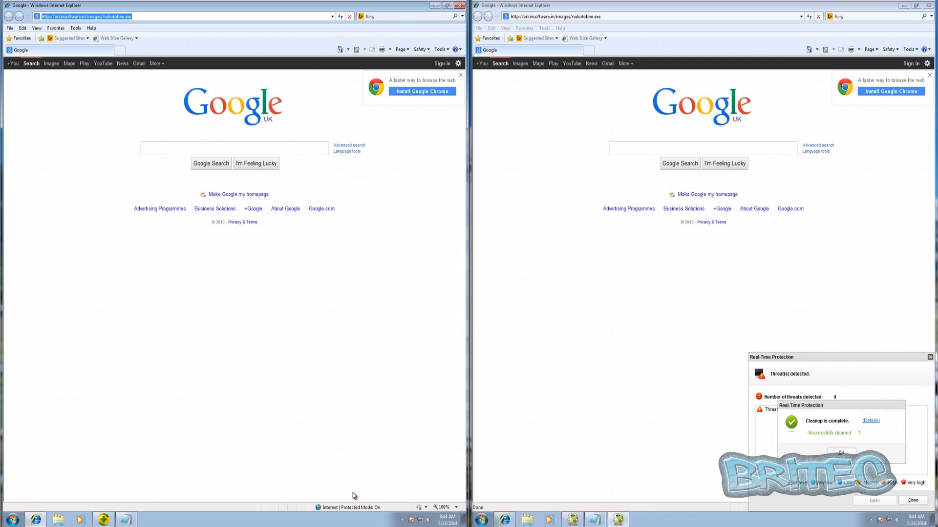
click(103, 520)
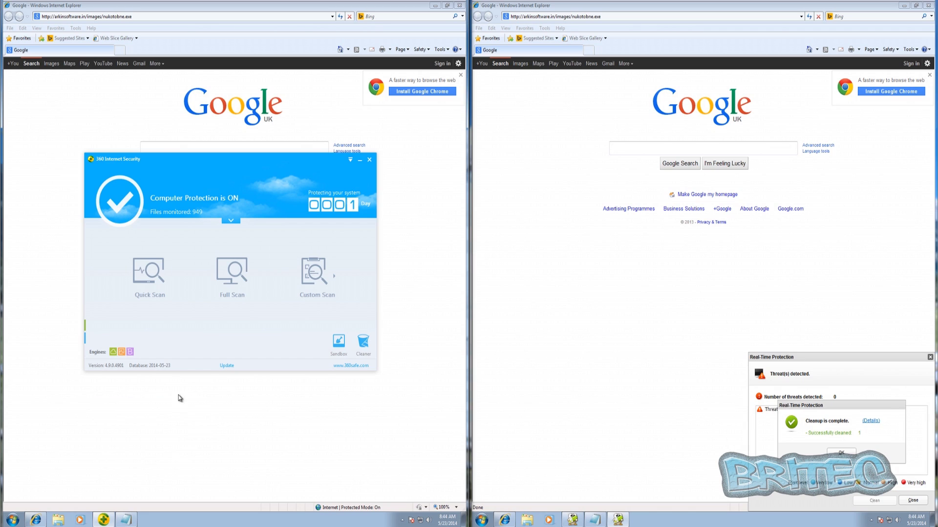
Review 360's two quarantined items, close 360 and Roboscan's cleanup reports, and restore the links file
mouse_move(92, 338)
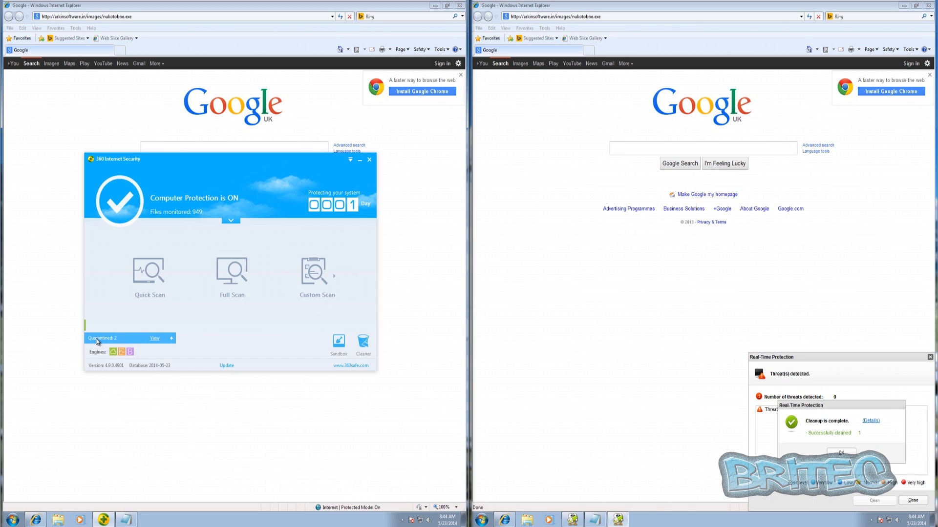
click(360, 161)
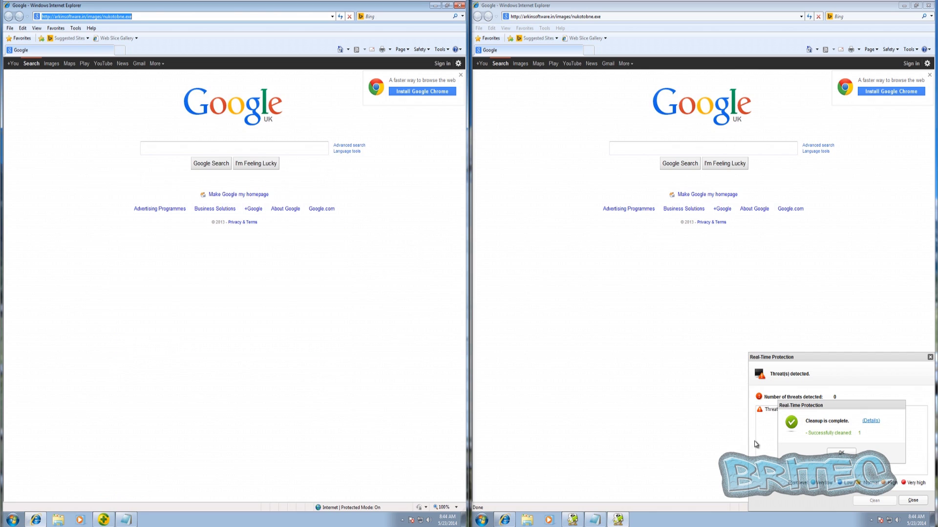
click(841, 452)
click(913, 500)
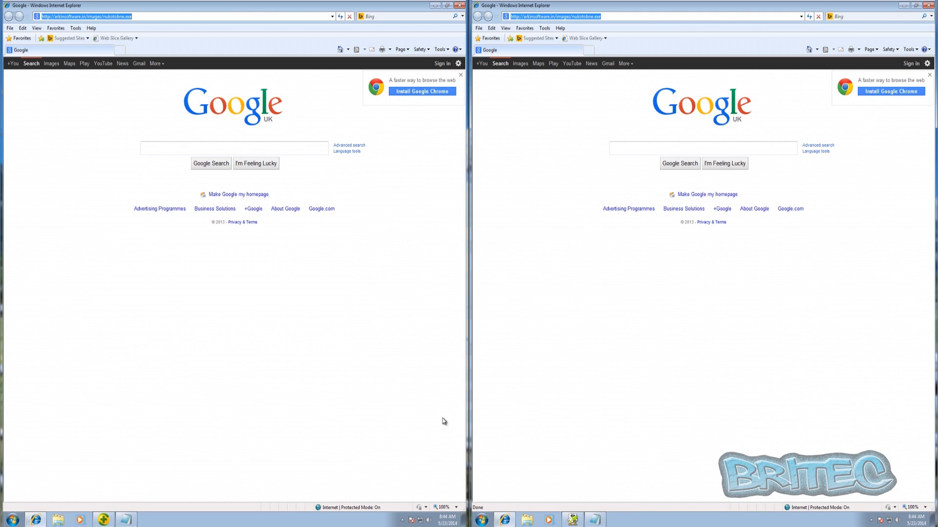
click(128, 519)
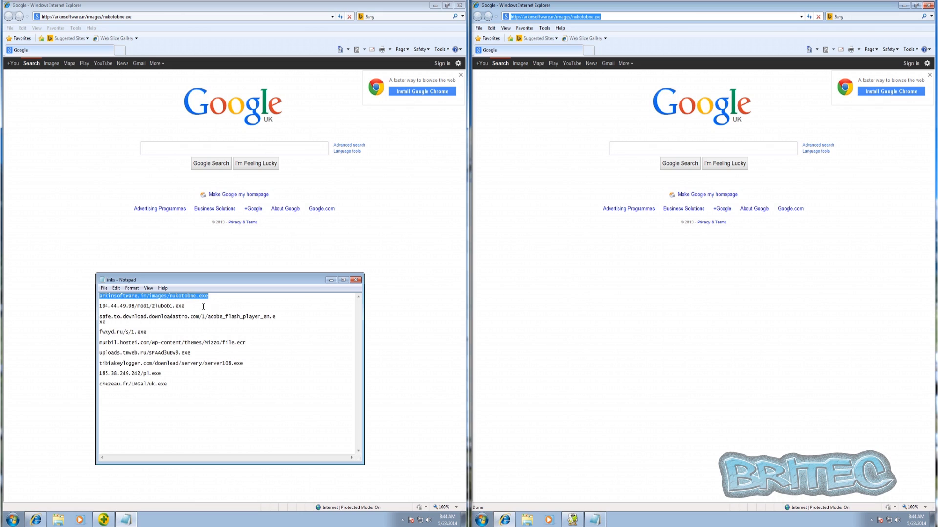
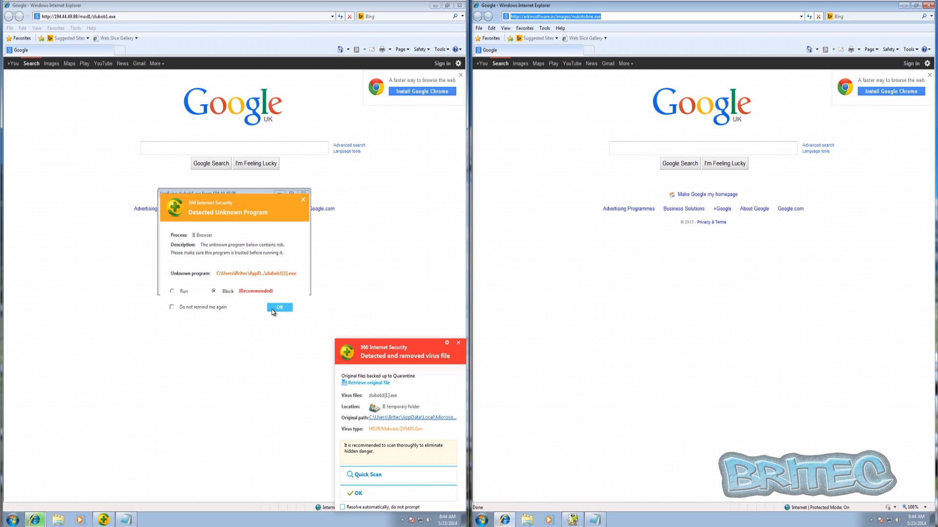
Block zlubob1.exe so it is quarantined as a Trojan, then dismiss the quarantine and removal alerts
click(272, 308)
click(255, 245)
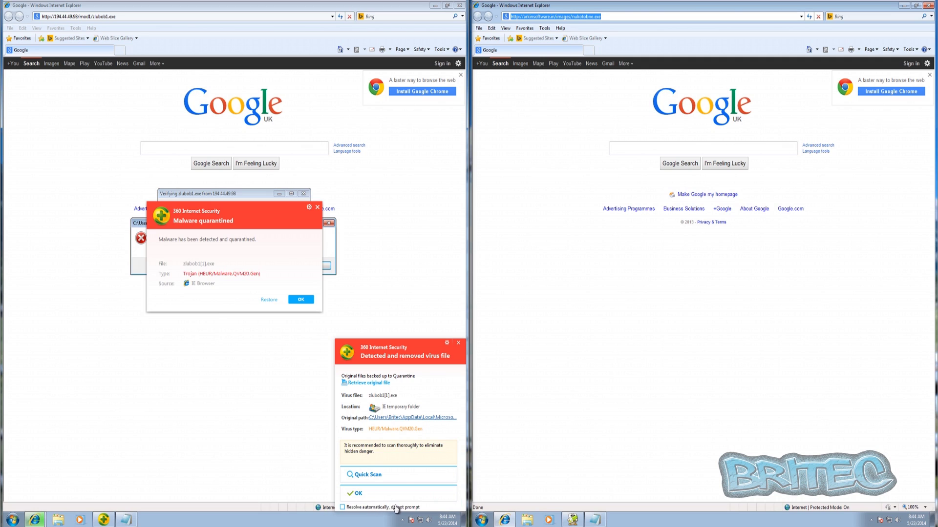
click(300, 300)
key(Return)
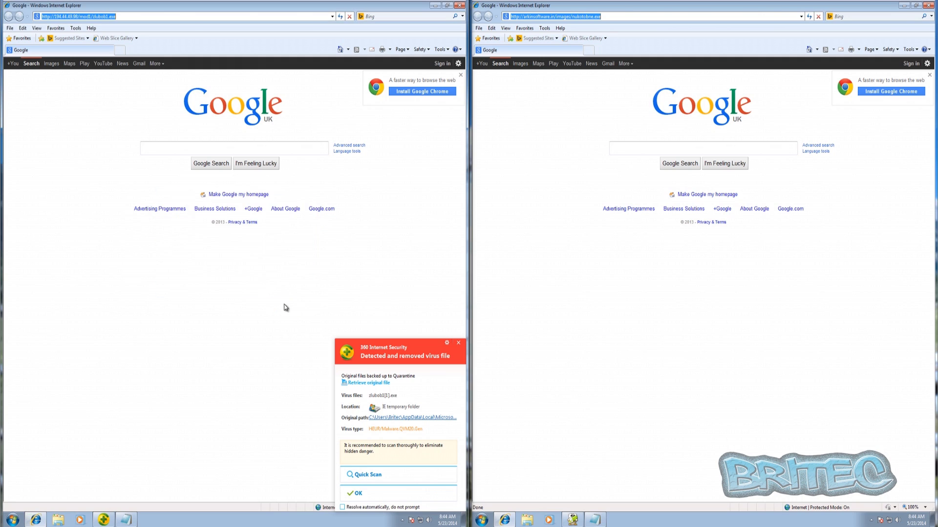
click(358, 493)
Copy the second link, 194.44.49.98/mod1/zlubob1.exe, from the Notepad links list
click(593, 519)
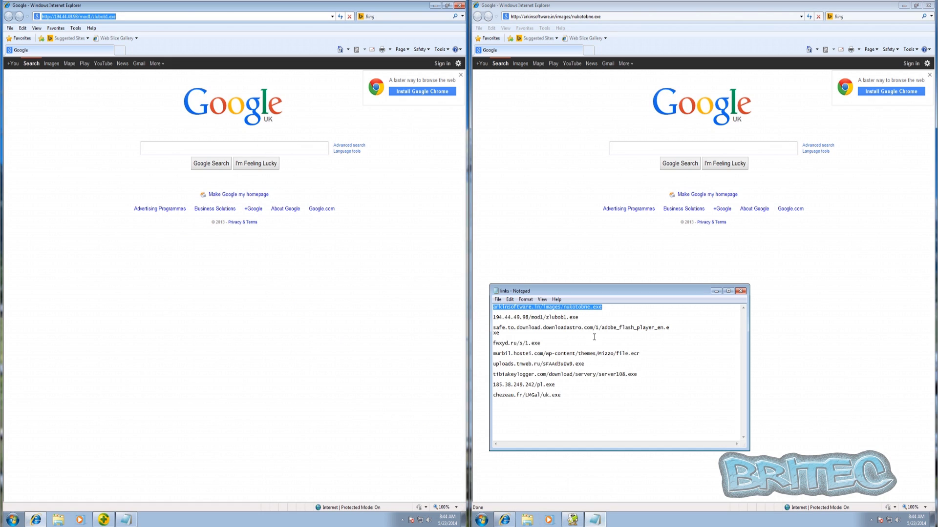
drag(579, 317, 489, 317)
right_click(514, 321)
click(535, 347)
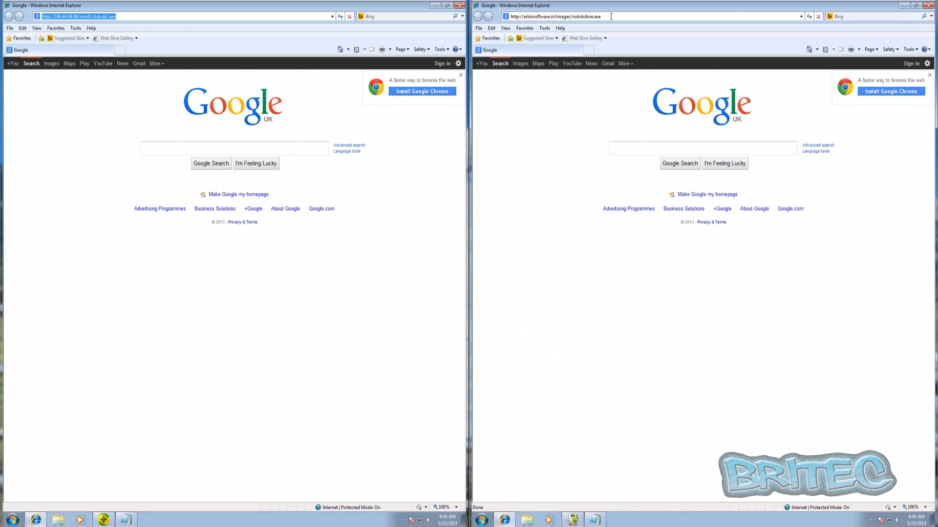
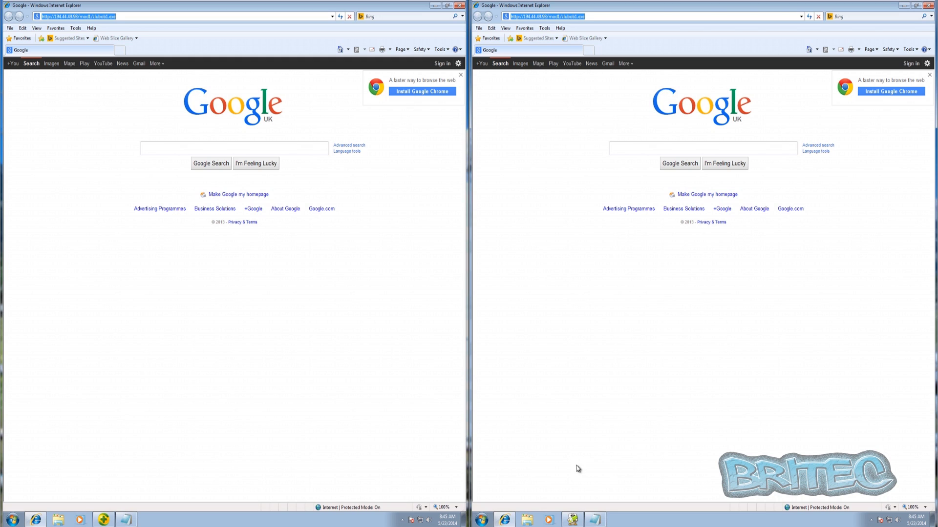
Check Task Manager's Processes list for dubob1[1].exe at 99% CPU, then switch to Roboscan Internet Security
right_click(691, 519)
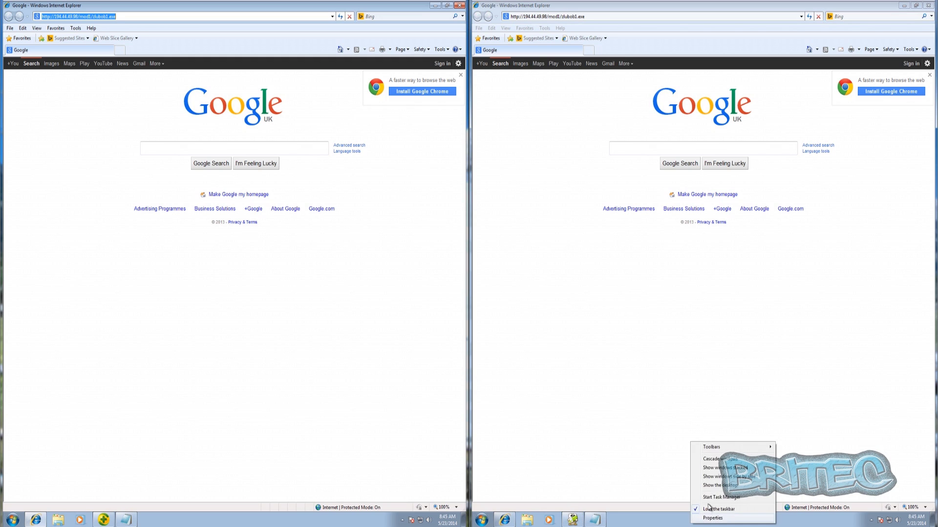
click(714, 498)
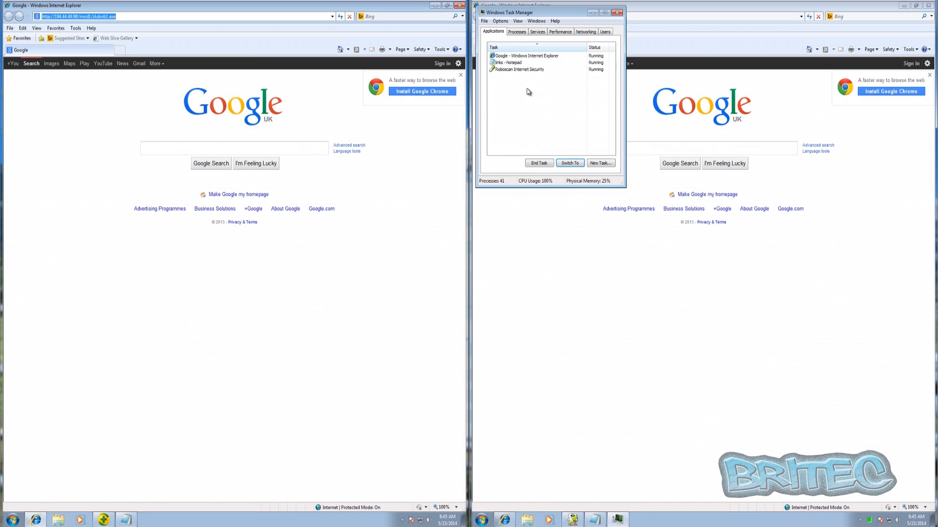
click(517, 31)
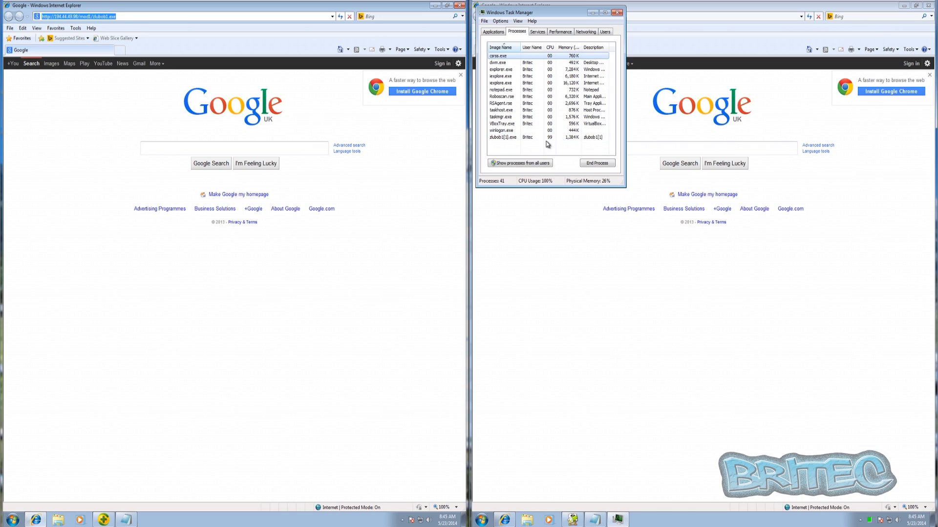
click(618, 13)
click(572, 519)
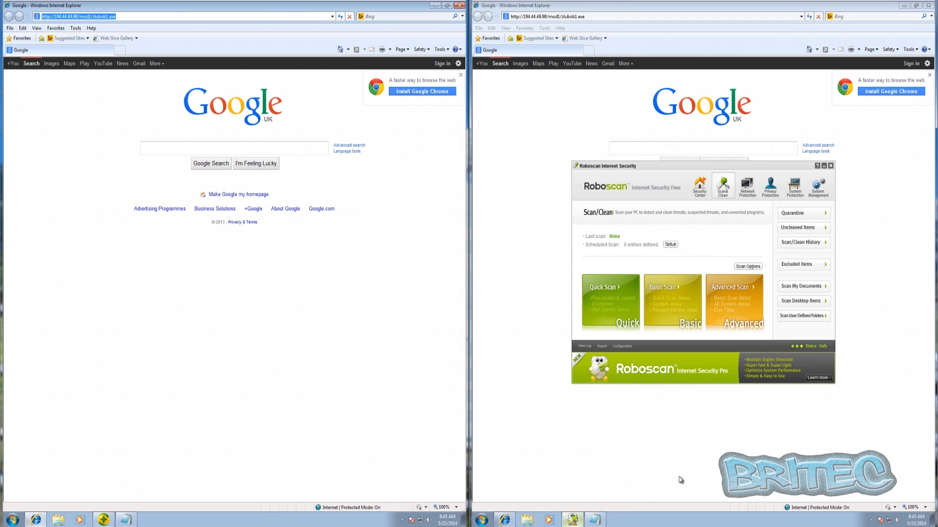
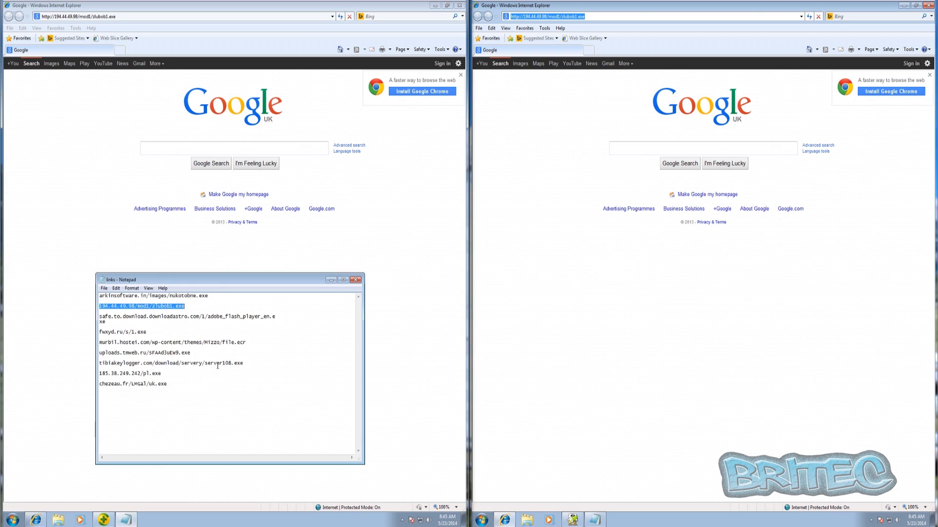
Select the wrapped downloadastro Flash player URL on the third line and copy it
click(280, 316)
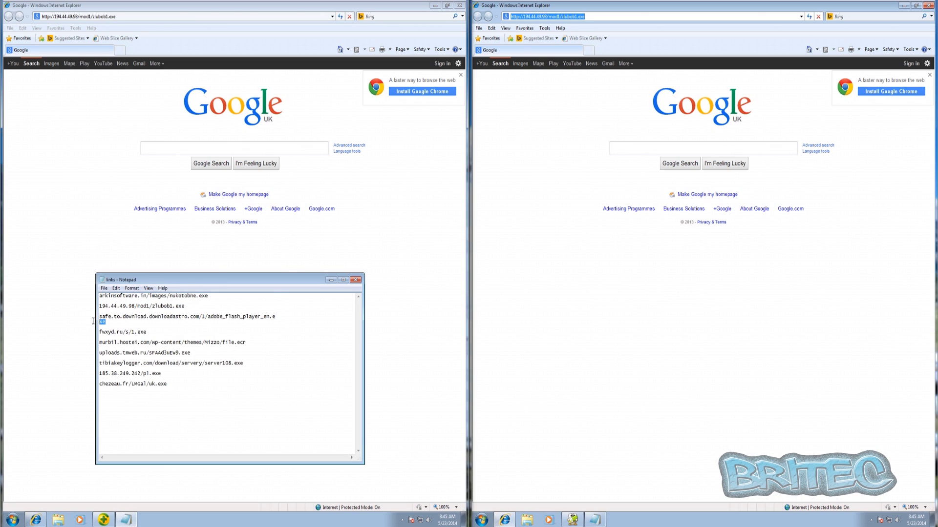
drag(93, 321, 93, 319)
right_click(111, 322)
click(128, 342)
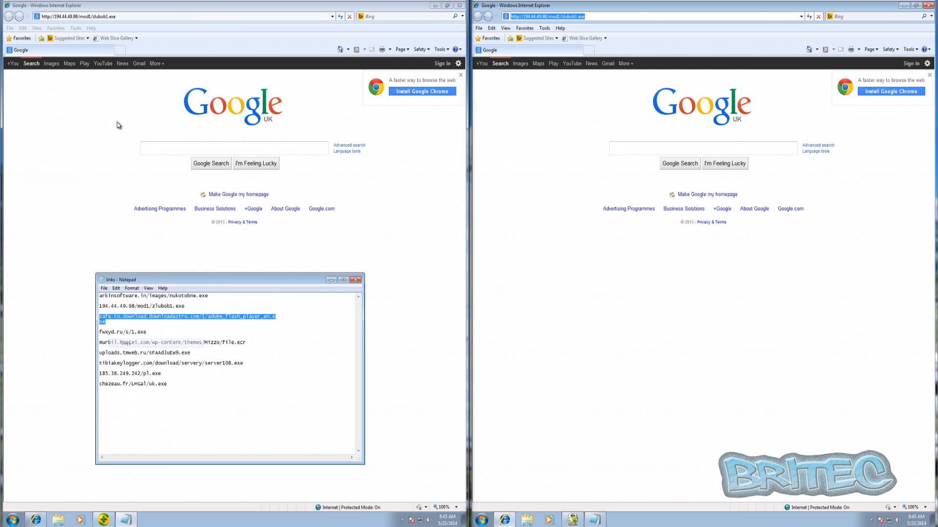
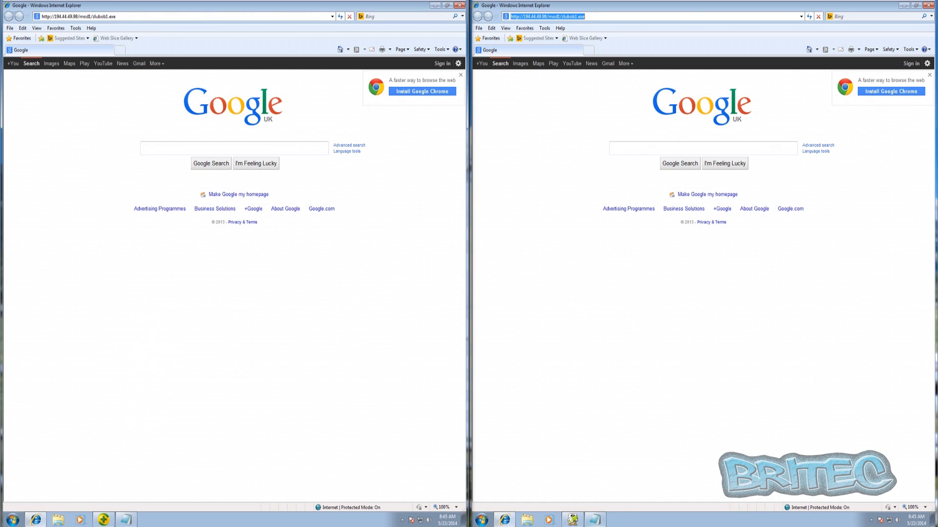
Confirm in Task Manager's Processes list that zlubob1[1].exe is running, then close Task Manager
right_click(670, 521)
click(689, 496)
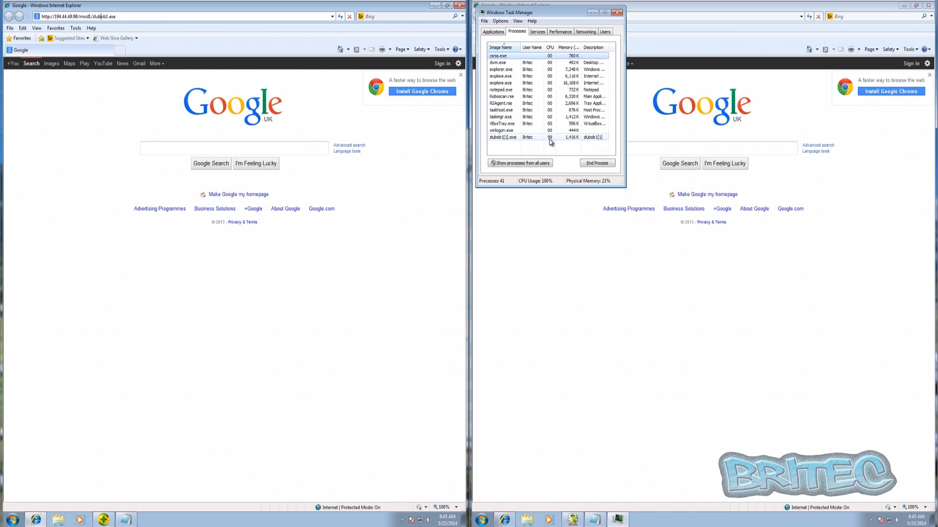
click(617, 13)
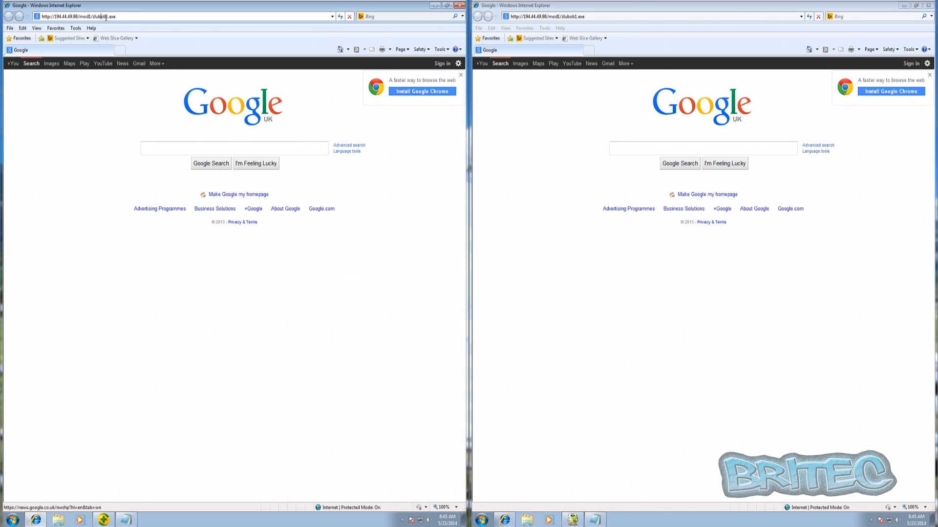
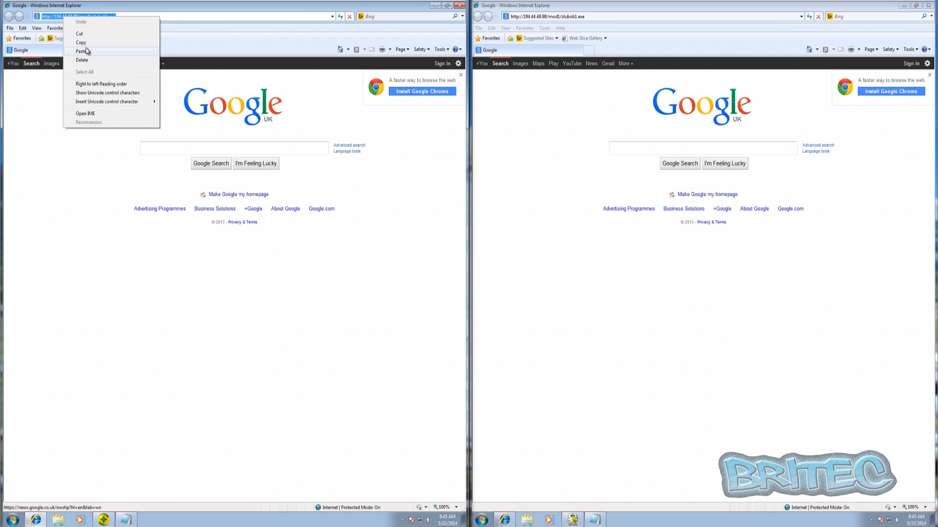
Paste the downloadastro adobe_flash_player_en.exe link into the left window's address bar and load it
click(81, 51)
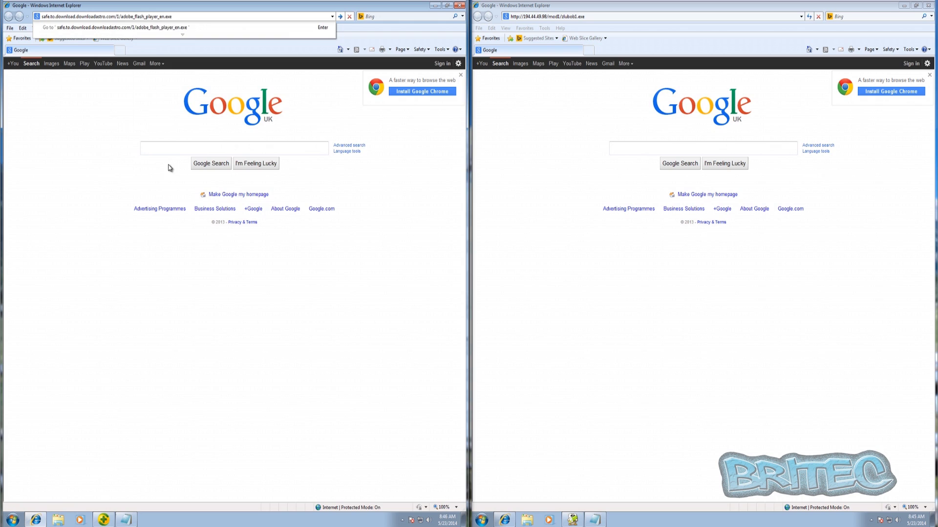
key(Return)
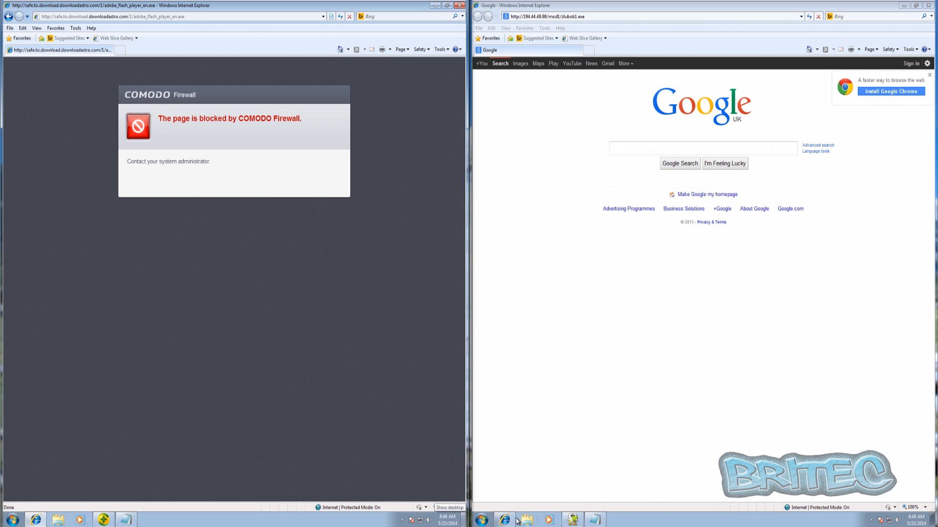
Copy the downloadastro flash player line from the Notepad links list
click(598, 521)
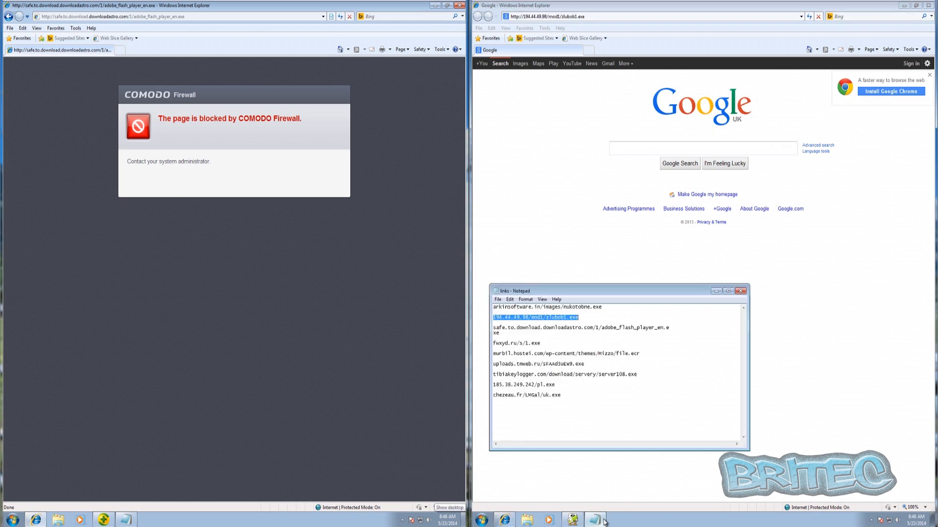
drag(499, 333, 486, 329)
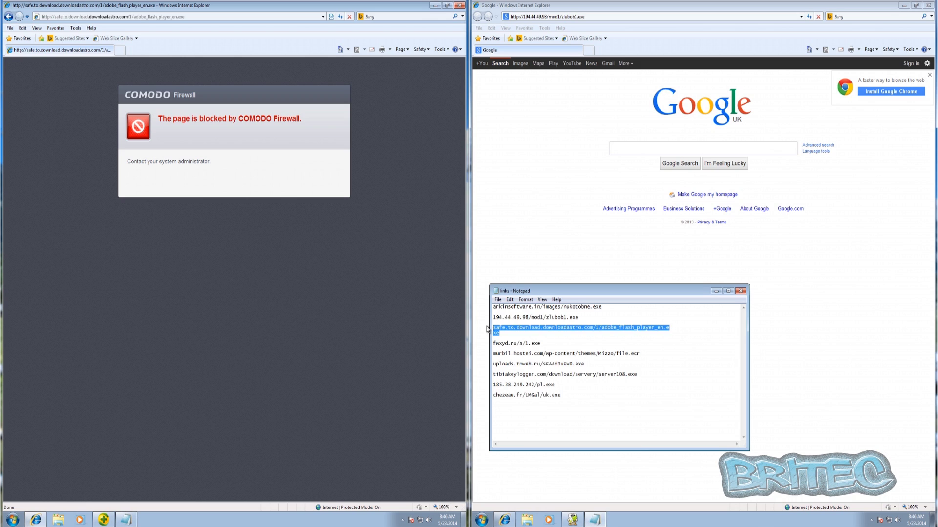
right_click(493, 327)
click(511, 357)
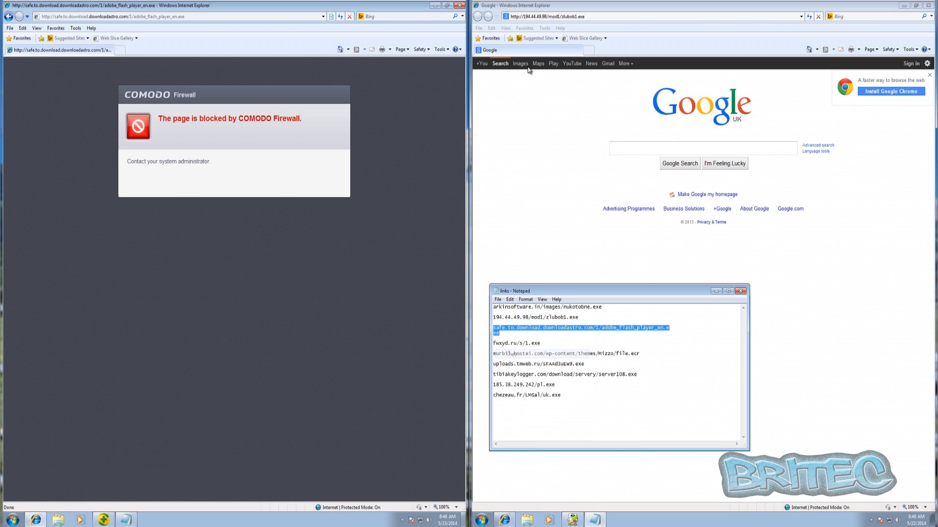
Replace the right window's address with the flash player download link and load it
click(532, 15)
drag(593, 16, 512, 16)
right_click(530, 17)
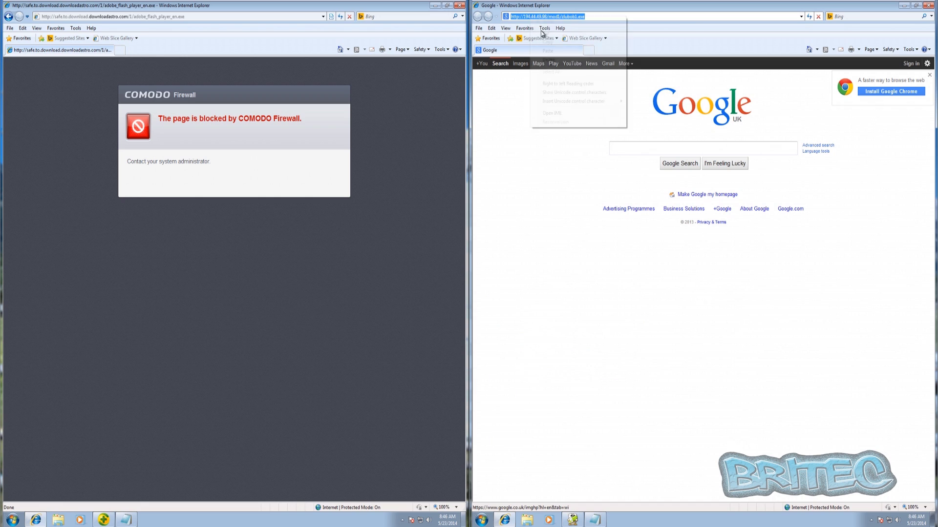
click(546, 52)
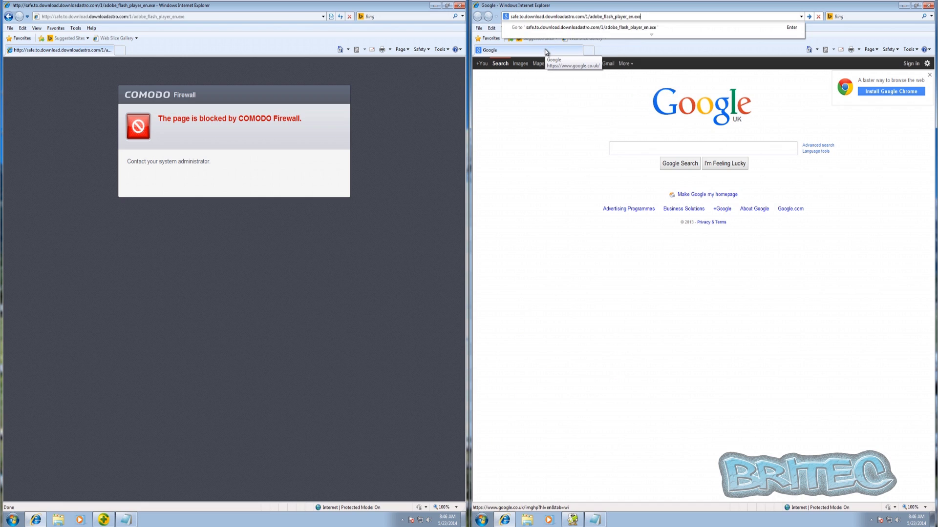
key(Return)
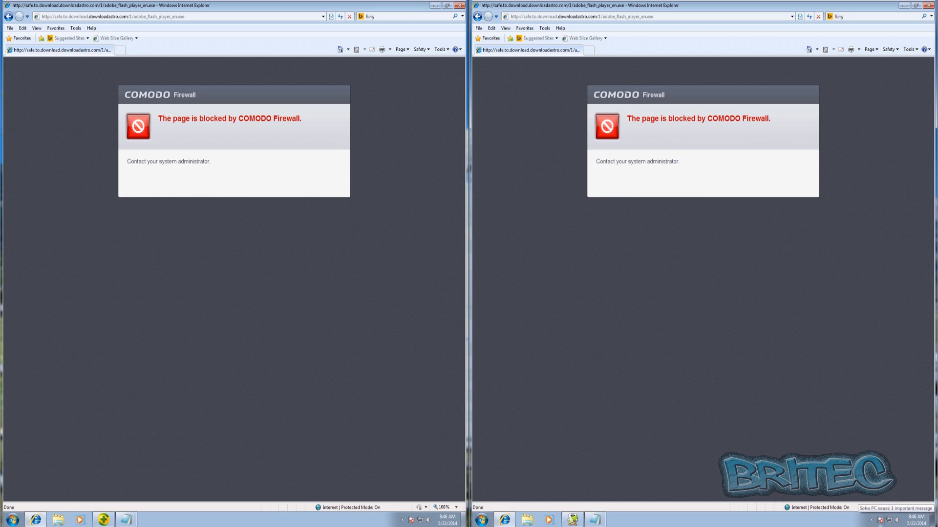
Switch COMODO into Game Mode from its tray icon
click(870, 520)
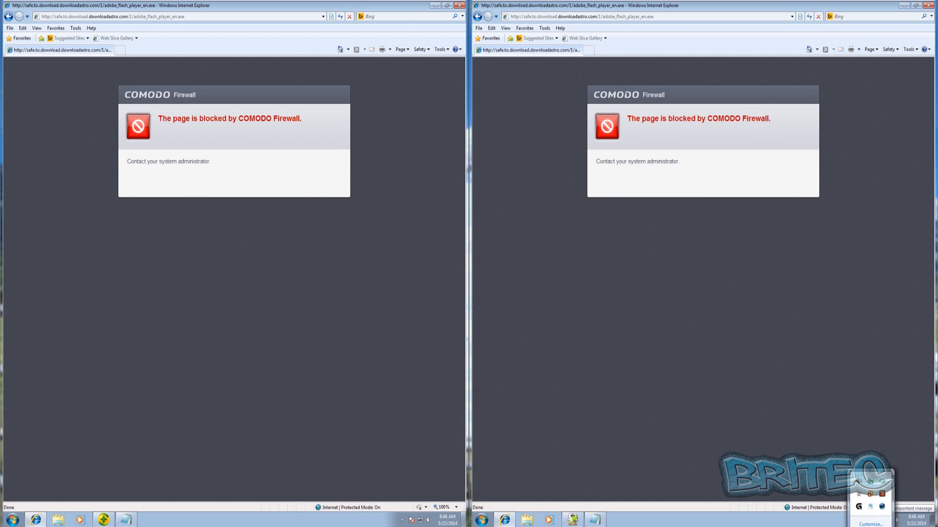
right_click(882, 495)
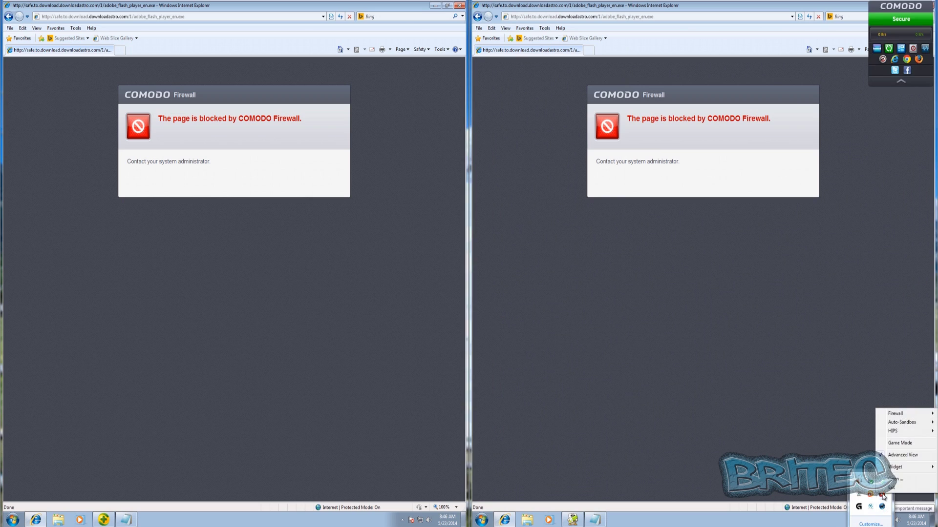
click(899, 443)
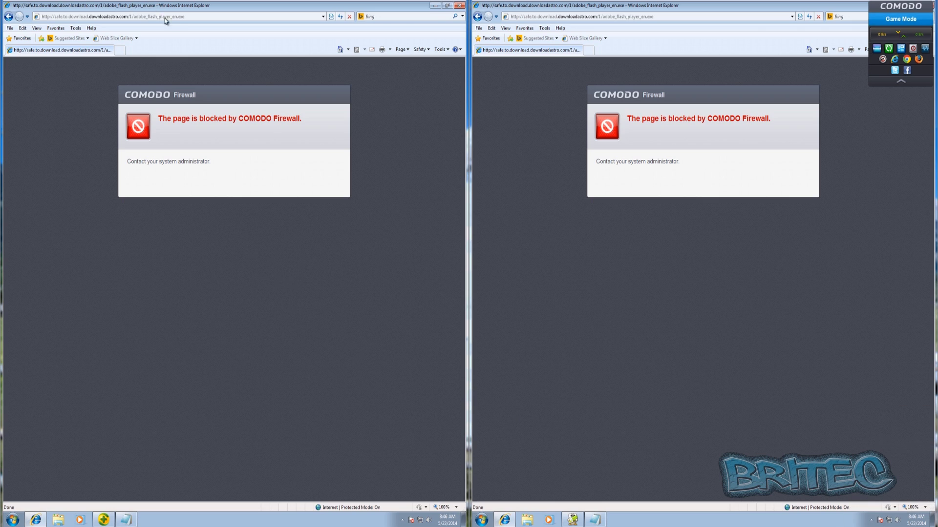
click(191, 17)
click(192, 17)
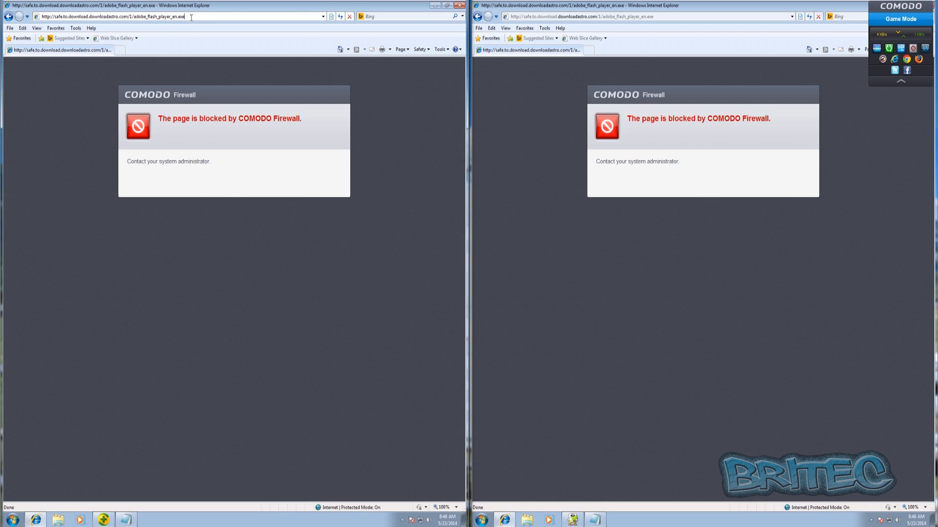
click(189, 17)
click(188, 17)
click(513, 371)
Exit COMODO from the tray menu and confirm closing it
click(871, 520)
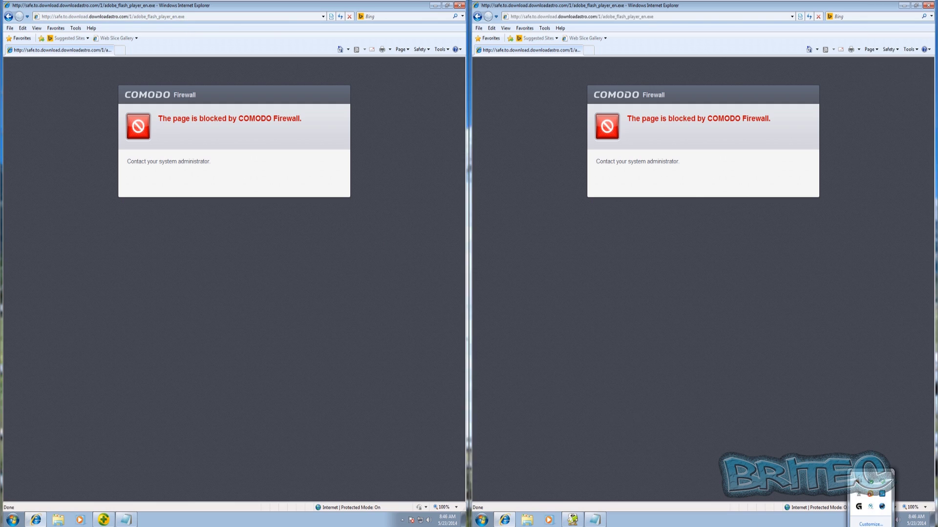
right_click(883, 495)
click(889, 491)
click(446, 277)
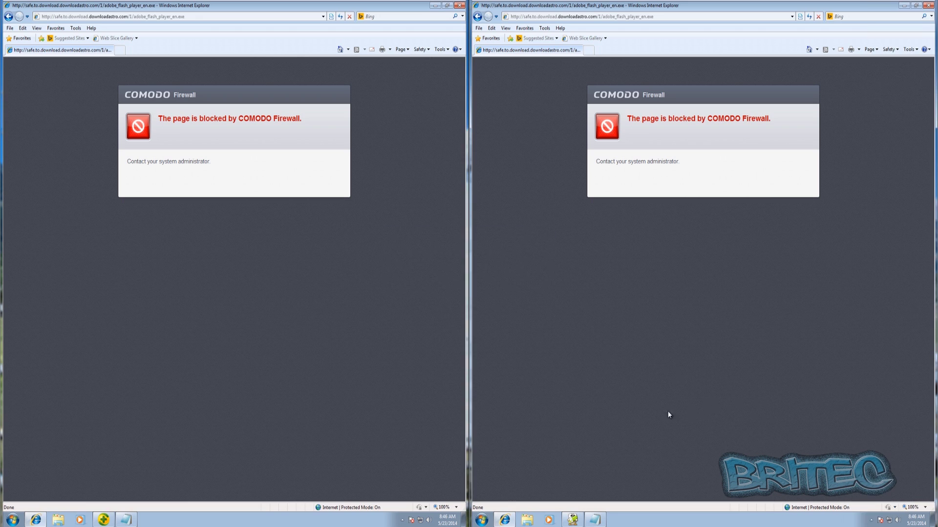
Reload the blocked flash player page in both left and right windows
click(155, 17)
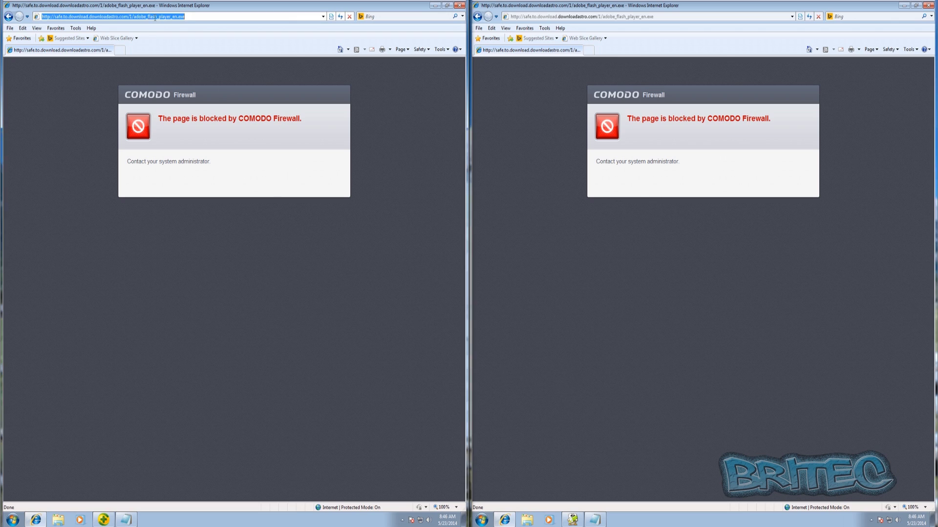
click(189, 16)
key(Return)
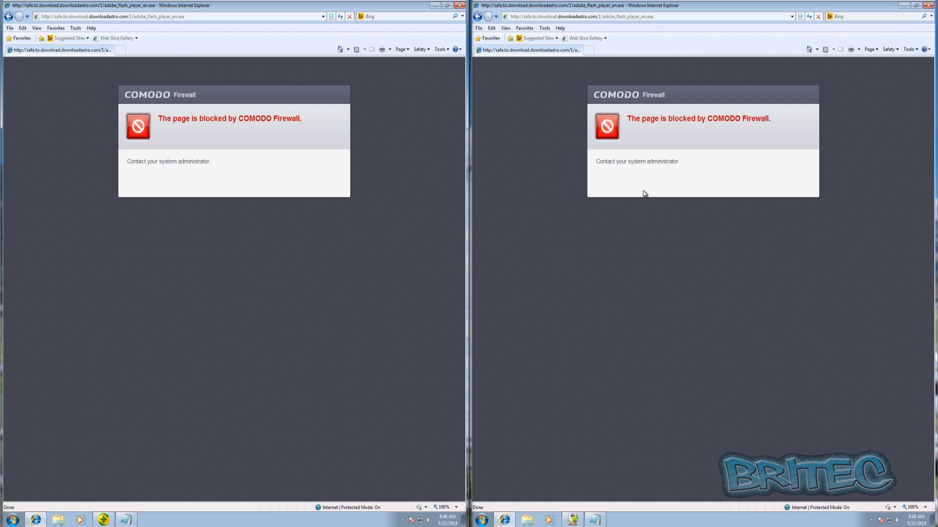
click(656, 18)
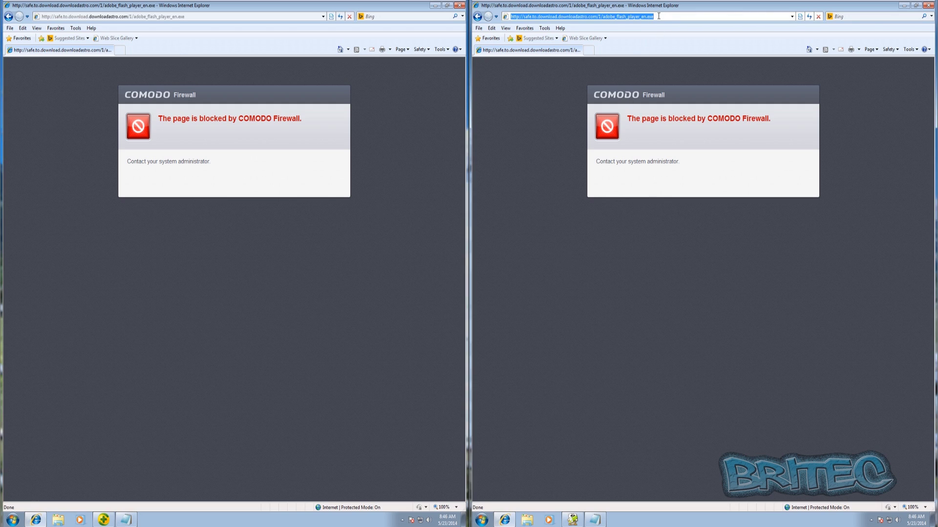
key(Return)
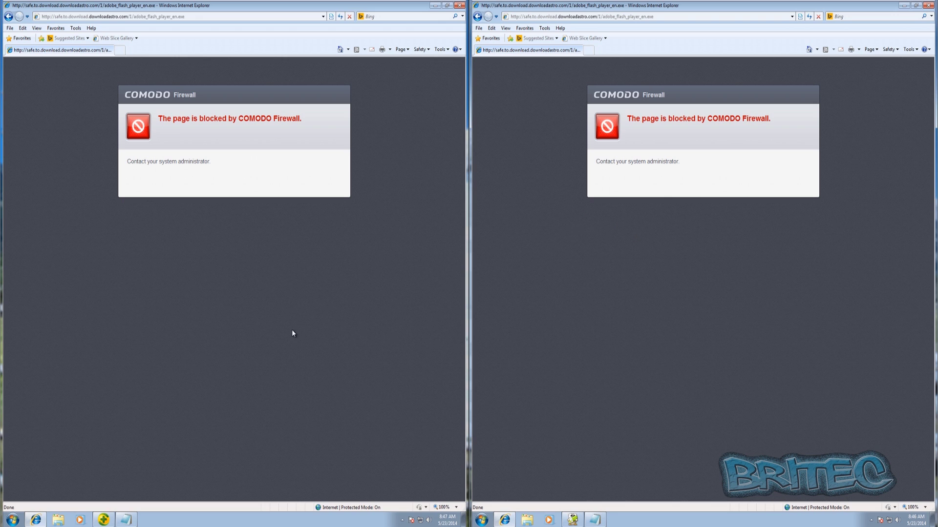
key(alt+Tab)
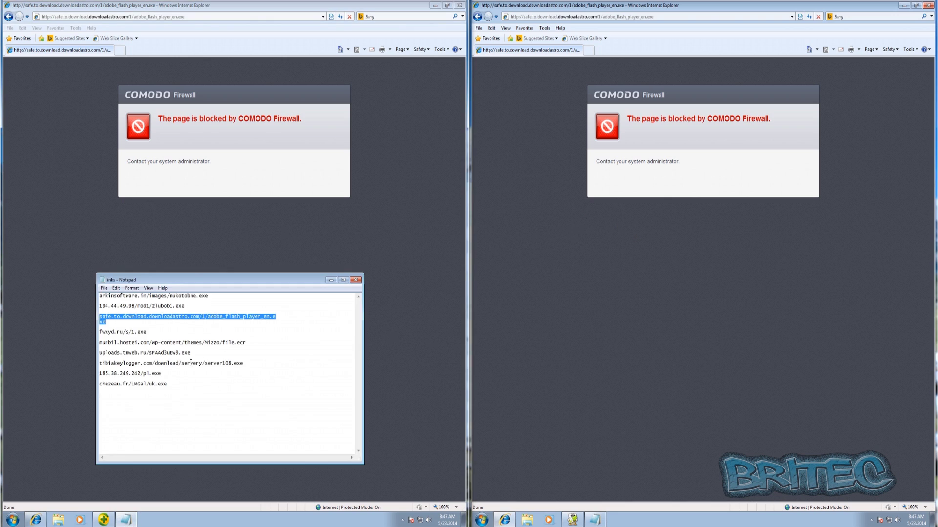
Copy the fwxyd.ru/s/1.exe line from Notepad and load it in the left window
drag(150, 331, 91, 331)
right_click(112, 335)
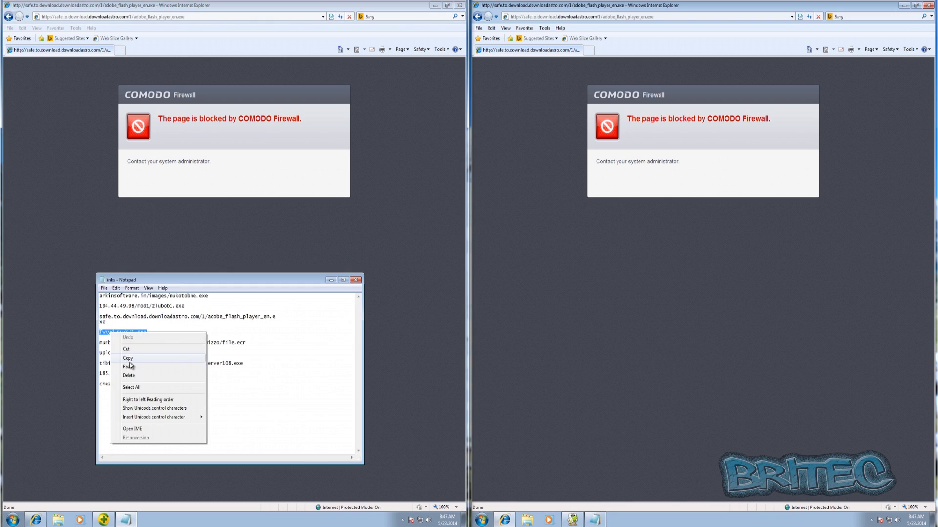
click(132, 364)
click(102, 16)
right_click(101, 16)
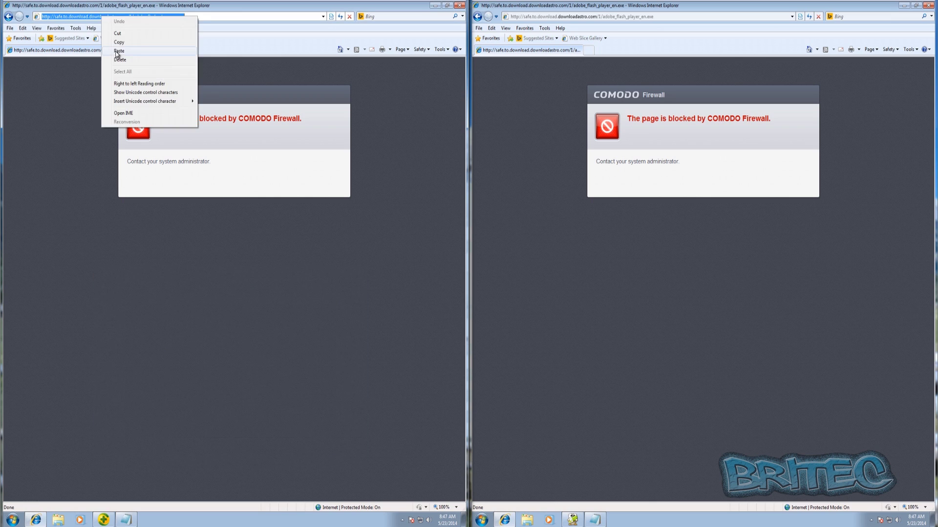
click(114, 53)
key(Return)
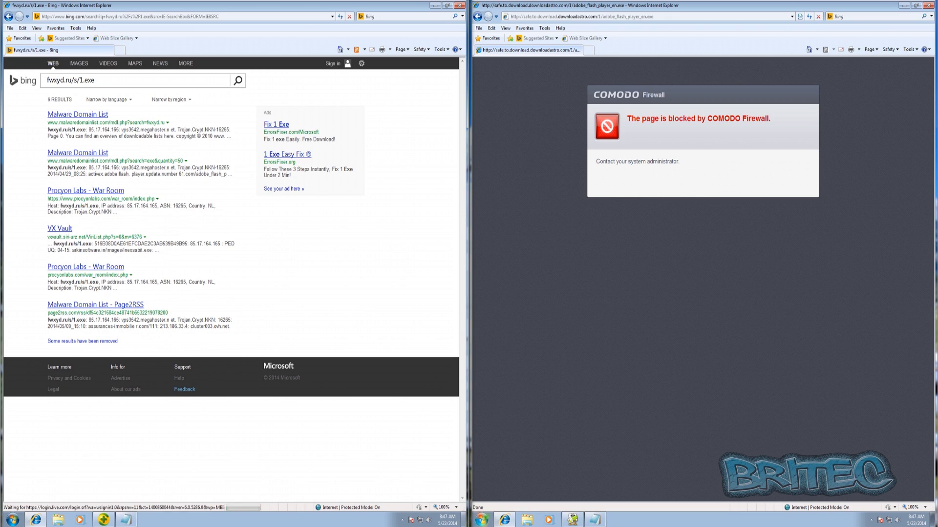
click(597, 519)
Copy fwxyd.ru/s/1.exe from Notepad again and load it in the right window
drag(545, 345, 493, 345)
right_click(501, 346)
click(519, 372)
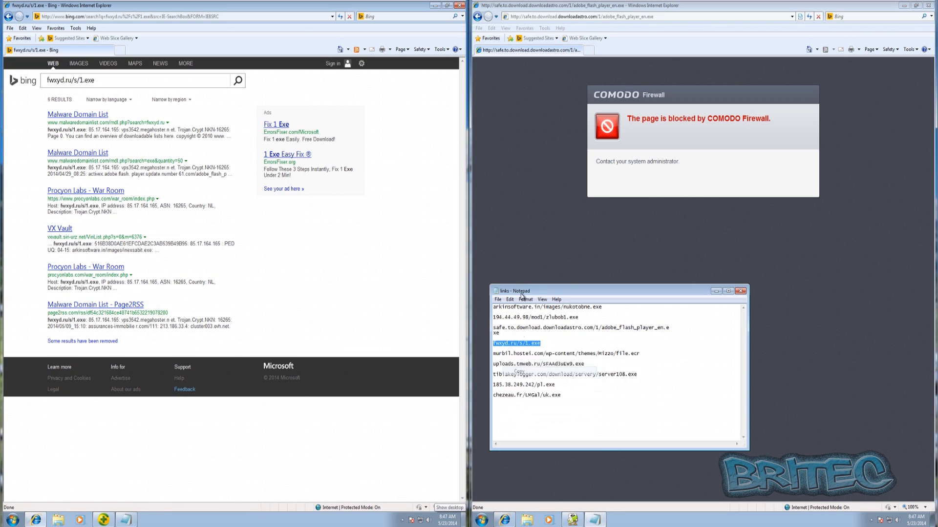
click(543, 16)
right_click(543, 17)
click(567, 50)
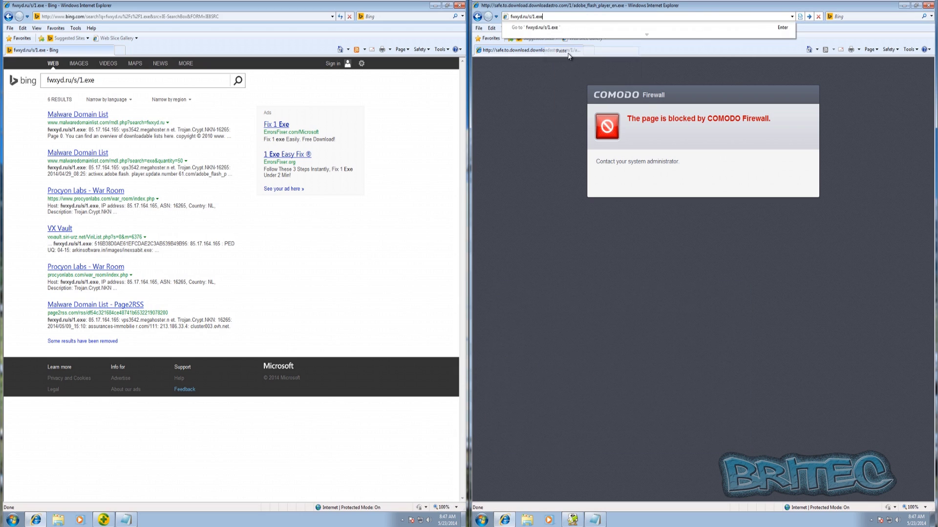
key(Return)
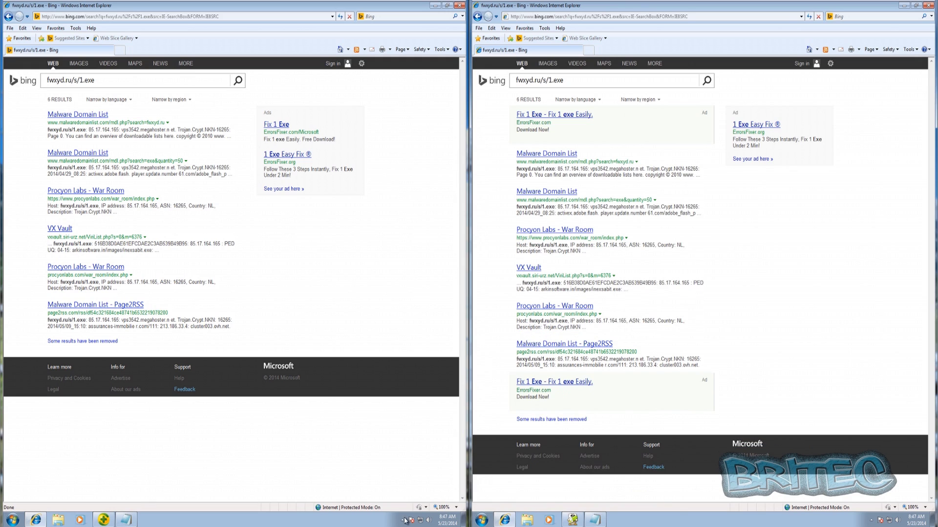
Select the murbil.hostei.com file.ecr line in the Notepad links list
click(126, 520)
drag(247, 342, 96, 343)
right_click(125, 342)
Load the murbil.hostei.com file.ecr link on the left, choose Find, then close the association page
click(145, 371)
click(114, 18)
right_click(114, 18)
click(144, 51)
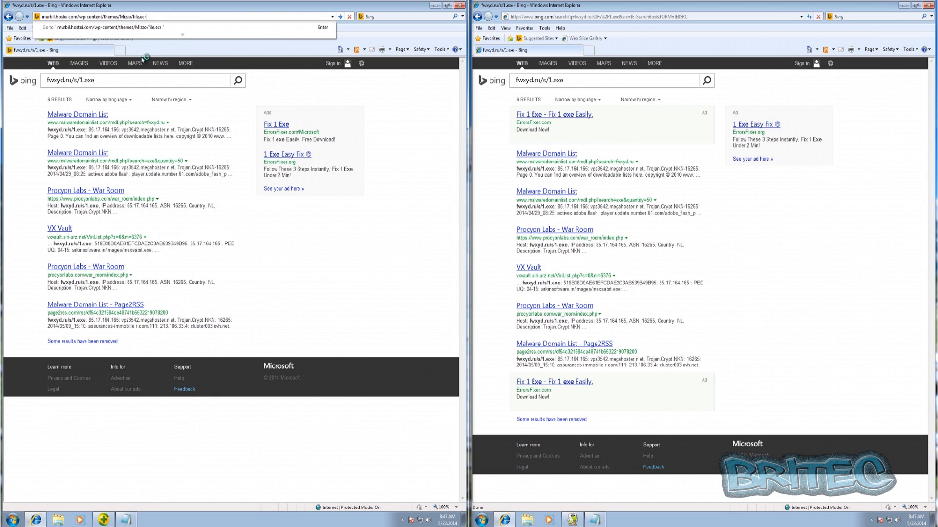
key(Return)
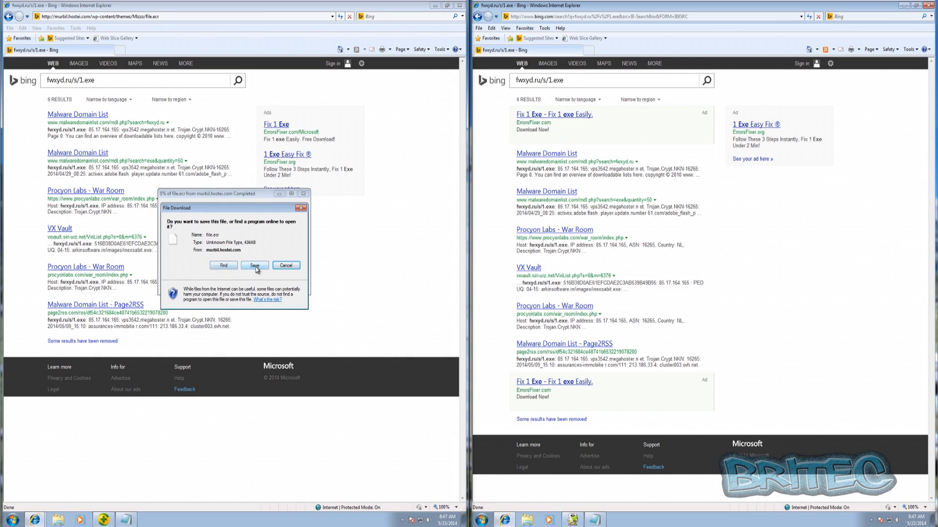
click(222, 268)
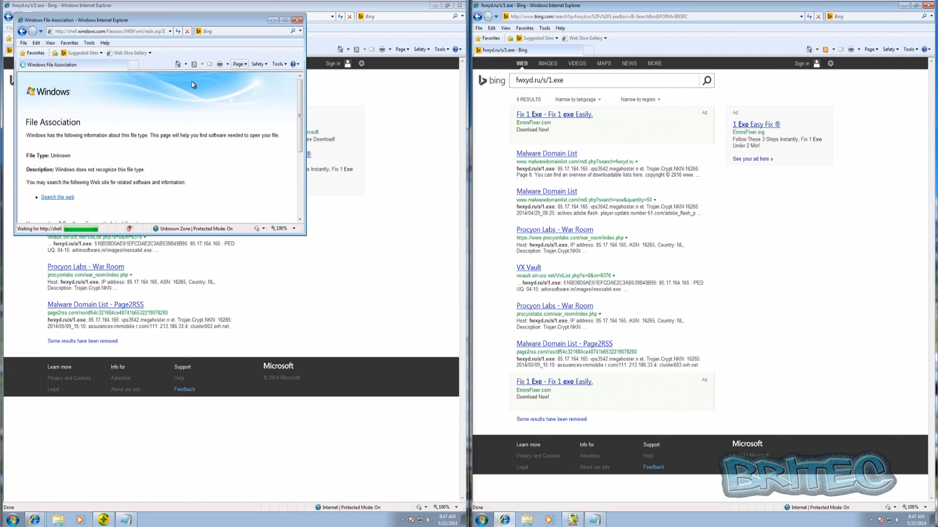
click(298, 19)
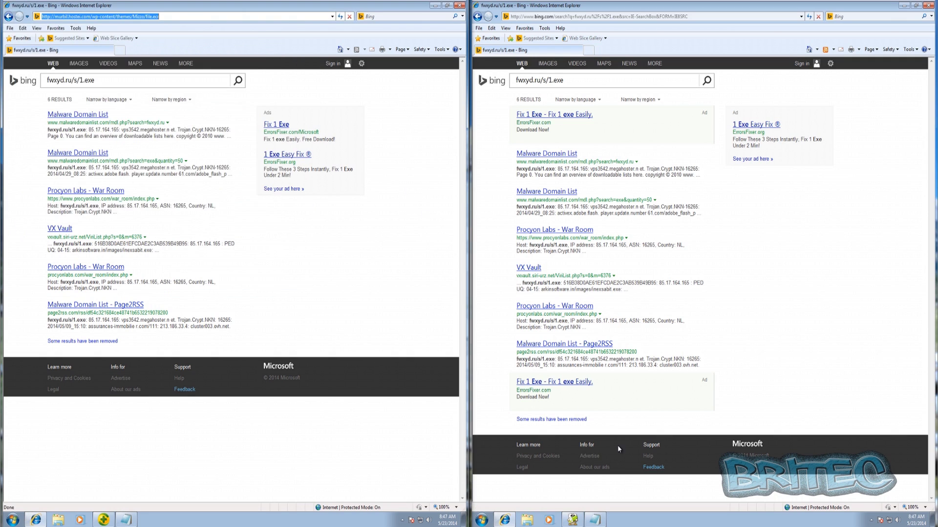
Paste the murbil.hostei.com file.ecr link into the right window and choose Find online
click(595, 520)
drag(648, 351, 488, 353)
right_click(495, 356)
click(520, 383)
click(541, 19)
right_click(542, 19)
click(567, 51)
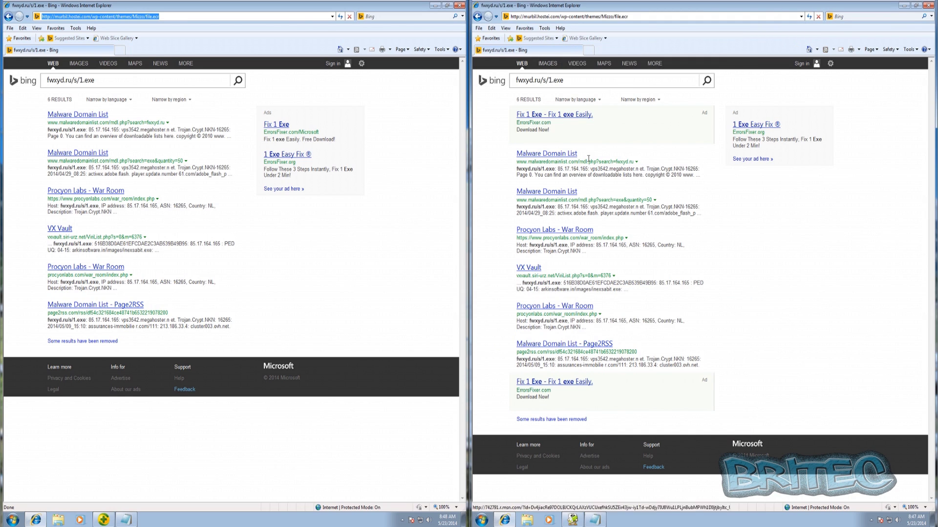
click(695, 266)
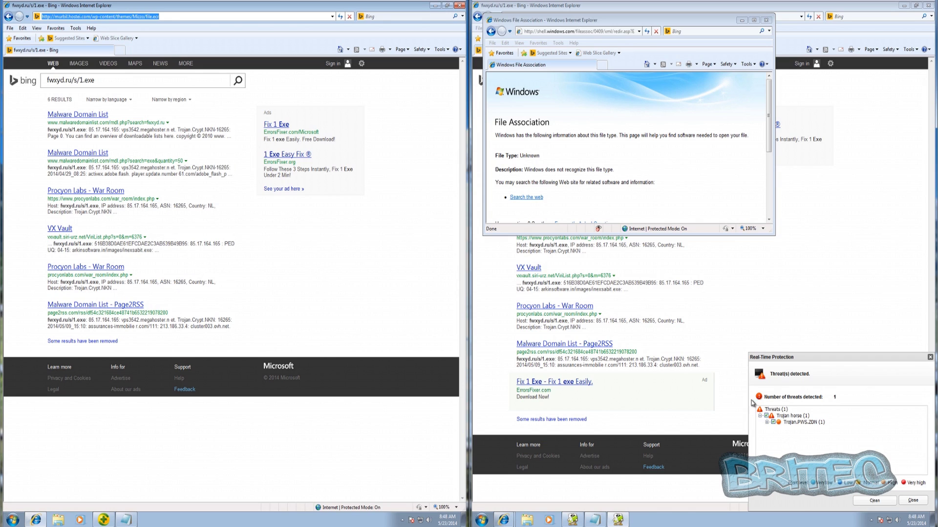
Clean Trojan.PWS.ZDN, check Task Manager processes, then dismiss the alerts and File Association window
click(874, 500)
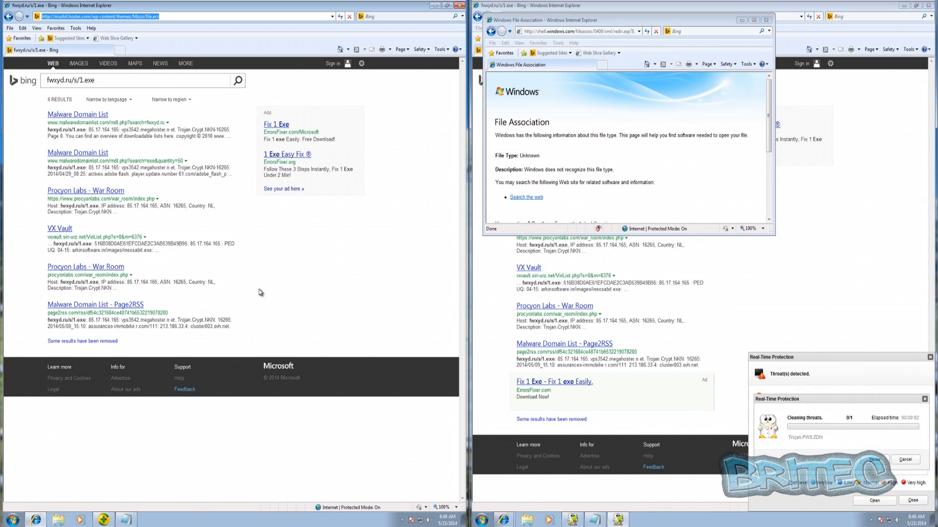
right_click(195, 516)
click(210, 491)
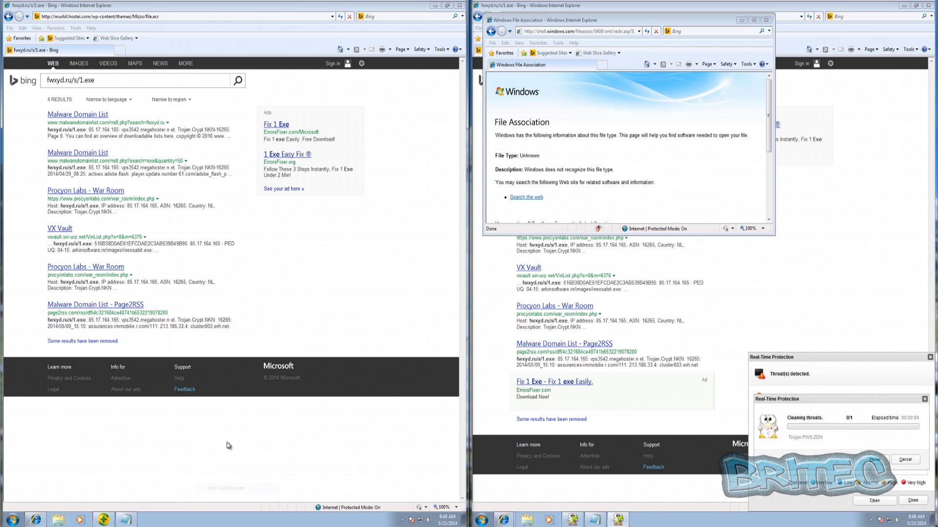
click(49, 32)
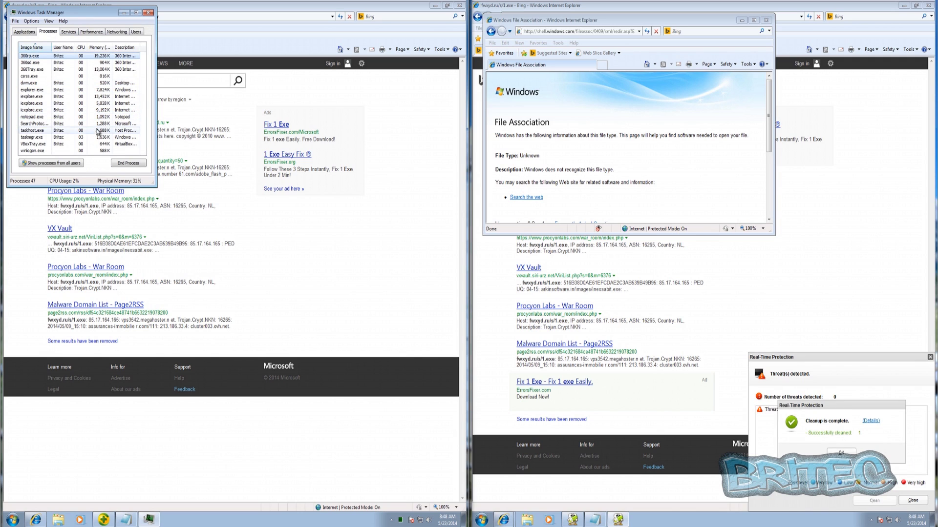
click(148, 13)
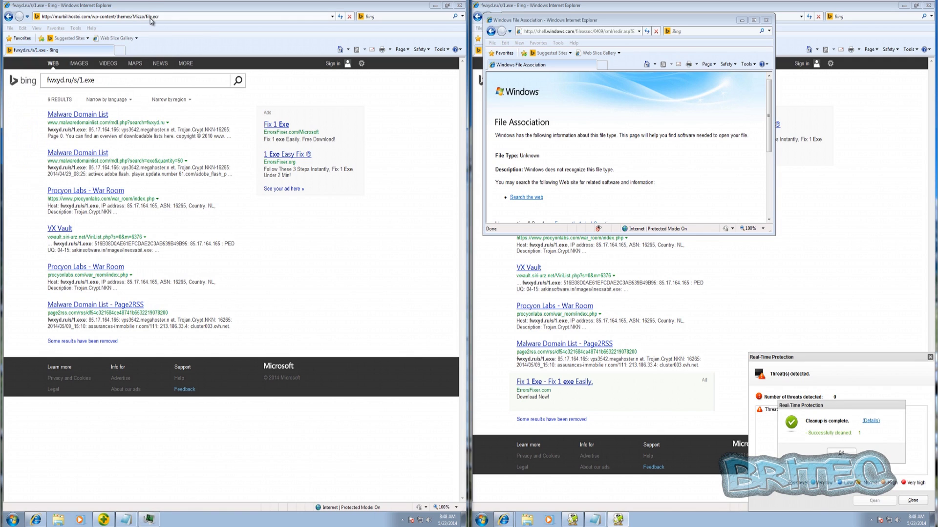
click(841, 453)
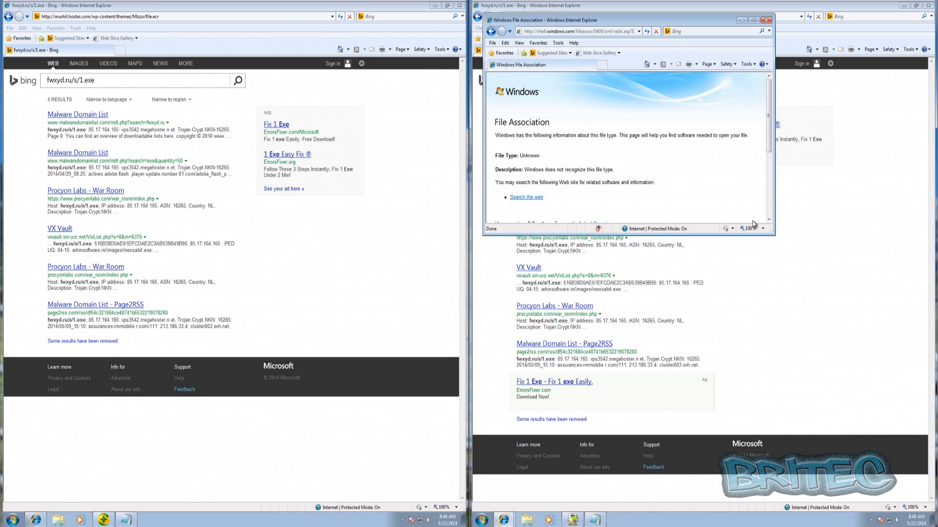
click(766, 20)
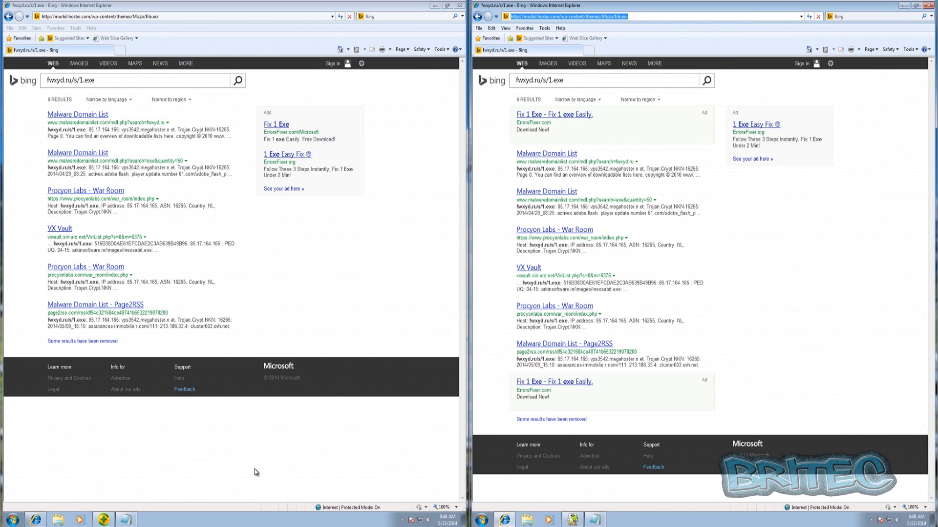
Copy the uploads.tmweb.ru link from Notepad and load it in the left window
click(127, 521)
click(114, 360)
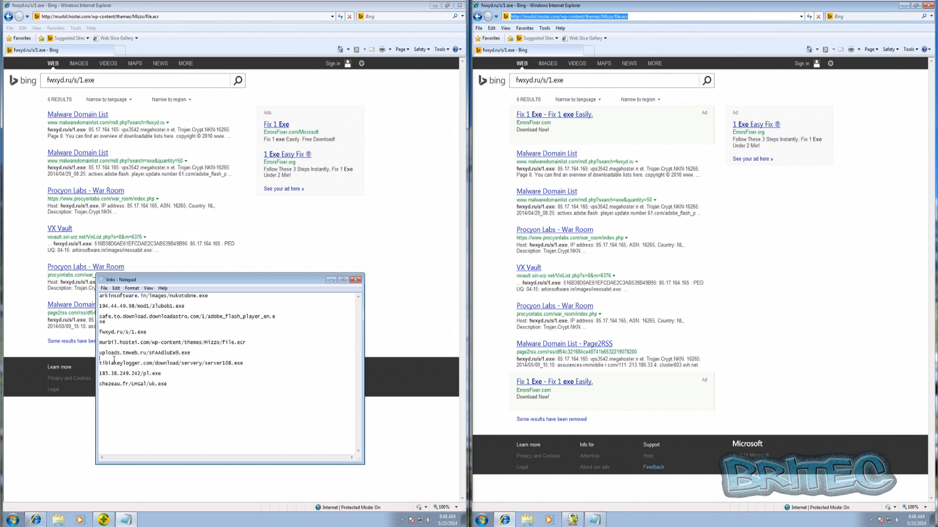
shift+click(96, 352)
right_click(104, 355)
click(126, 381)
click(123, 17)
right_click(124, 16)
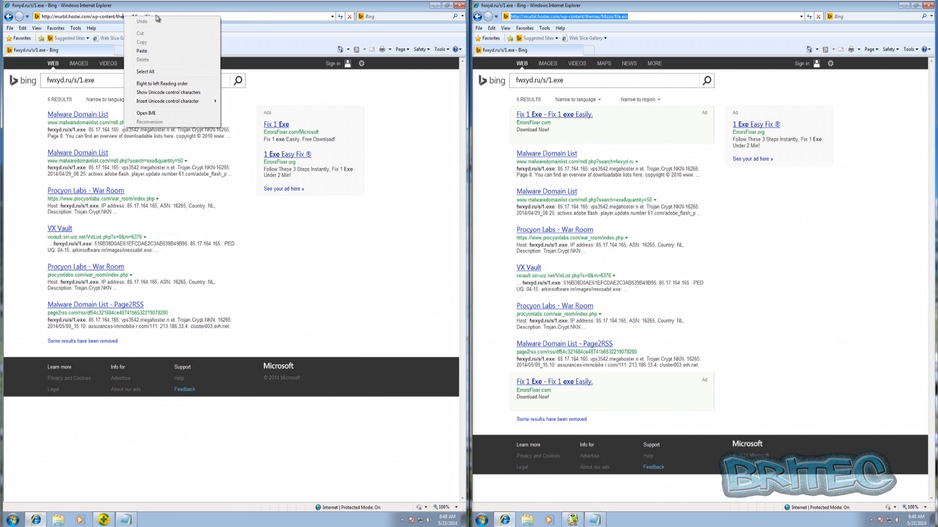
click(217, 17)
drag(162, 17, 35, 20)
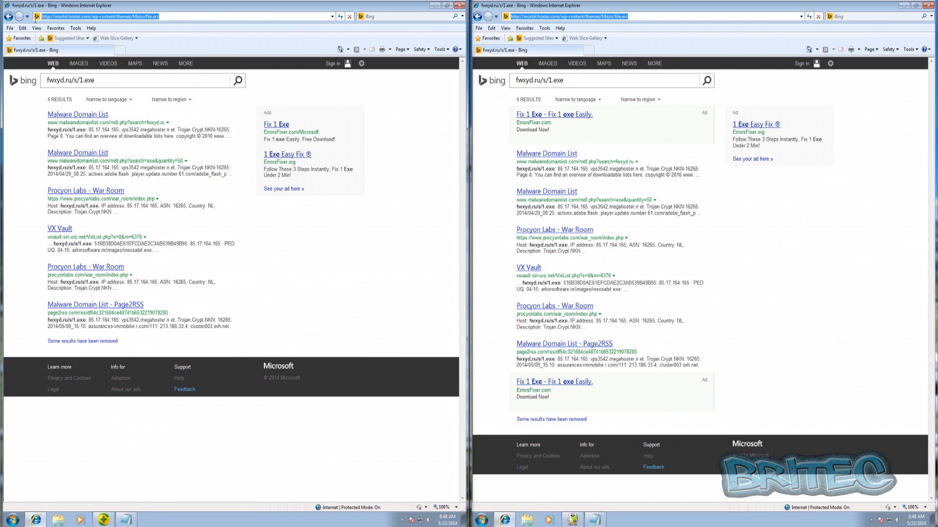
right_click(66, 16)
click(94, 57)
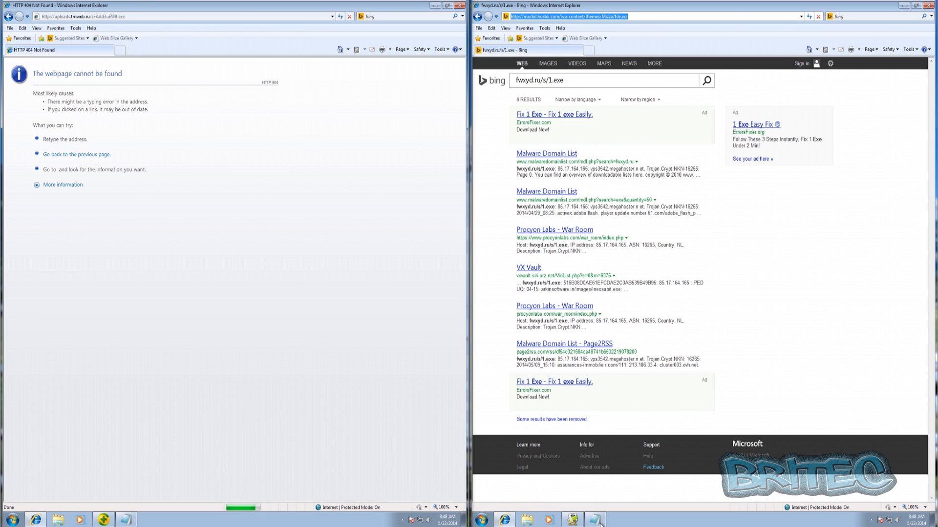
Copy the uploads.tmweb.ru link again and load it in the right window
click(595, 520)
drag(629, 363, 479, 364)
right_click(512, 363)
click(531, 389)
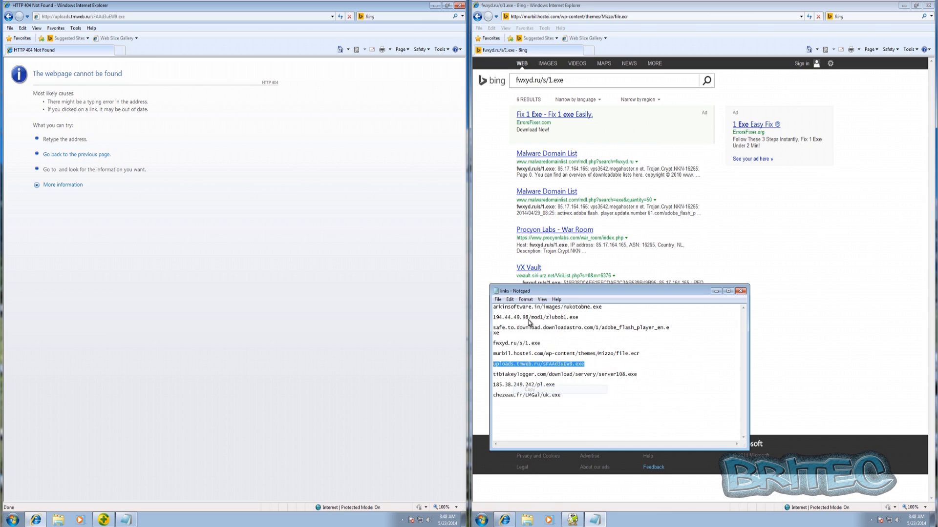
click(539, 16)
click(618, 16)
right_click(533, 15)
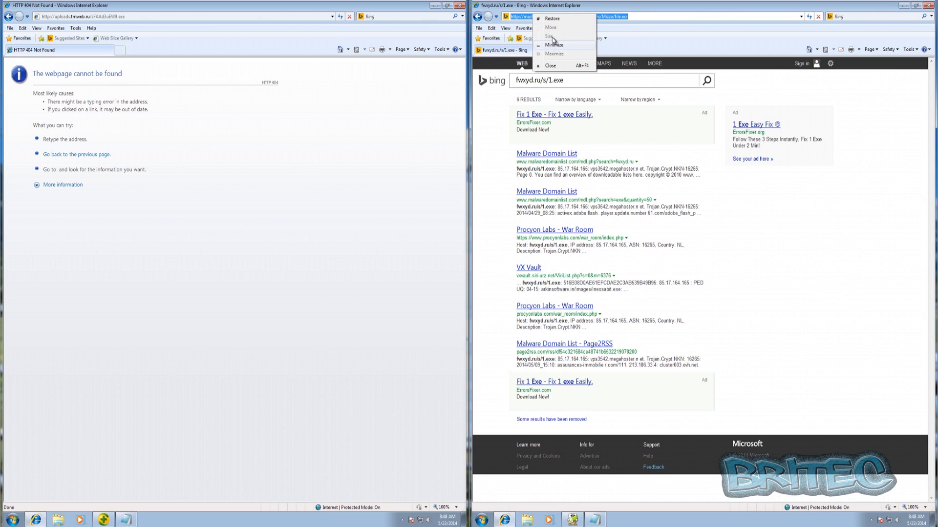
right_click(522, 20)
click(540, 51)
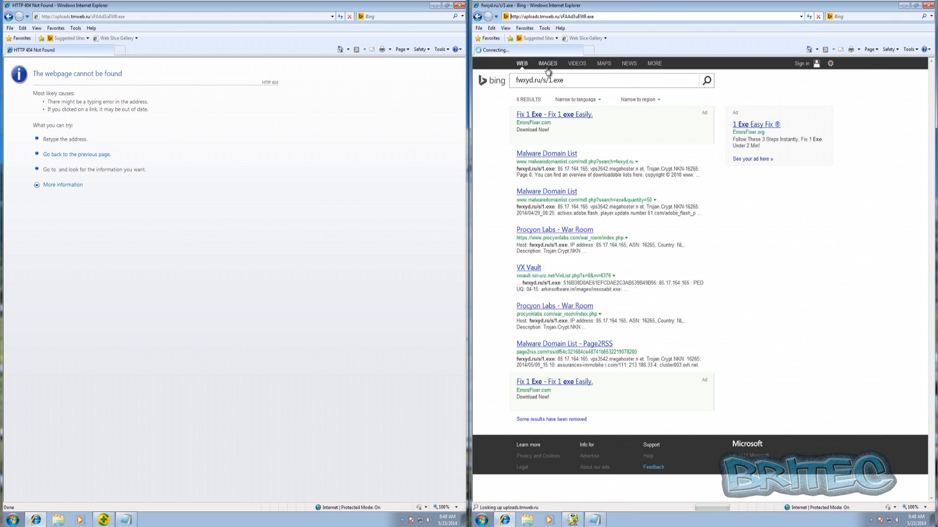
key(Return)
click(126, 520)
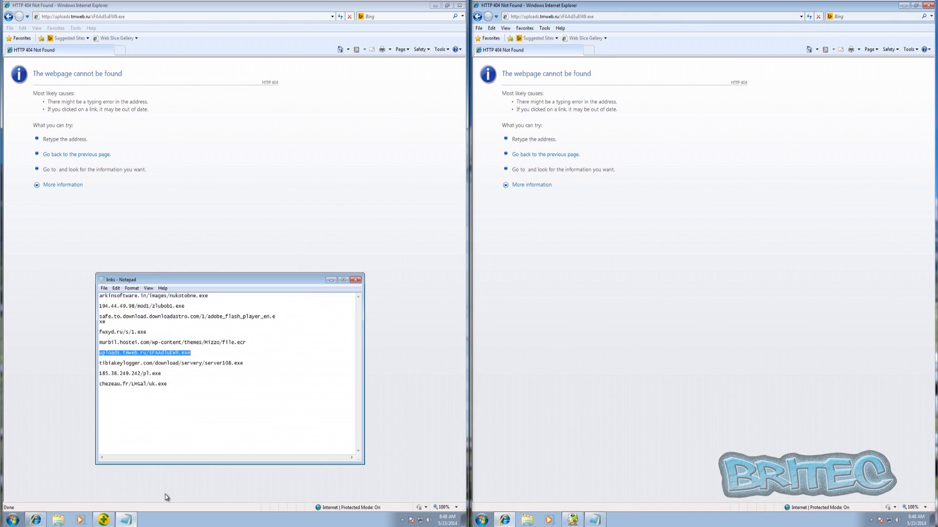
drag(246, 363, 91, 365)
Copy the tibiakeylogger.com link and load it in the left window
right_click(119, 362)
click(135, 389)
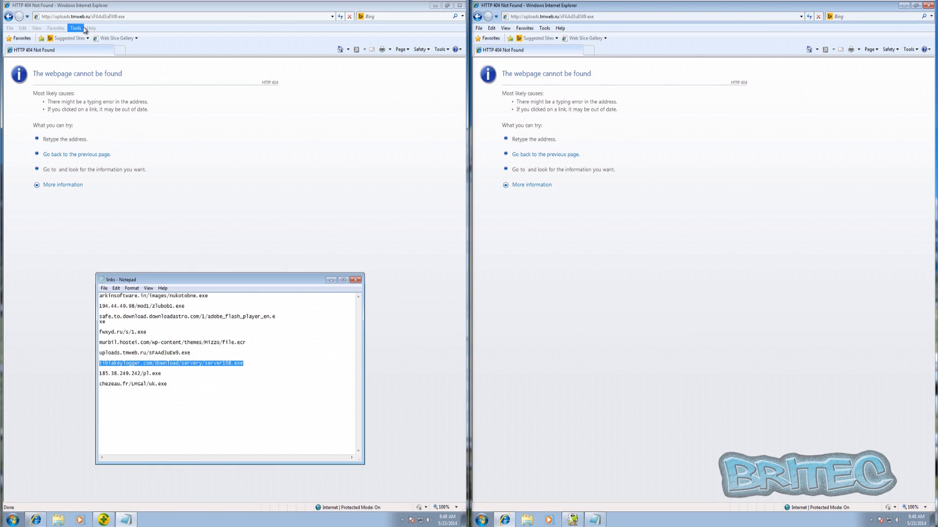
click(92, 16)
right_click(90, 17)
click(108, 51)
key(Return)
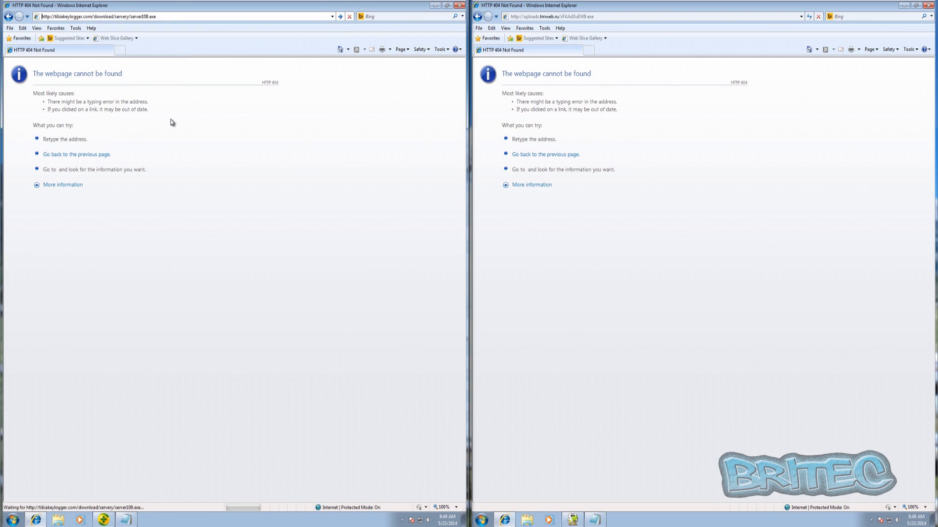
Copy the tibiakeylogger.com line again and select the right window's address
click(594, 521)
drag(642, 376, 494, 376)
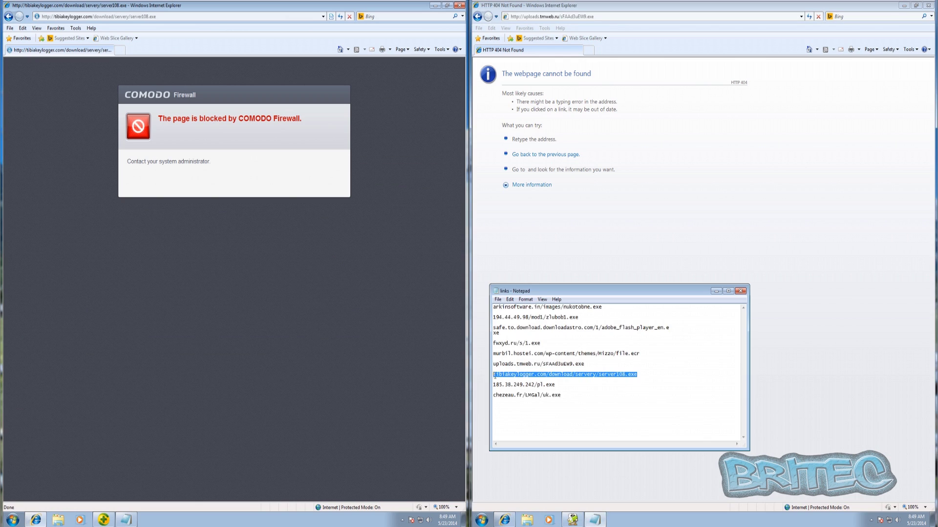
right_click(516, 377)
click(537, 405)
click(540, 16)
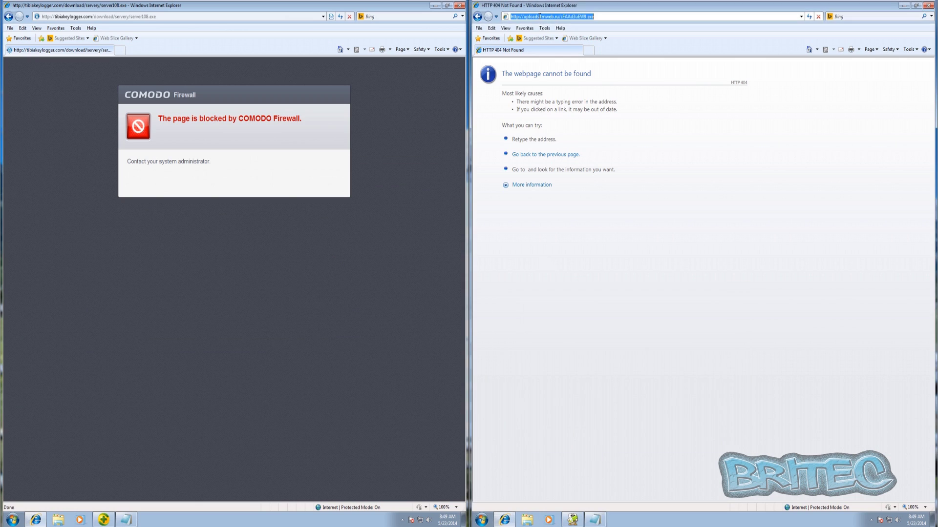
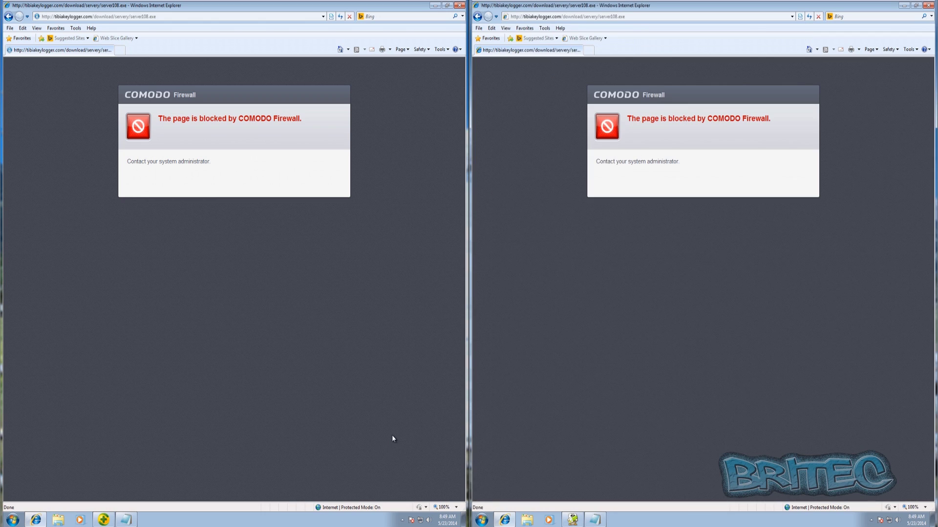
Copy the 185.38.249.242/pl.exe link from the Notepad list into the left window's address bar
click(126, 520)
drag(163, 373, 91, 374)
right_click(110, 376)
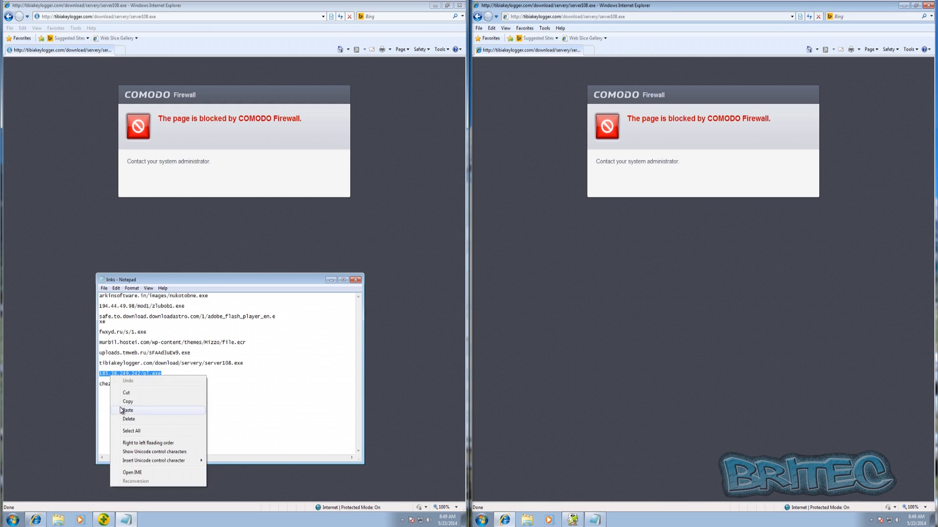
click(126, 401)
click(109, 16)
right_click(108, 17)
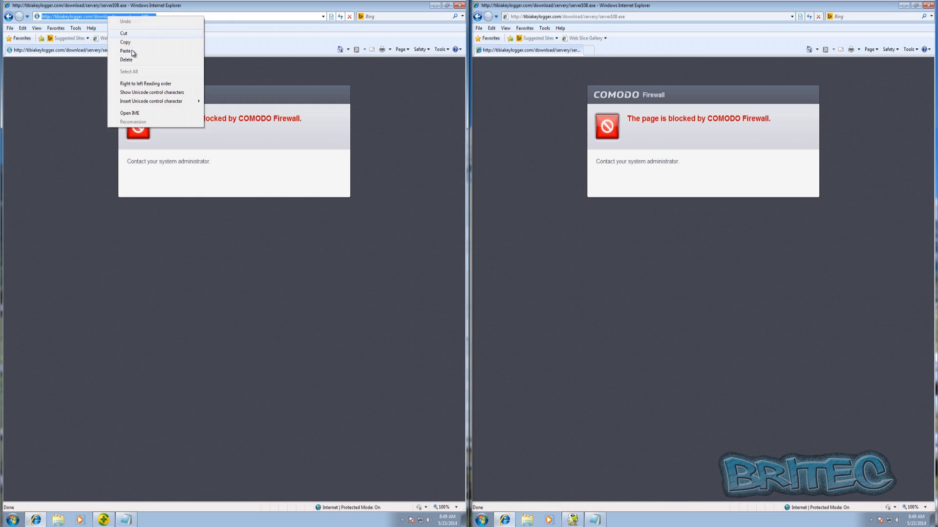
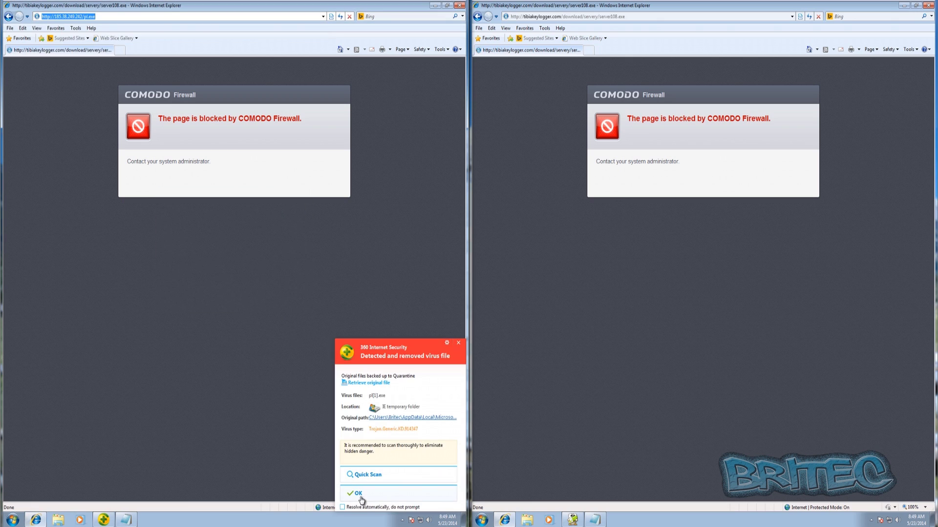
Copy the 185.38.249.242/pl.exe link from Notepad and load it in the right Internet Explorer window
click(595, 521)
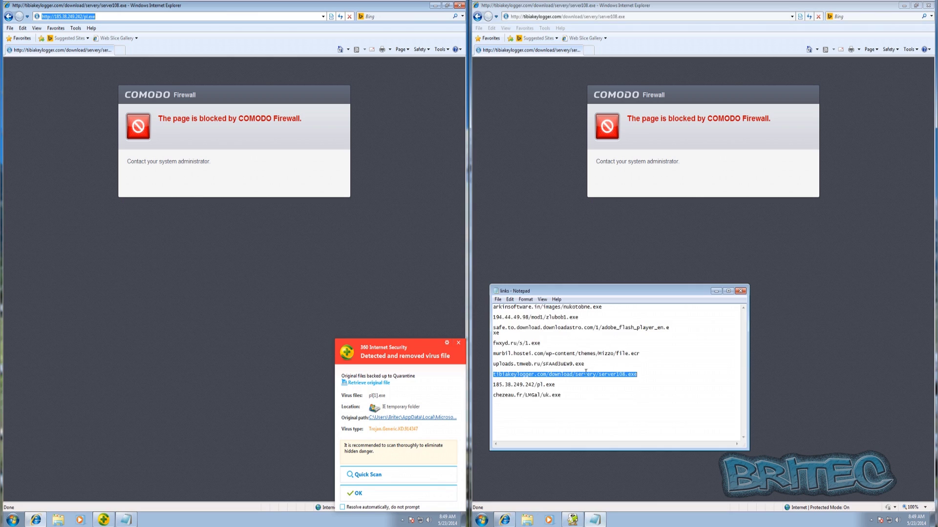
drag(557, 386, 493, 385)
right_click(520, 387)
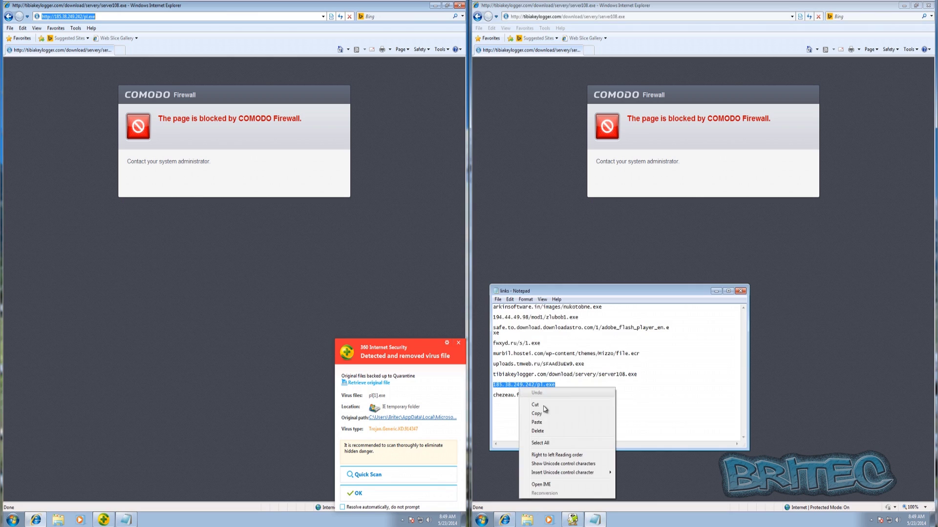
click(541, 414)
click(536, 17)
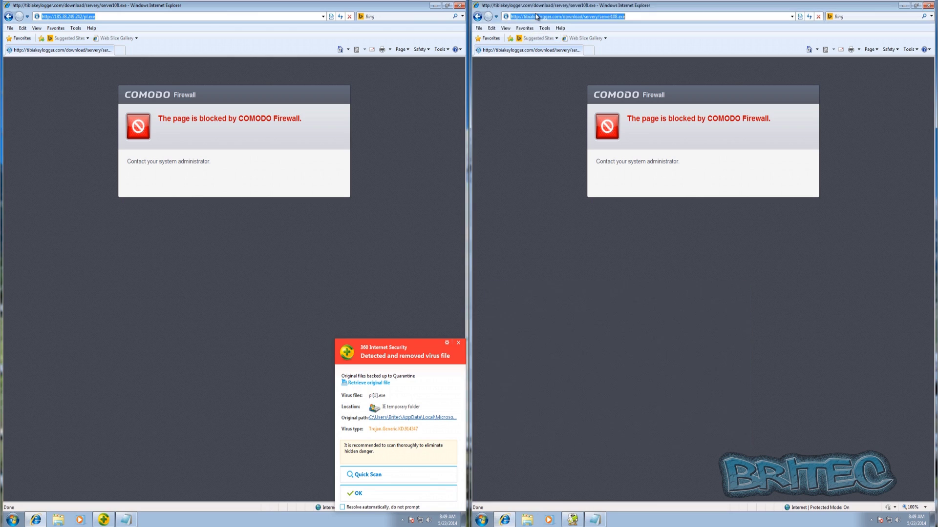
right_click(540, 20)
click(562, 54)
key(Return)
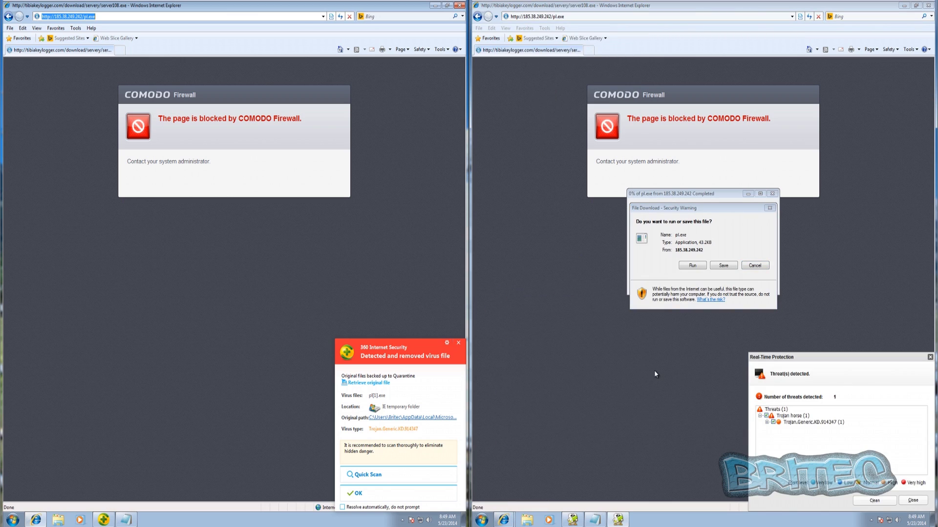
Clean the detected pl.exe Trojan and dismiss both security notices
click(874, 501)
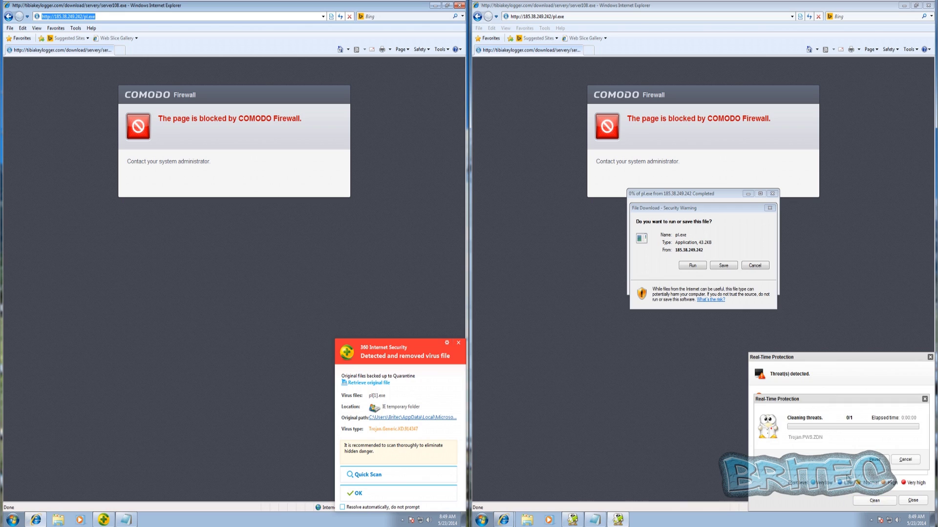
click(691, 265)
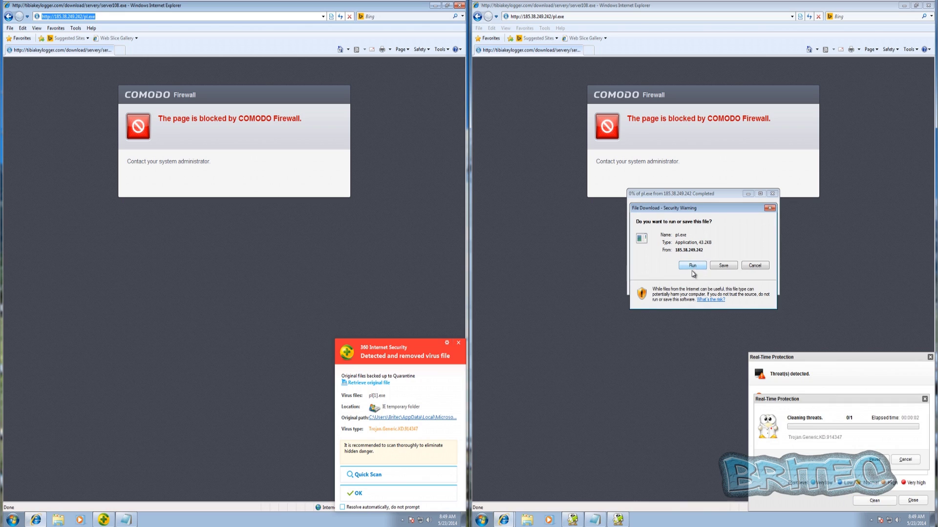
click(368, 495)
click(841, 452)
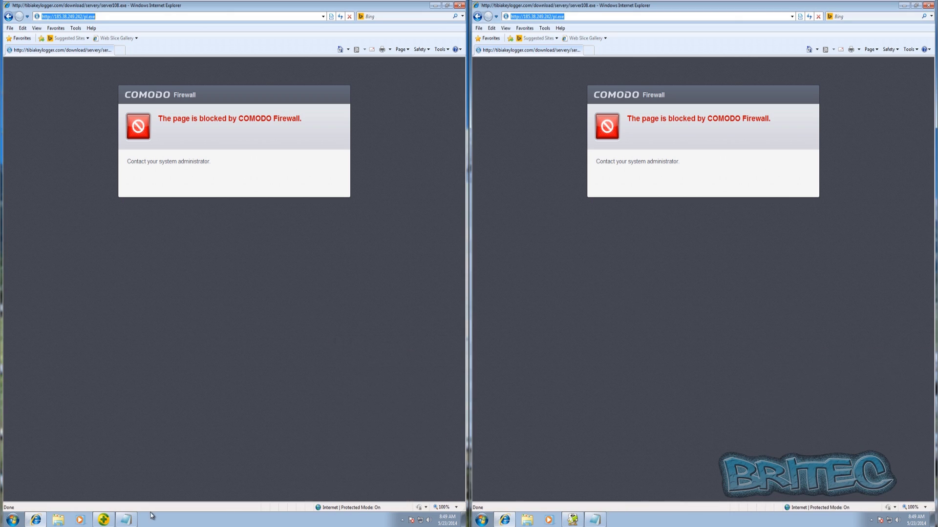
click(127, 520)
Copy the chezeau.fr/LMGal/uk.exe link and load it in the left Internet Explorer window
drag(171, 389, 94, 381)
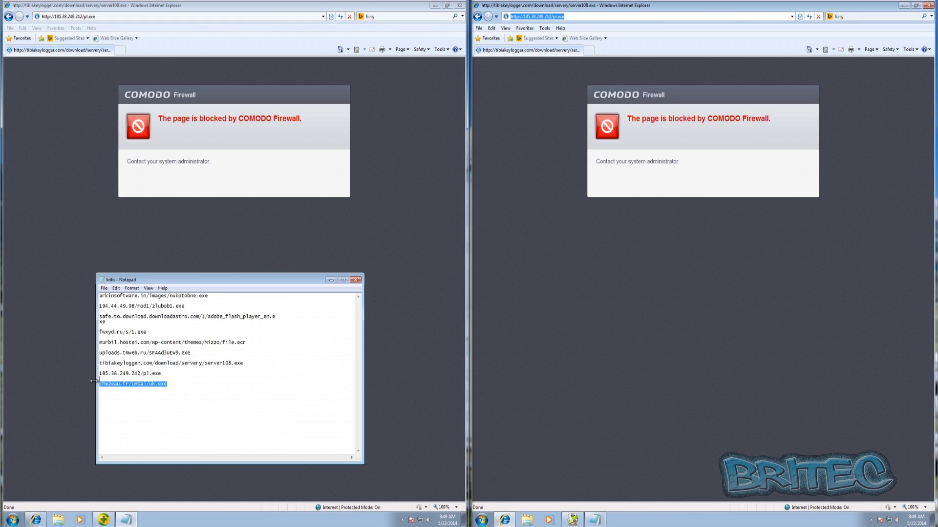
right_click(118, 387)
click(129, 411)
click(108, 17)
right_click(108, 20)
click(91, 17)
click(97, 17)
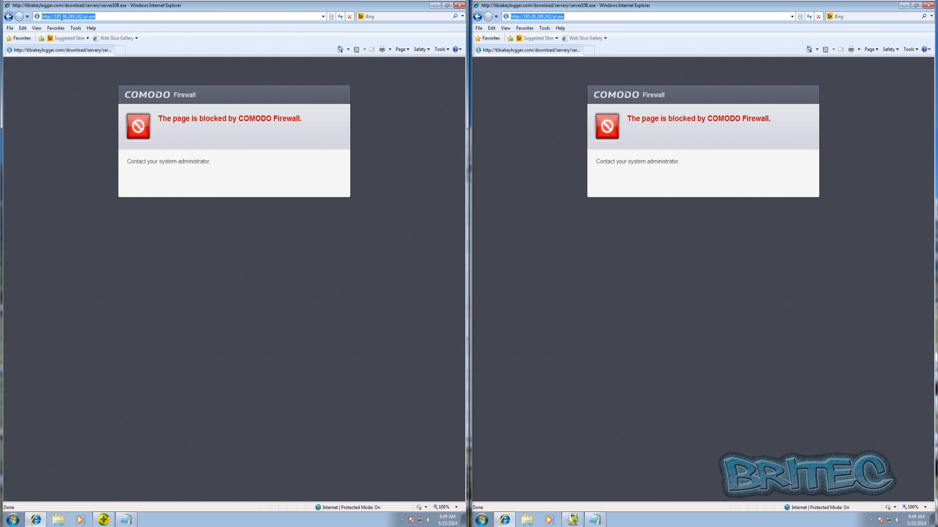
right_click(61, 17)
click(78, 50)
key(Return)
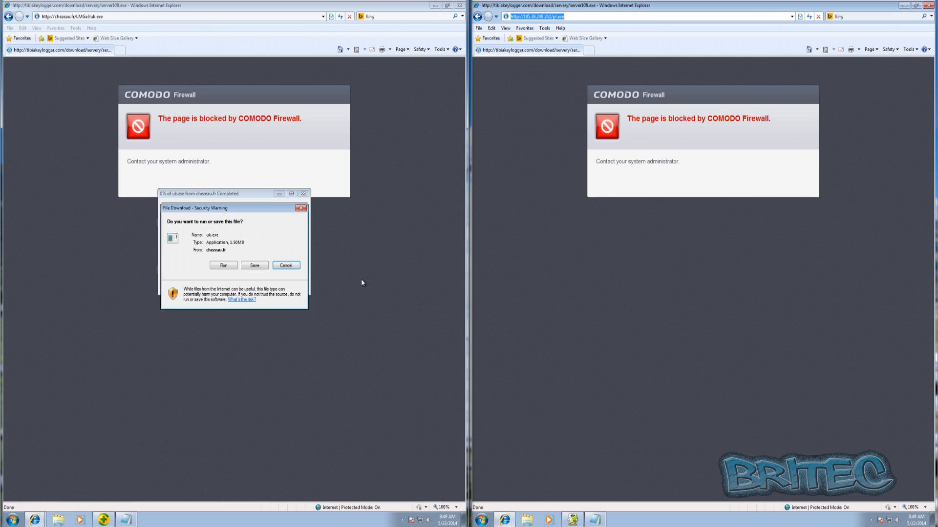
Run uk.exe on the 360 side, block the flagged malware and dismiss the removal notice
click(224, 266)
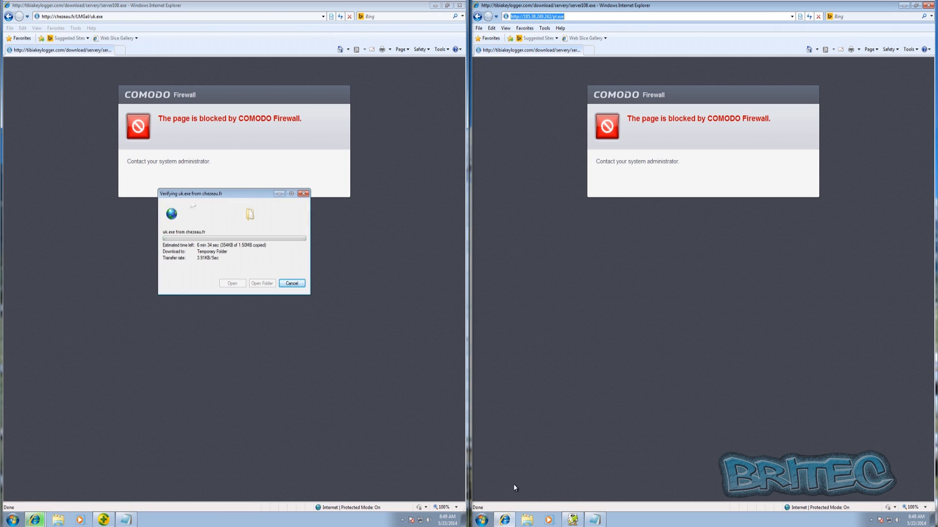
click(593, 519)
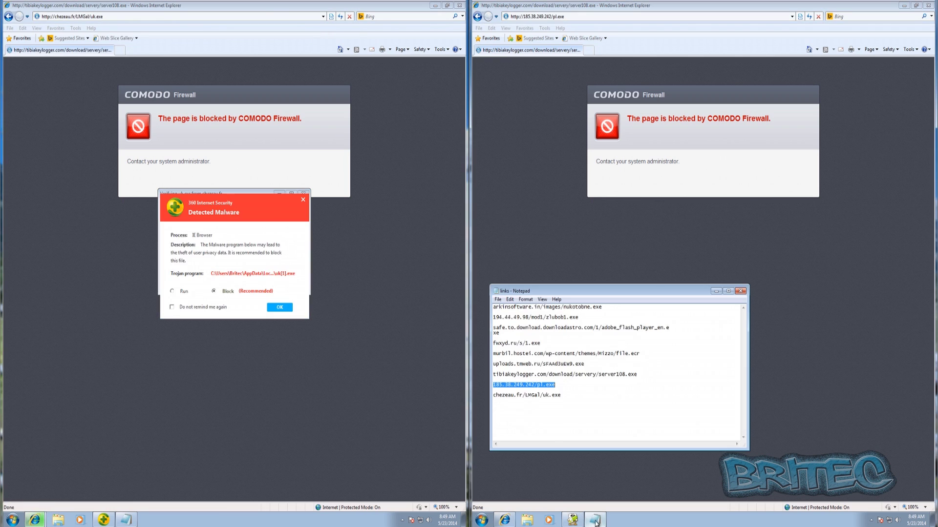
click(277, 307)
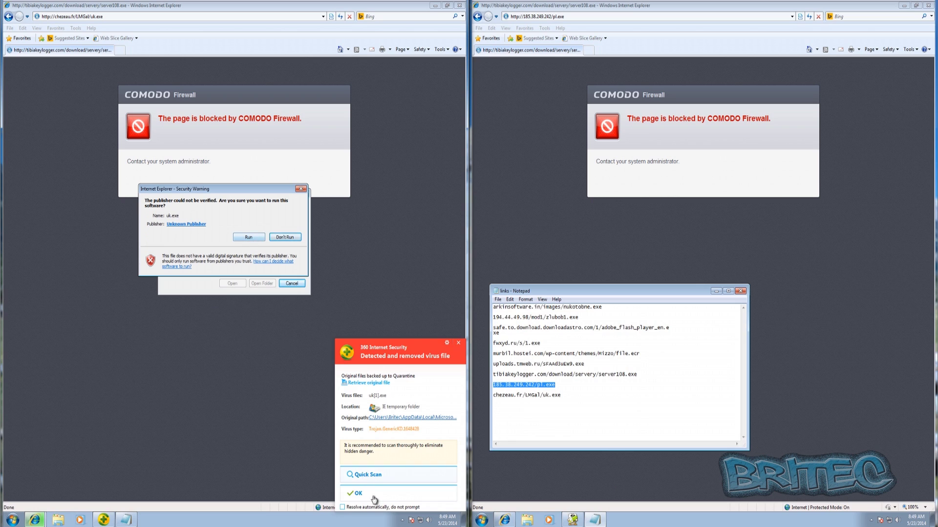
click(248, 237)
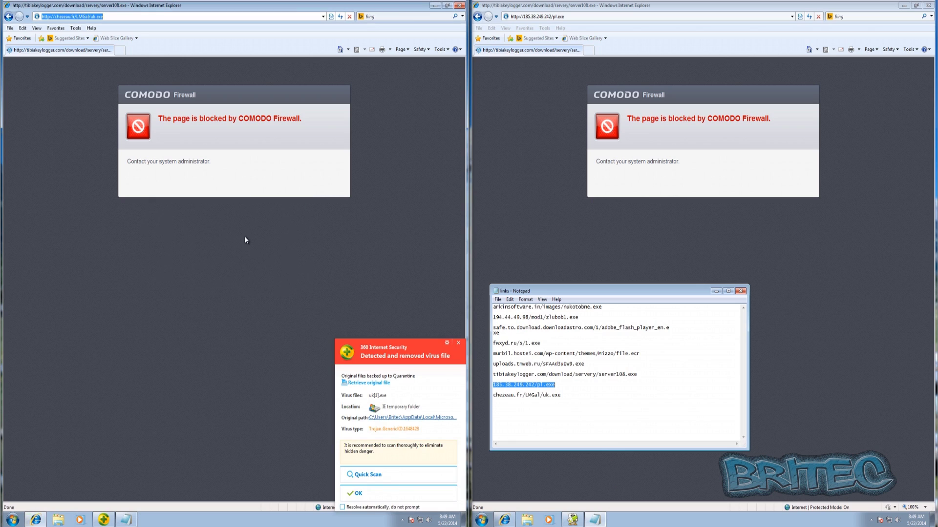
click(368, 496)
Copy the uk.exe link from the second list and load it in the right browser
drag(493, 395, 558, 396)
right_click(549, 393)
click(567, 419)
click(549, 17)
click(569, 17)
right_click(522, 14)
click(541, 47)
key(Return)
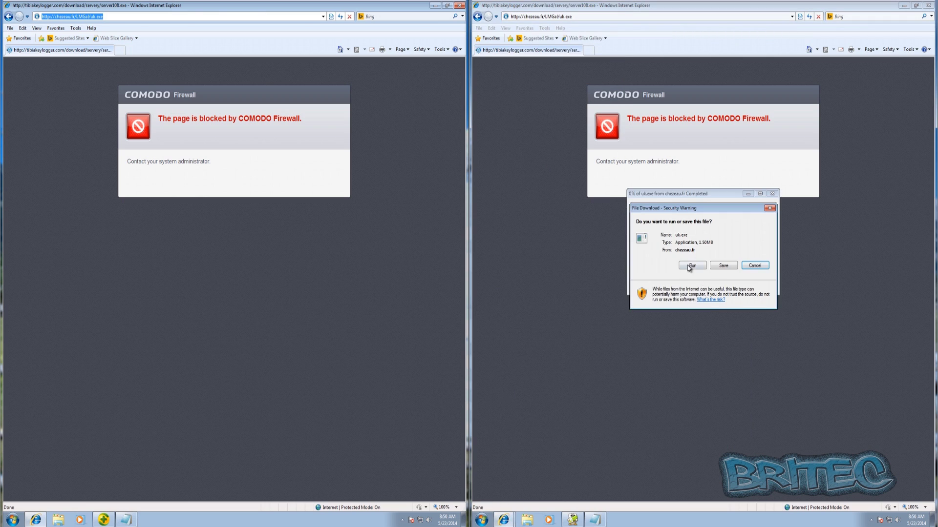
Run uk.exe on the right side and clean the detected Trojan
click(690, 265)
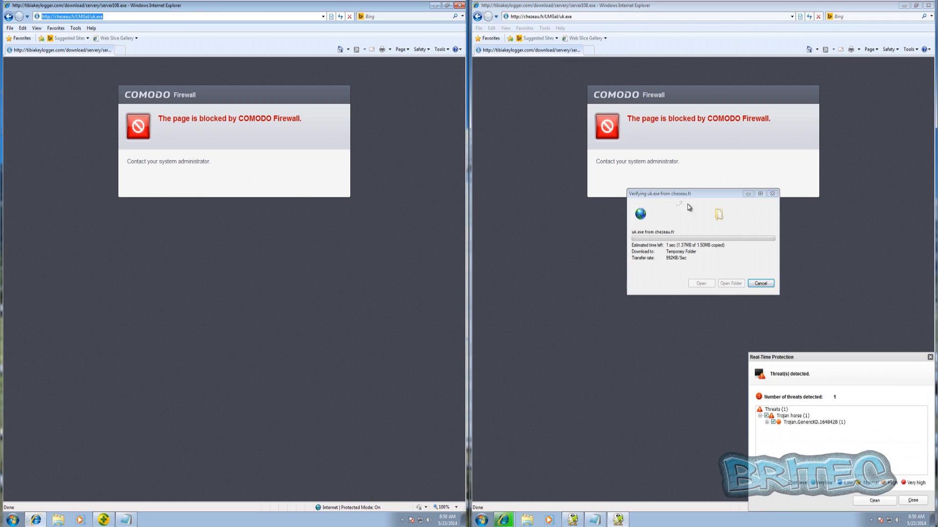
click(866, 501)
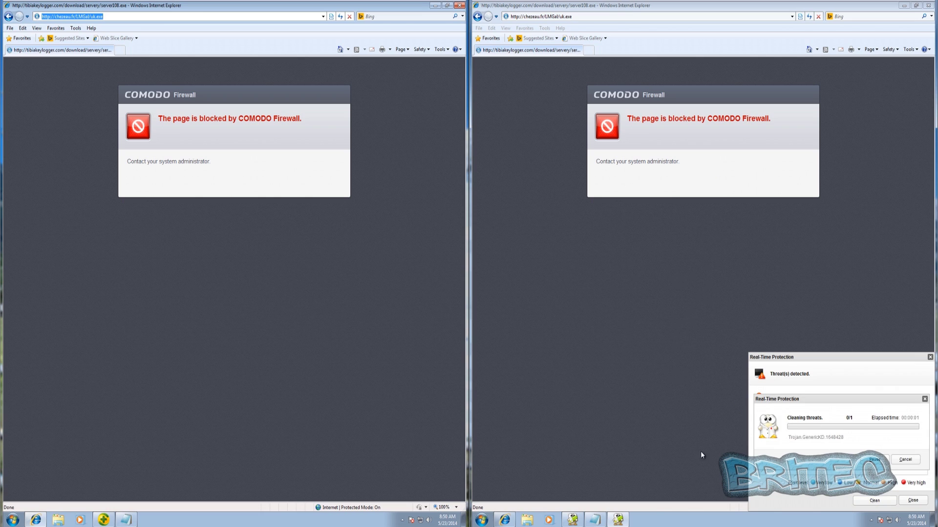
click(842, 453)
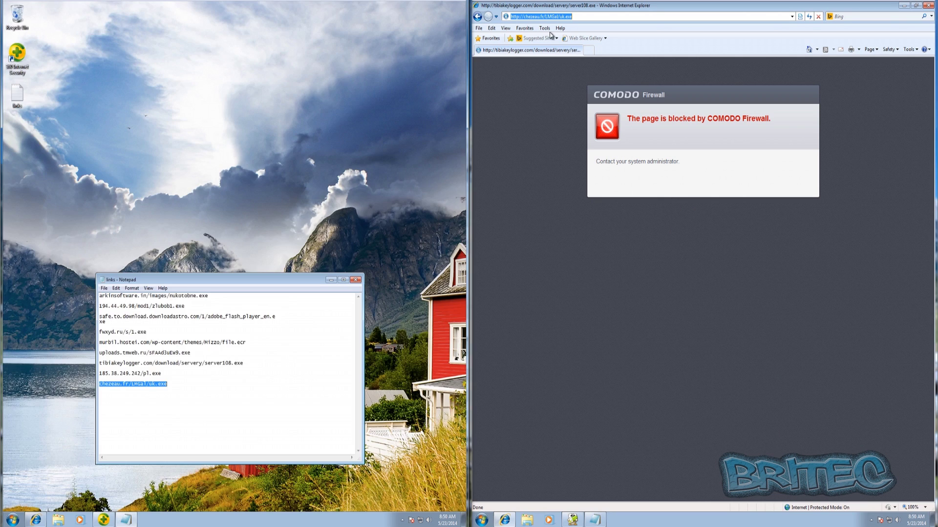
Close both Internet Explorer windows and both Notepad link lists
click(459, 5)
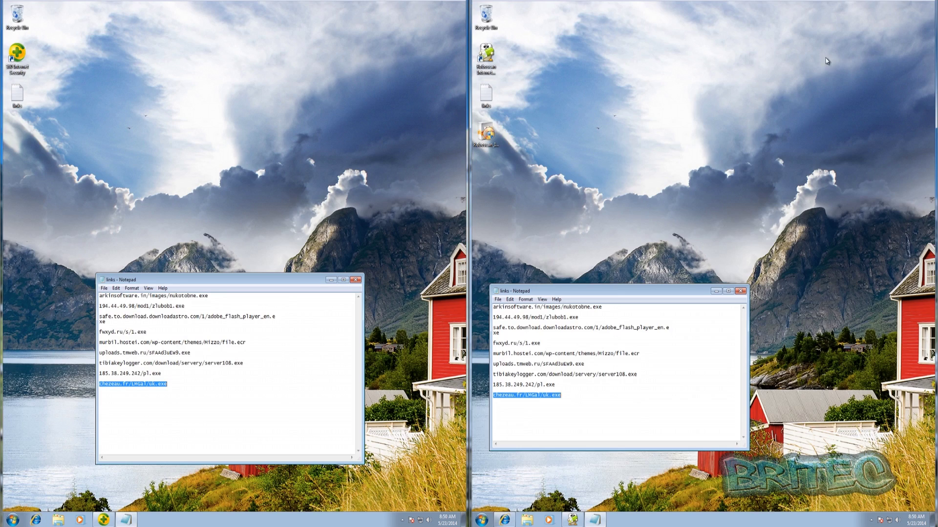
click(928, 4)
click(355, 279)
click(740, 291)
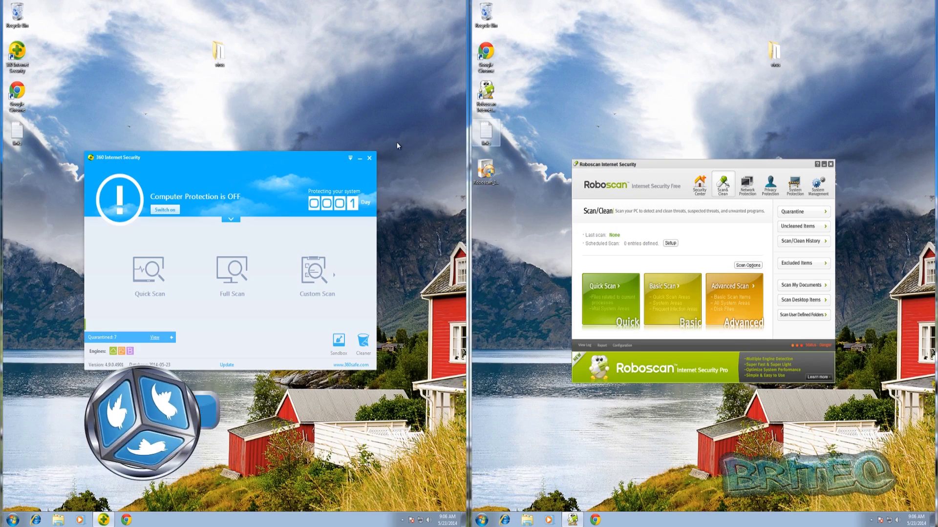
Inspect the virus folder's properties and contents on both desktops
right_click(224, 57)
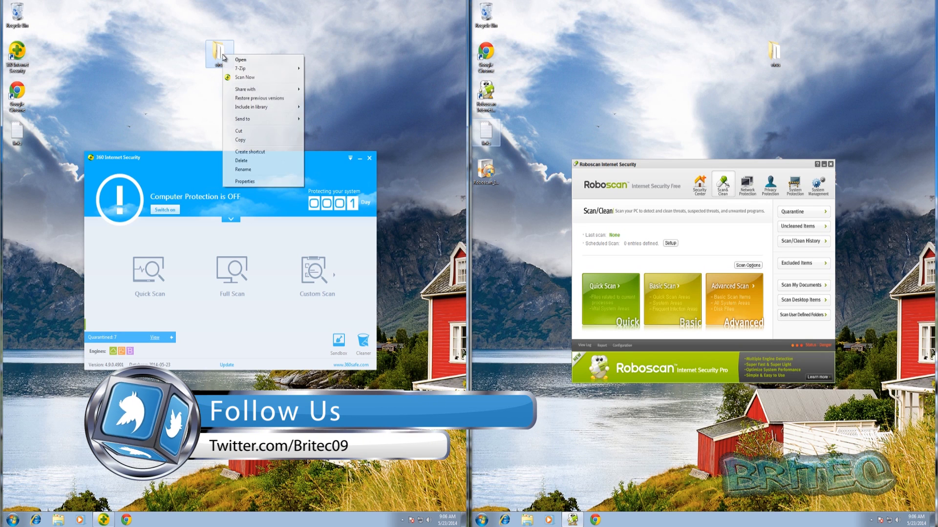
click(245, 181)
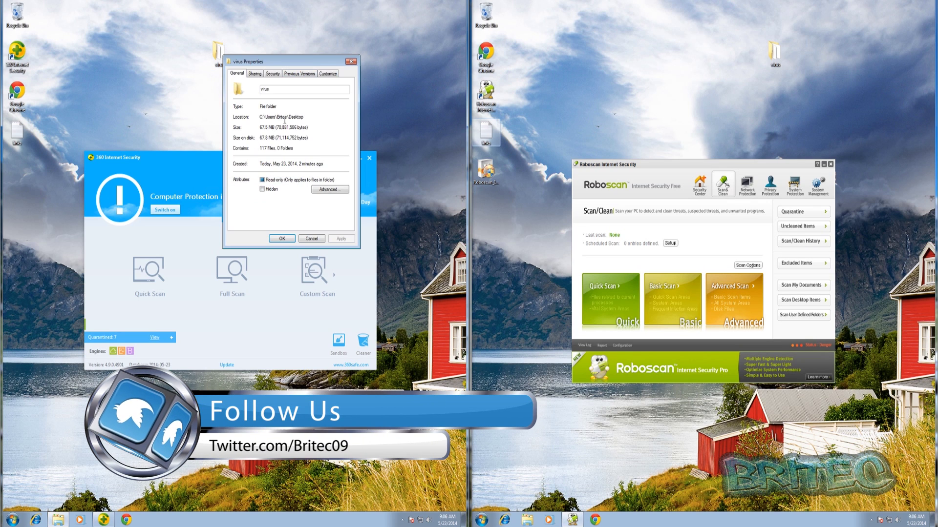
mouse_move(328, 251)
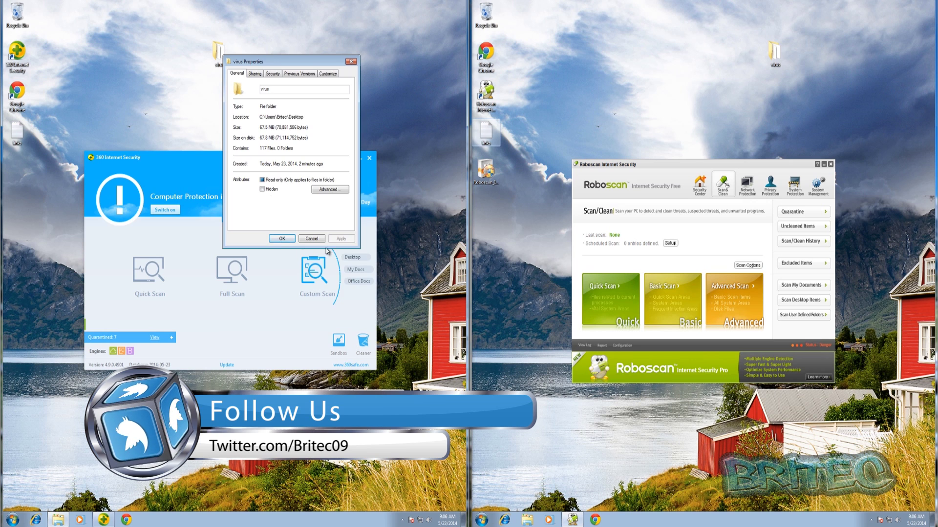
click(311, 238)
double_click(218, 53)
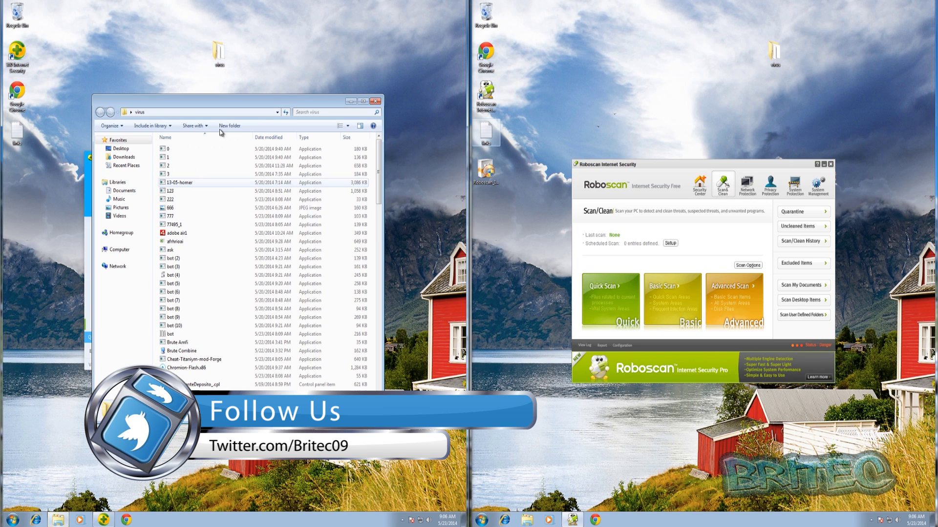
scroll(227, 205, down, 8)
scroll(229, 229, down, 13)
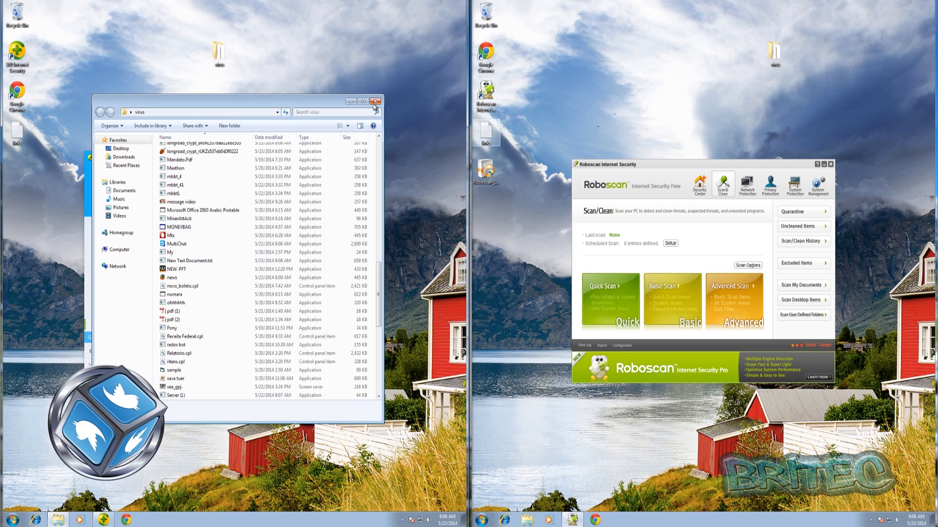
click(374, 102)
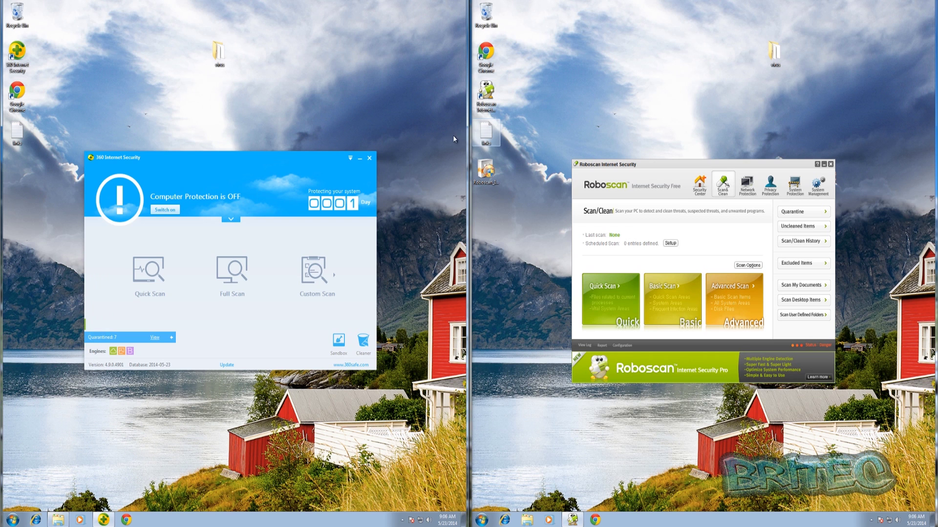
double_click(771, 72)
scroll(725, 184, down, 12)
scroll(725, 184, up, 10)
click(844, 101)
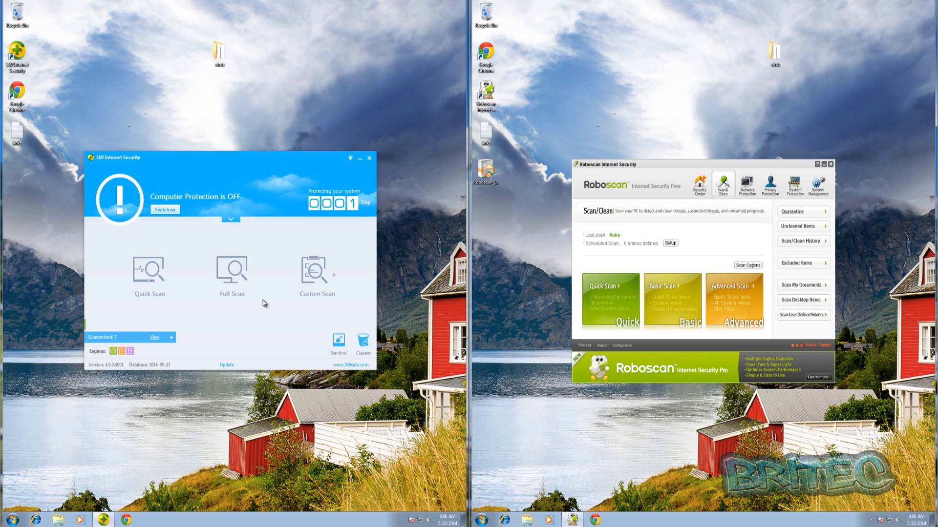
Switch on 360's File, USB, Proactive, URL, Download and Anti Keylogger protections
click(231, 220)
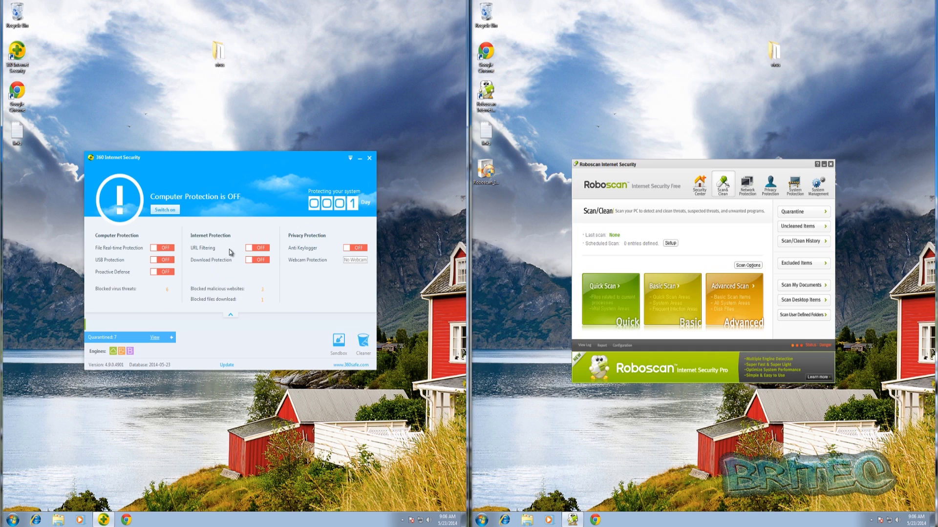
click(231, 317)
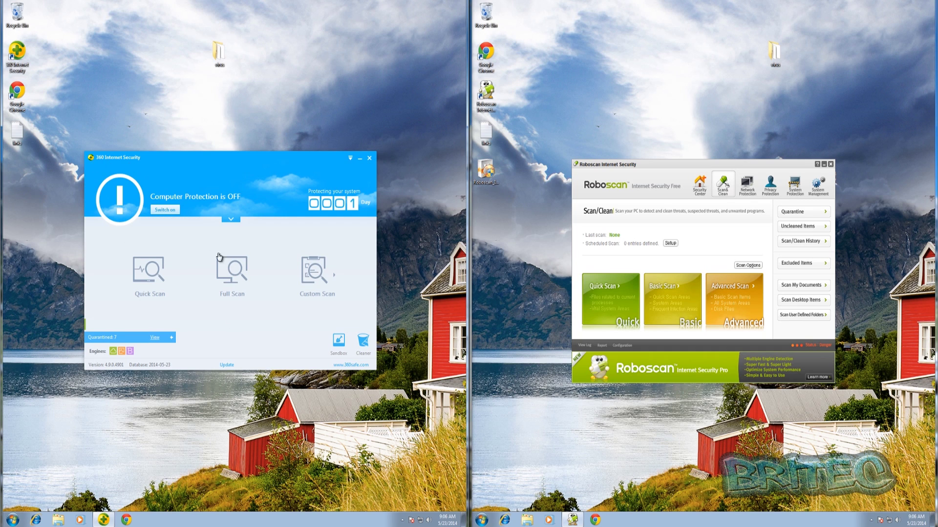
click(231, 220)
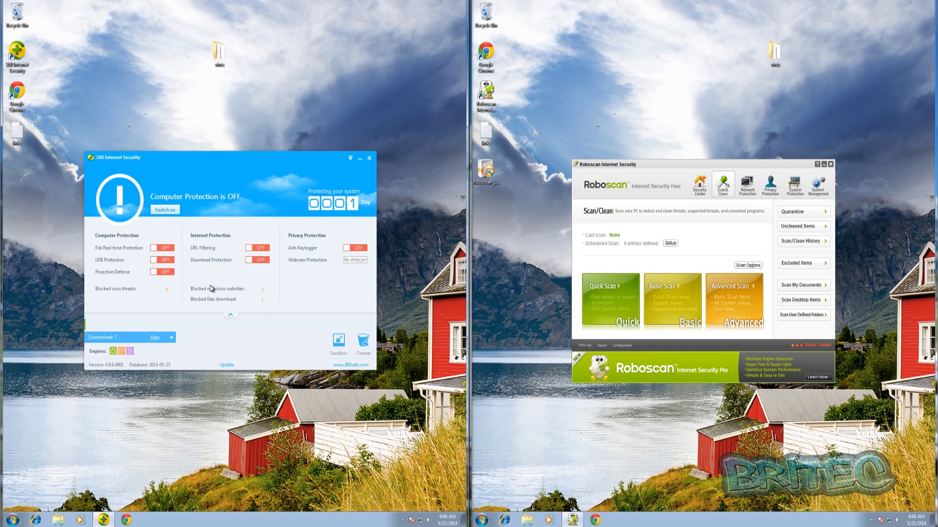
click(164, 249)
click(165, 260)
click(257, 247)
click(257, 260)
click(355, 247)
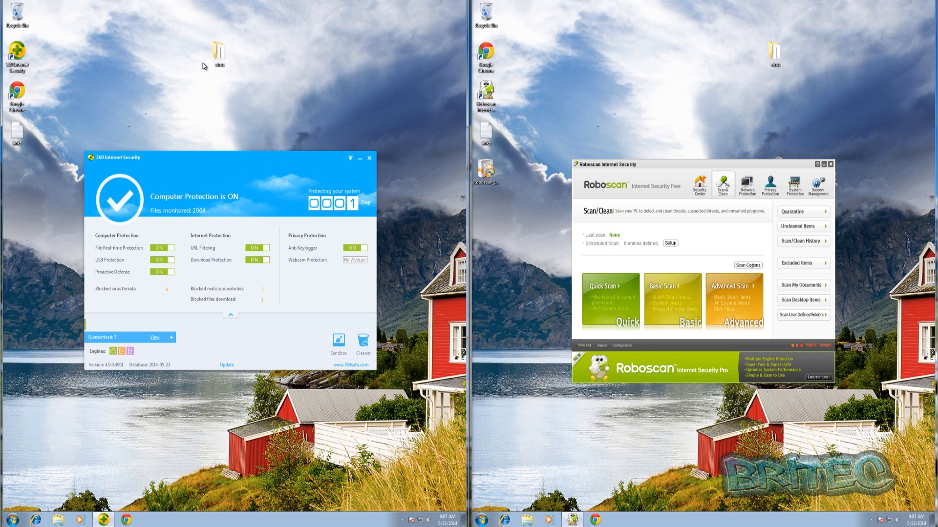
right_click(224, 48)
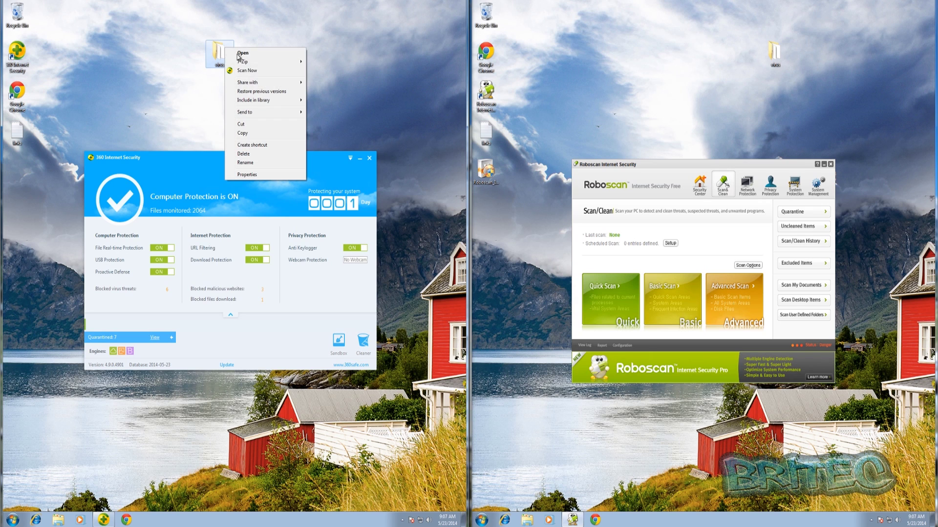
Run 360's Scan Now on the desktop virus folder, which finds 115 threats
click(264, 70)
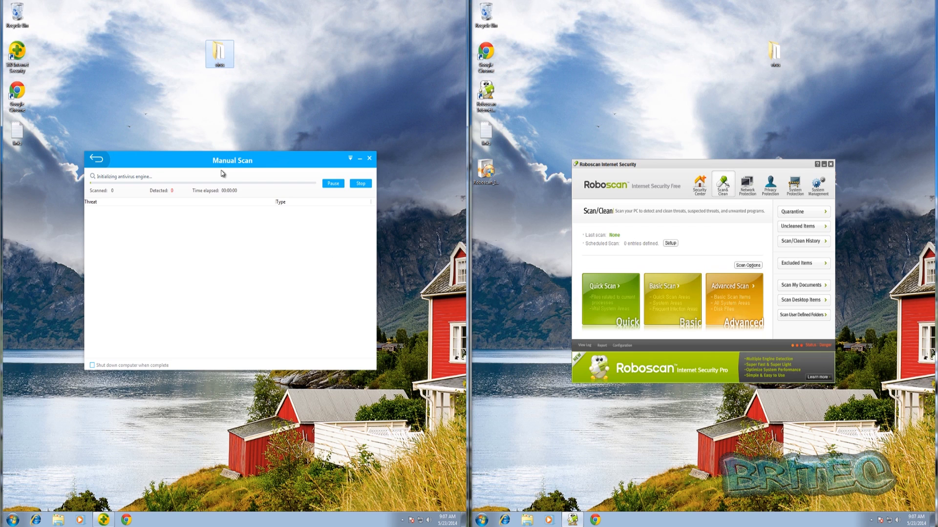
drag(222, 164, 241, 151)
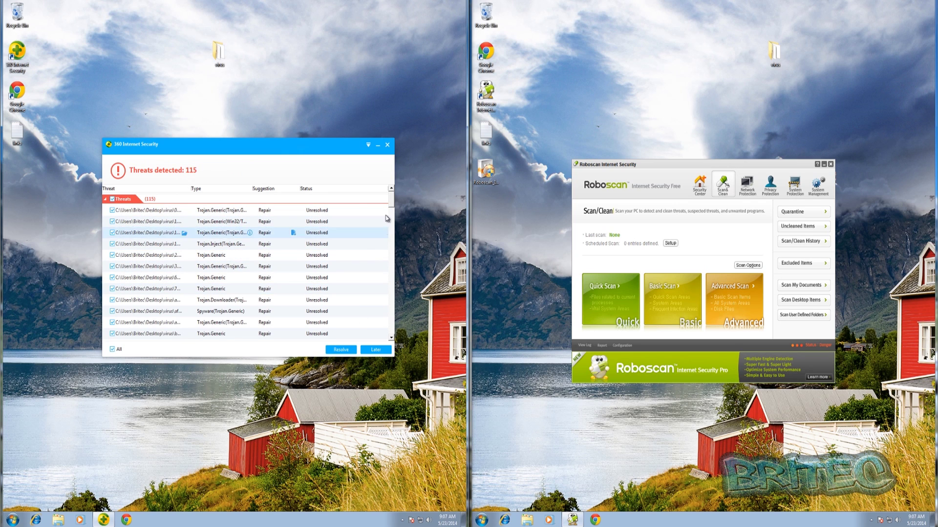
Resolve all 115 threats, then check that the virus folder properties list only 3 files
drag(392, 200, 386, 342)
click(340, 350)
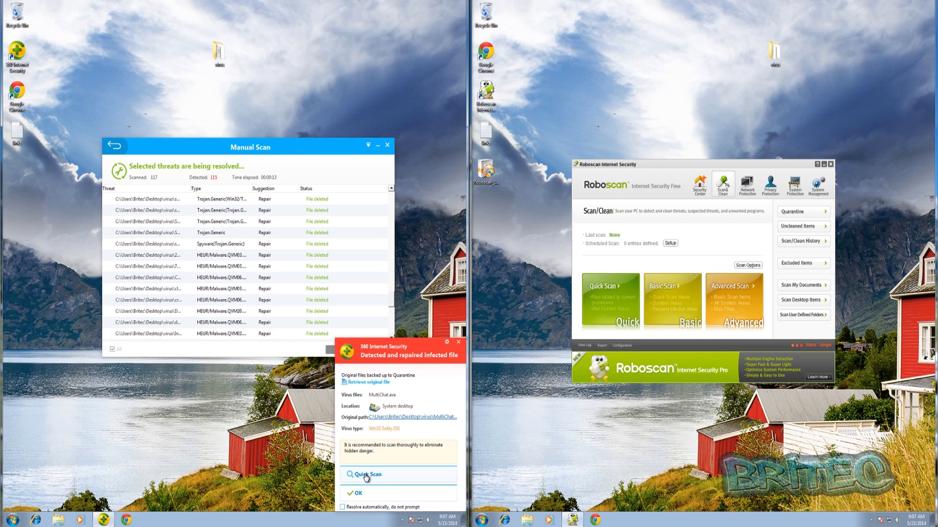
click(385, 493)
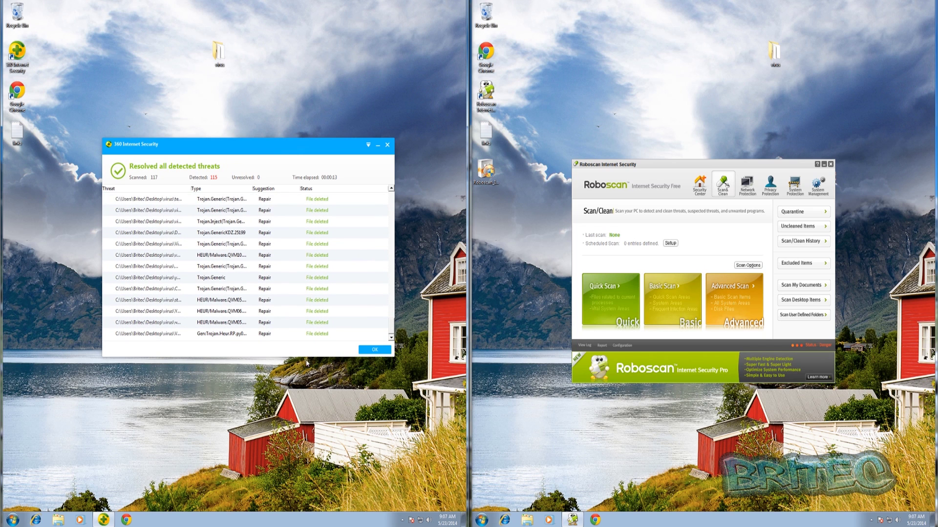
click(376, 351)
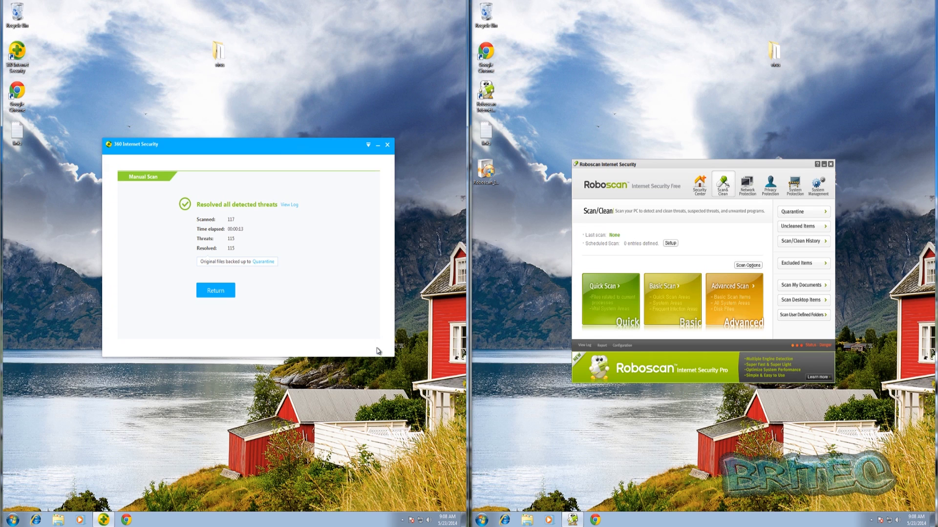
click(216, 291)
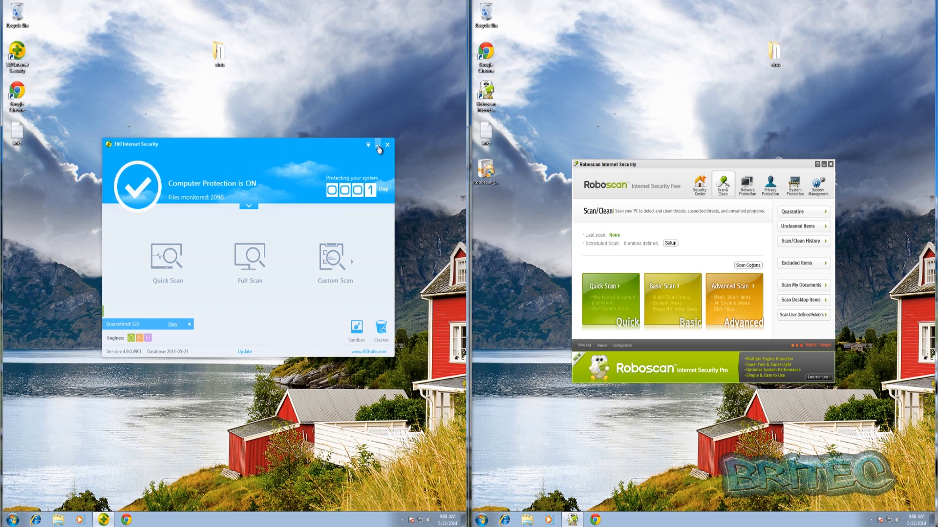
click(378, 145)
right_click(218, 58)
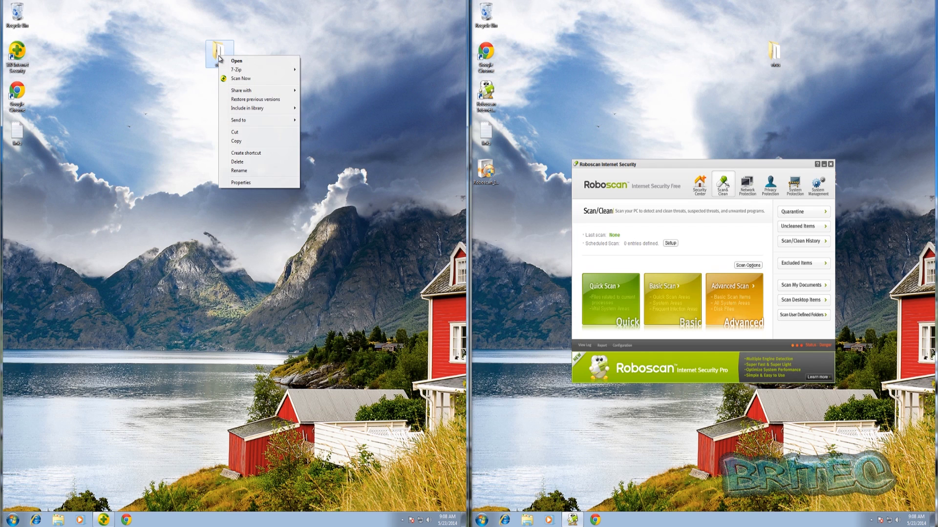
click(249, 182)
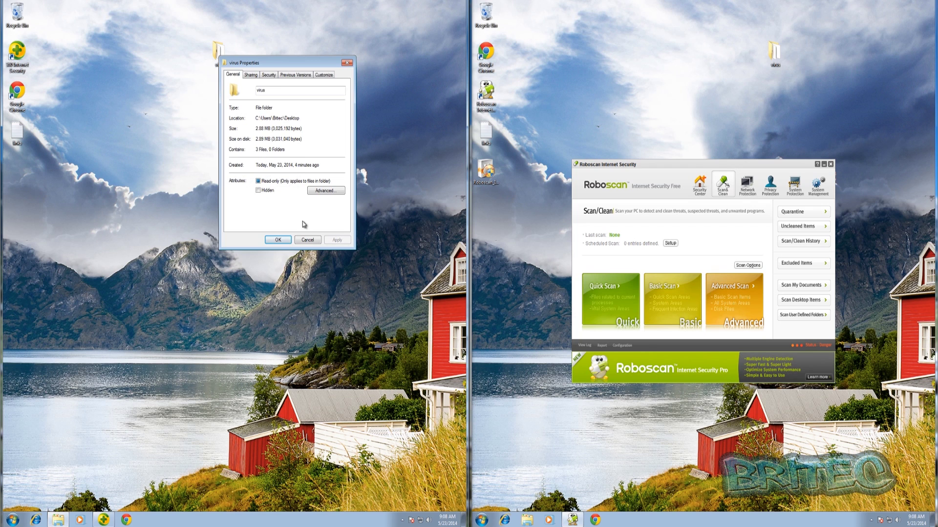
Close the properties and review the remaining files in the left virus folder
click(308, 240)
double_click(219, 58)
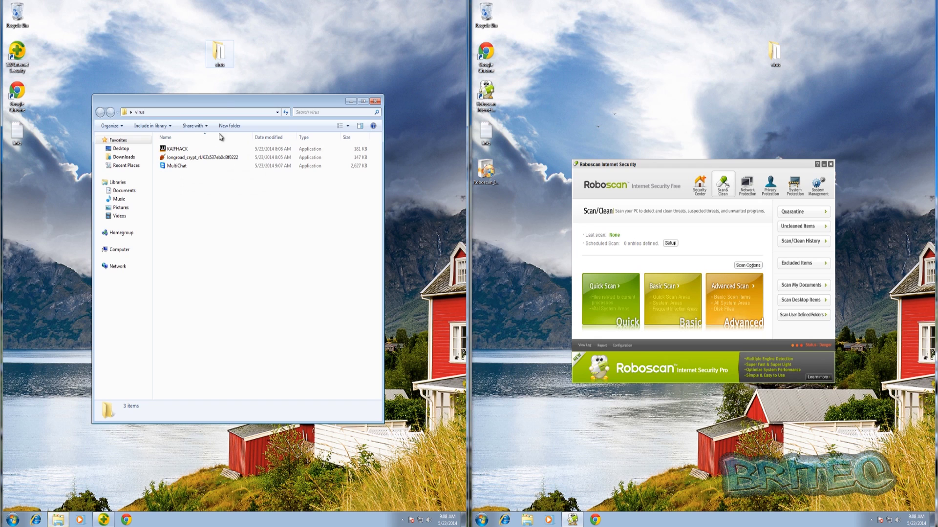
click(375, 101)
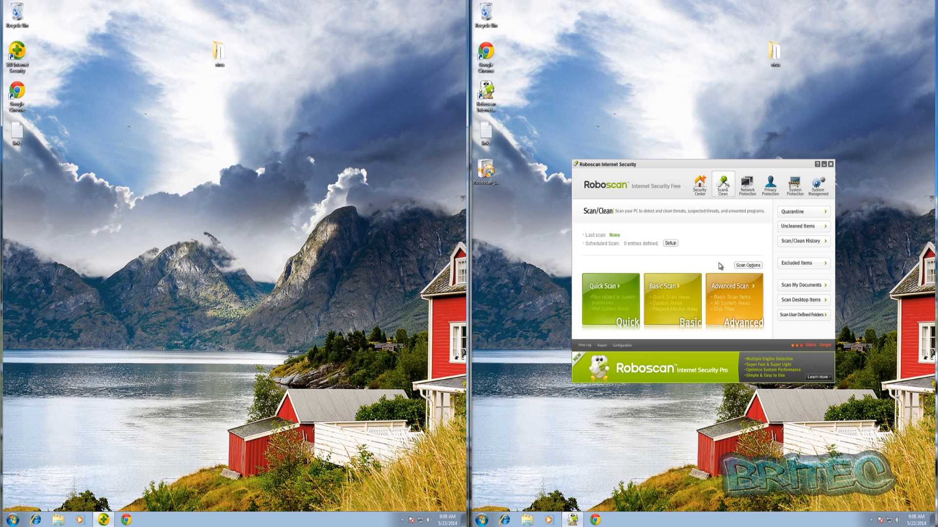
Turn on Roboscan real-time protection and scan the right-hand virus folder with Roboscan
click(700, 185)
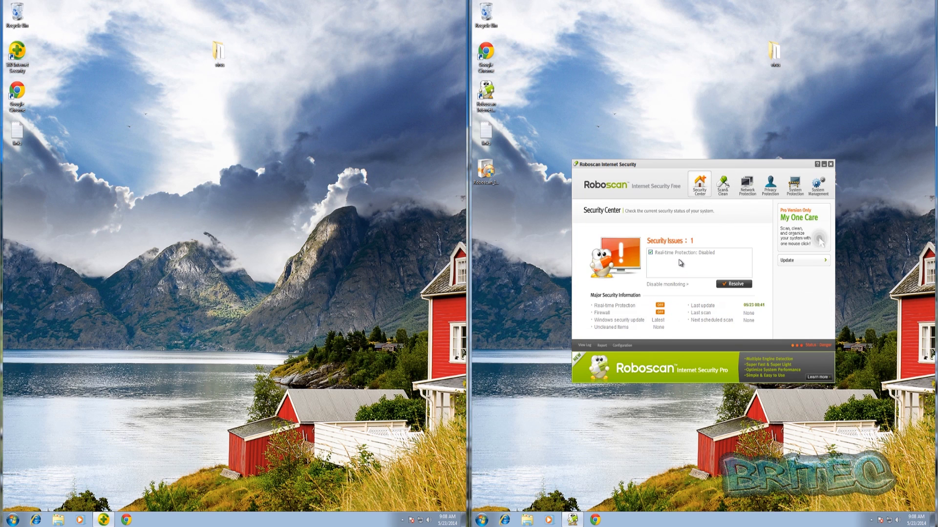
click(661, 306)
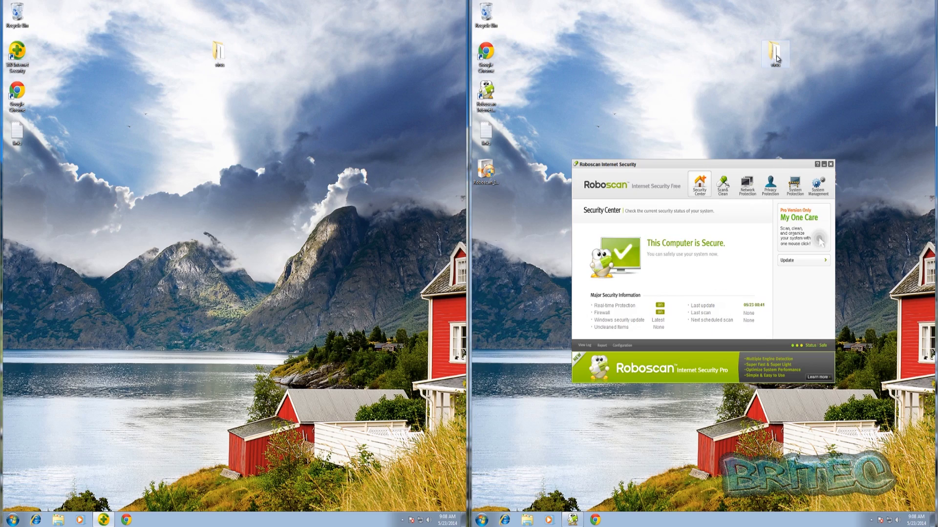
right_click(777, 58)
click(808, 99)
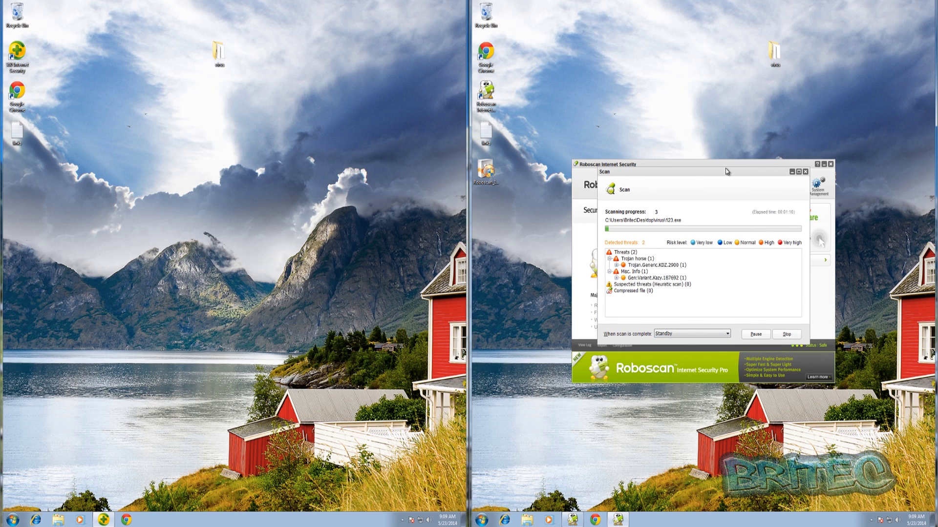
End the zlubob1[1].exe process in Task Manager while the Roboscan scan finishes
drag(726, 172, 729, 171)
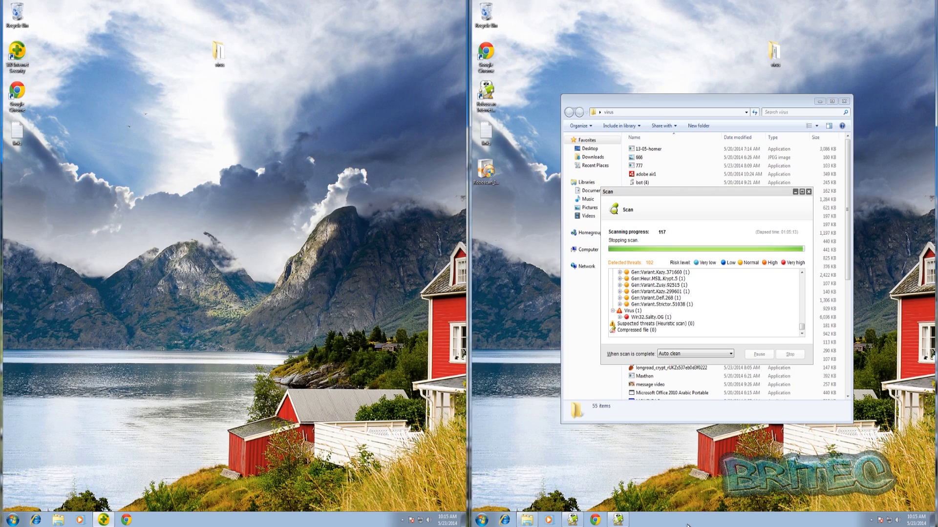
right_click(687, 525)
click(725, 493)
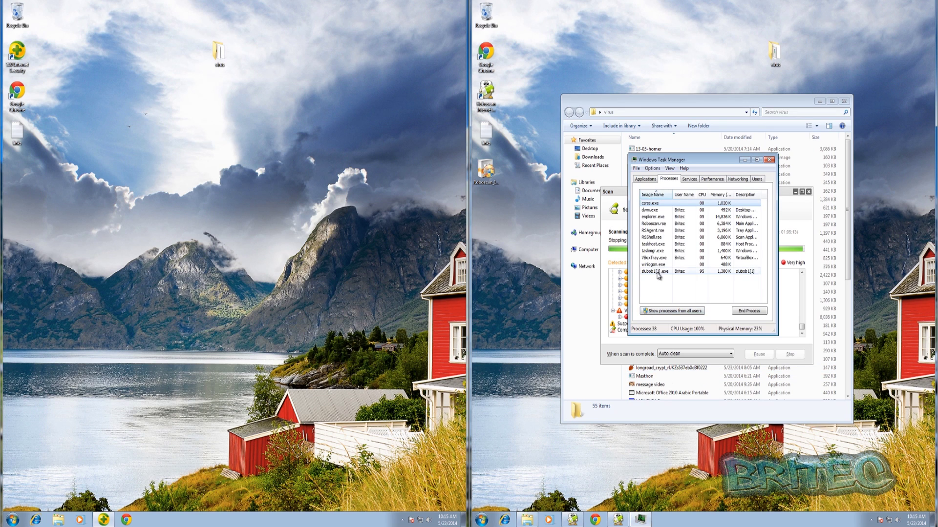
click(657, 273)
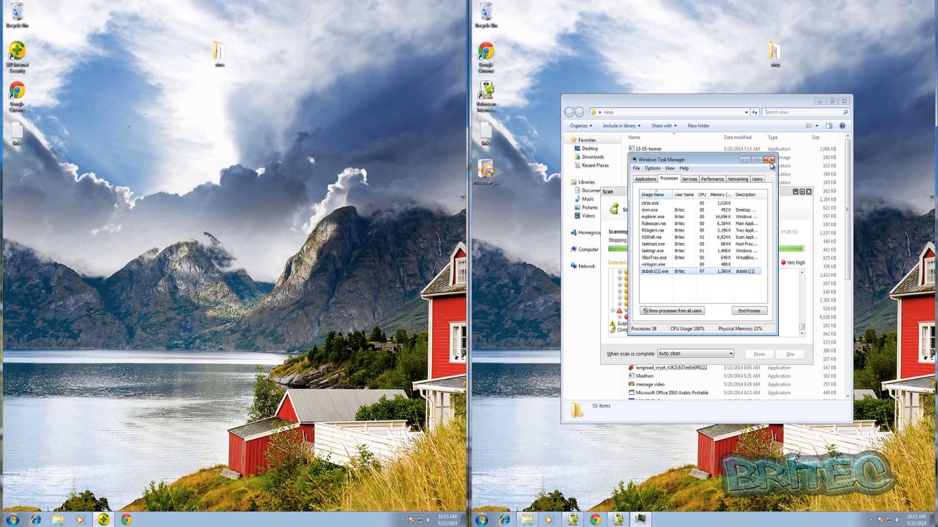
click(746, 311)
click(716, 272)
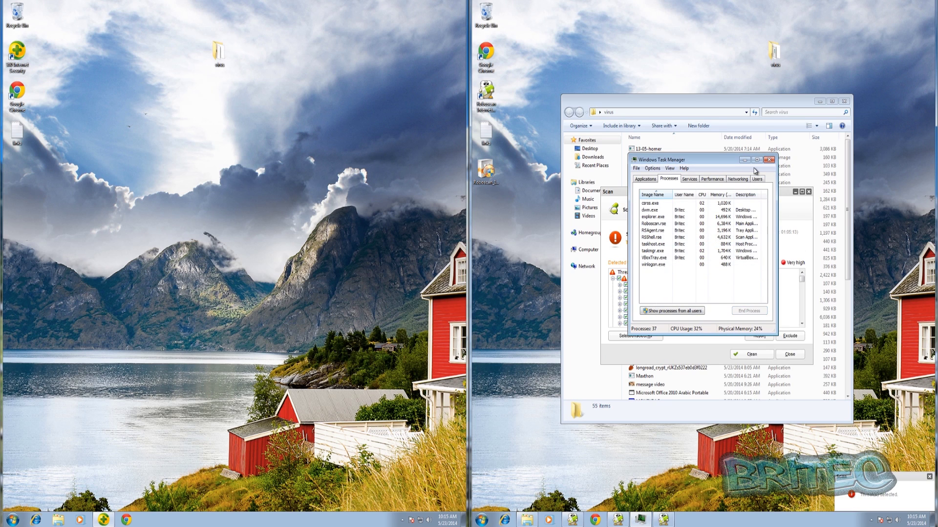
click(769, 160)
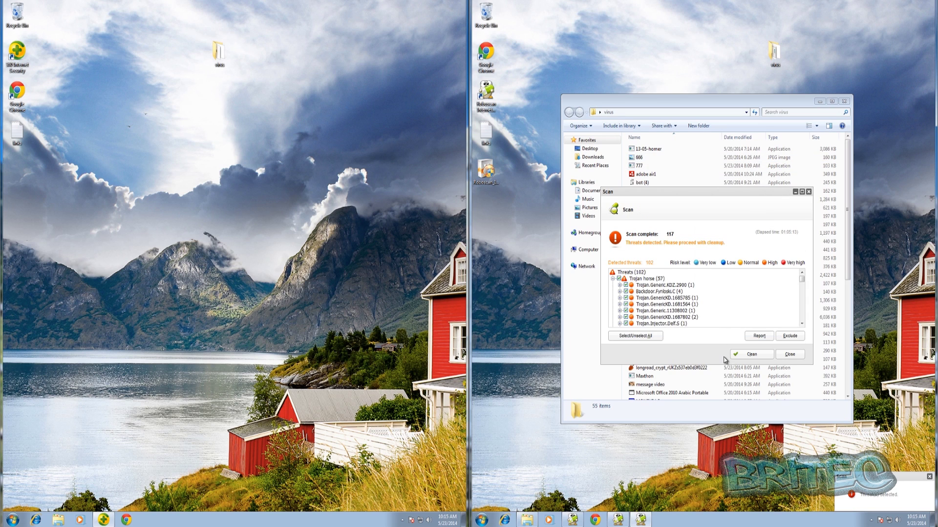
Clean all 102 detected threats found by the Roboscan scan
click(744, 355)
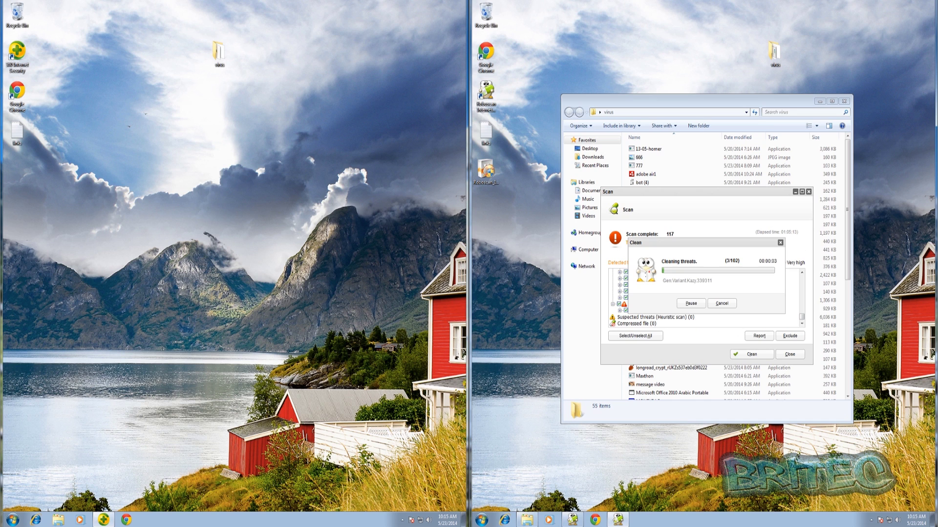
right_click(692, 522)
click(733, 504)
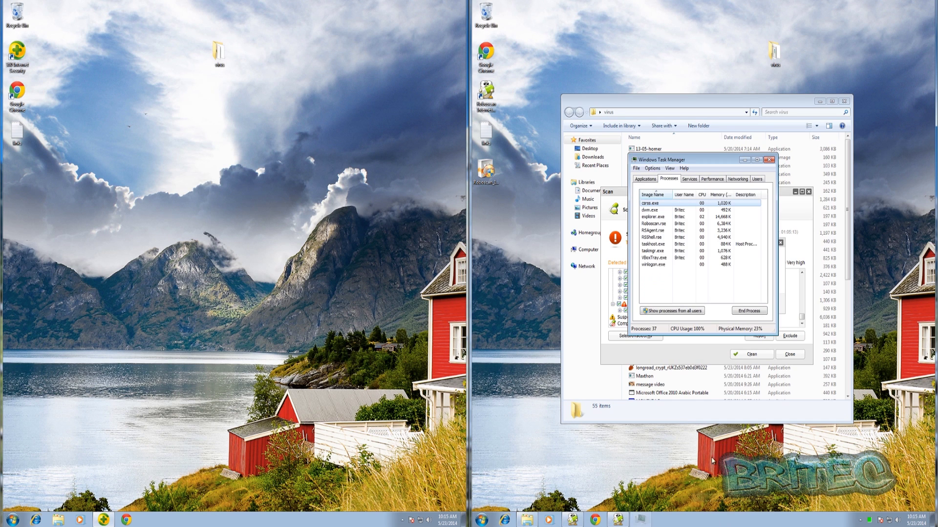
click(770, 160)
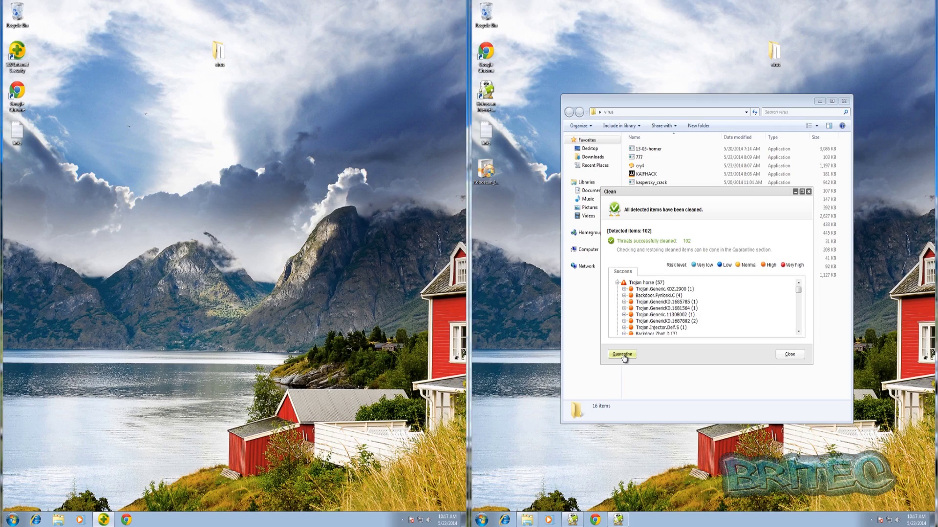
Delete the quarantine entry and then all quarantined items in Roboscan's Records
click(621, 354)
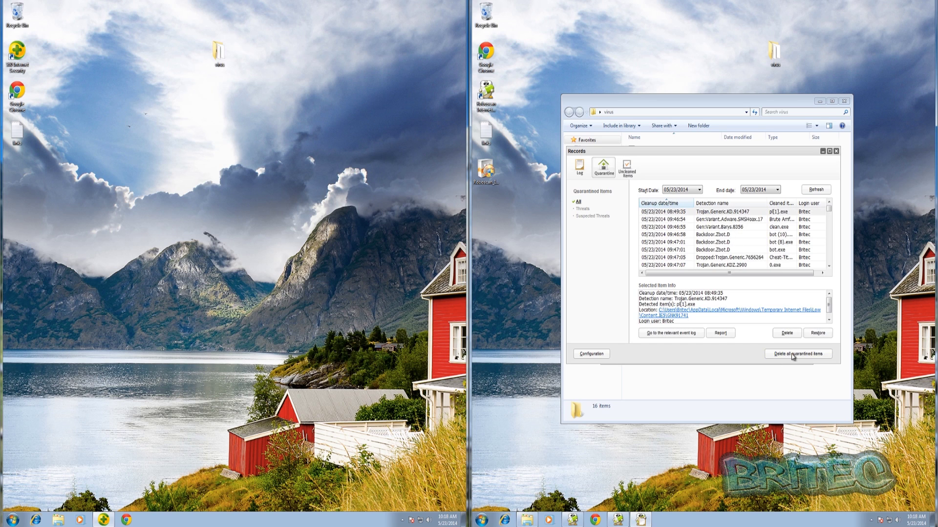
click(785, 334)
click(688, 277)
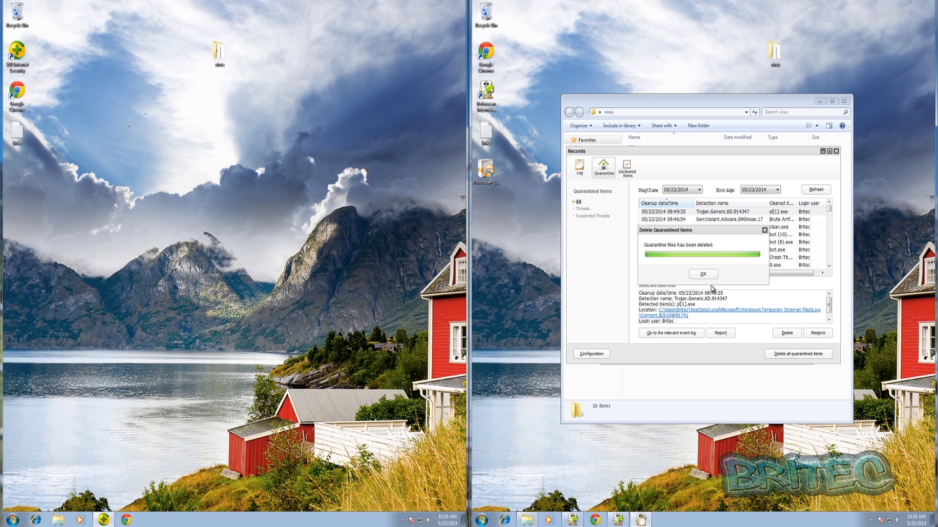
click(703, 274)
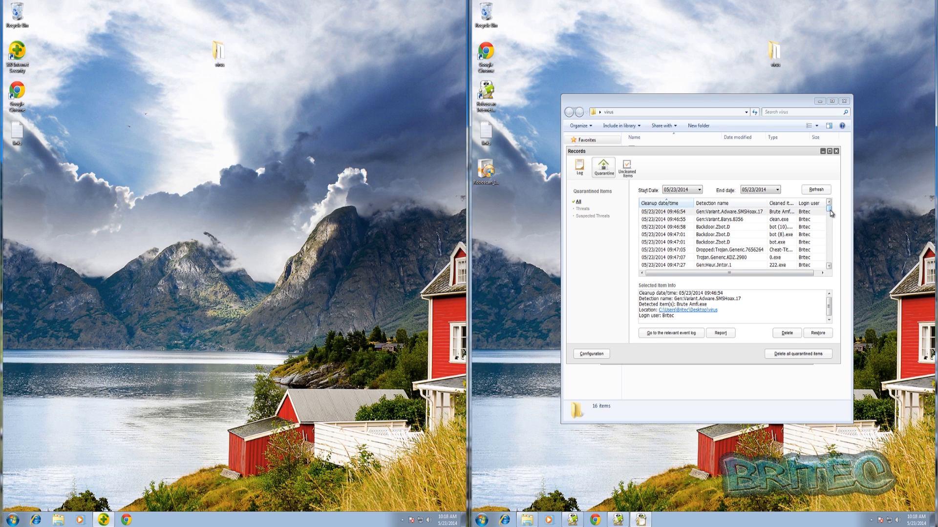
scroll(828, 213, down, 2)
scroll(829, 213, up, 2)
click(798, 354)
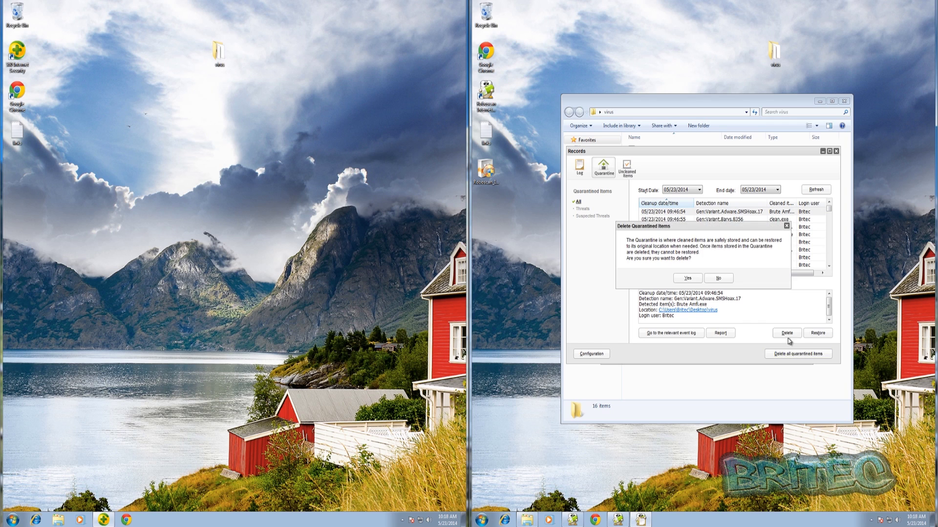
click(695, 282)
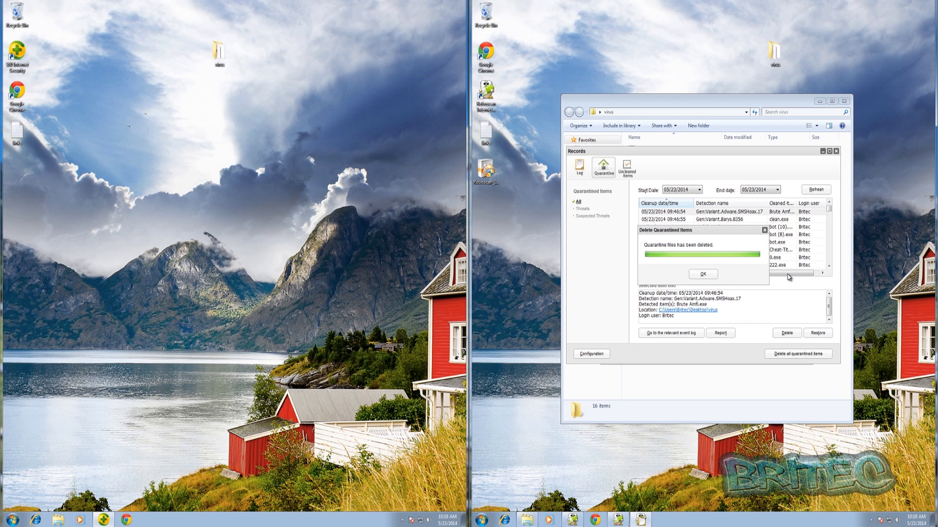
click(703, 275)
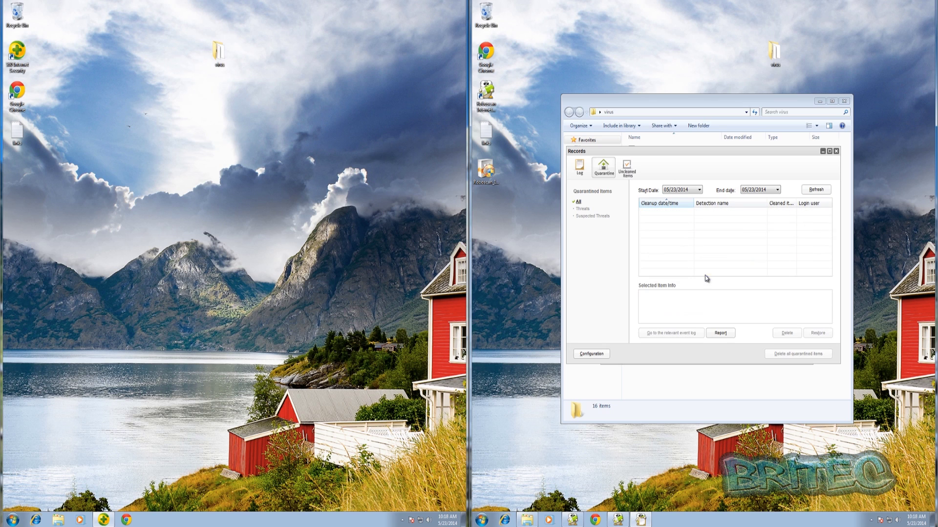
click(836, 151)
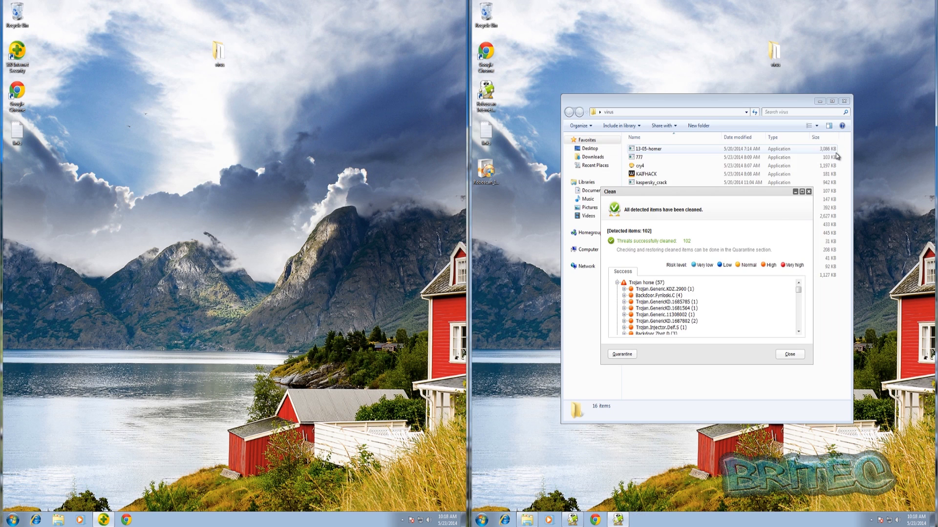
click(792, 356)
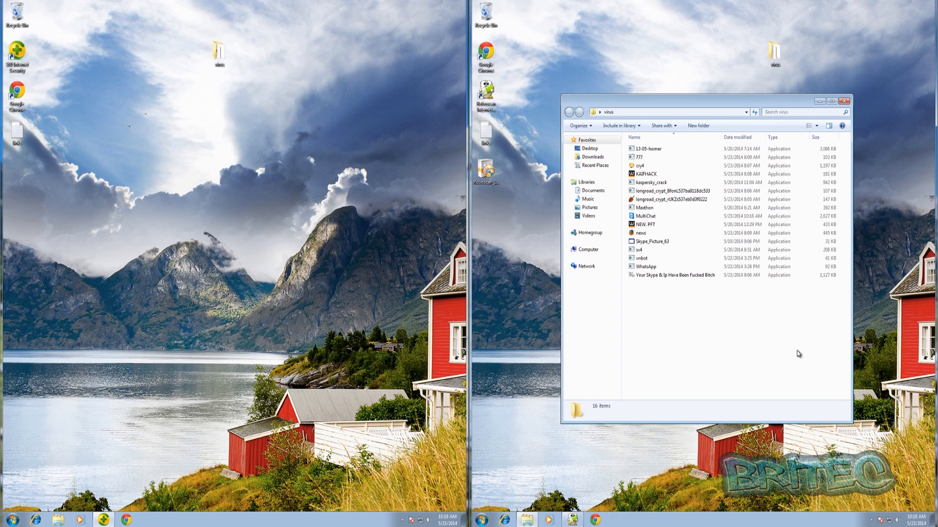
Rescan the virus folder with Roboscan (no threats), then open both virus folders
click(844, 101)
right_click(775, 55)
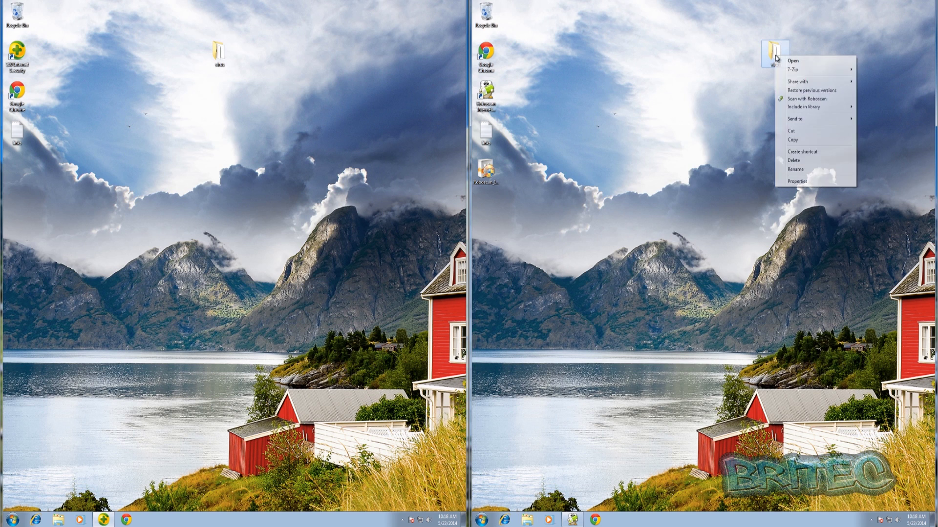
click(806, 99)
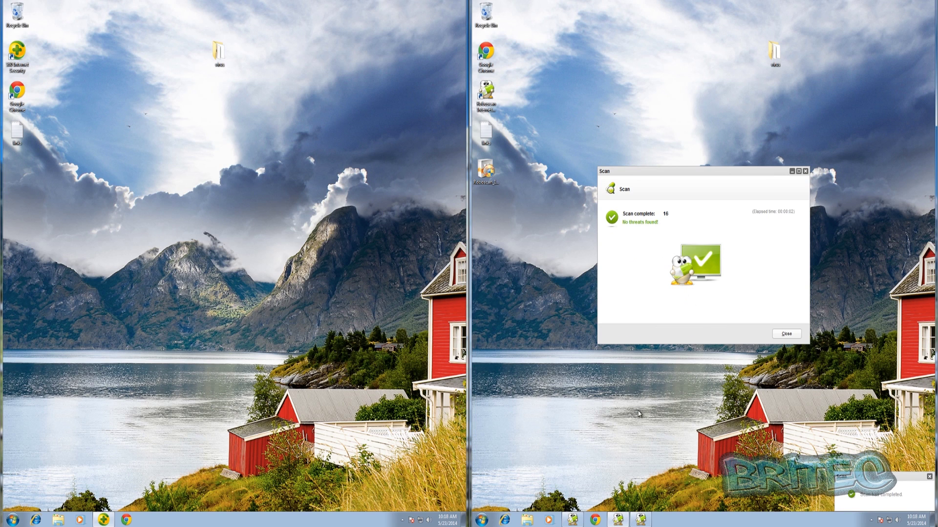
click(786, 334)
double_click(775, 51)
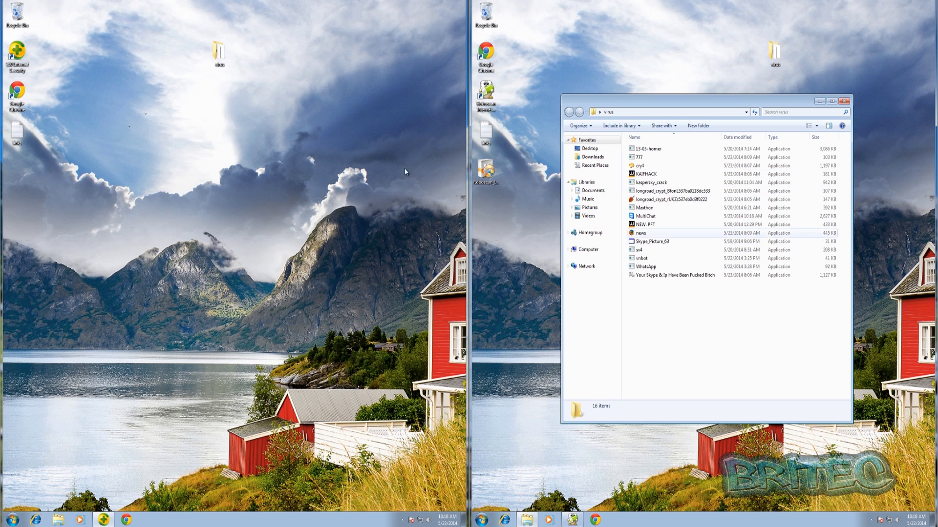
double_click(220, 53)
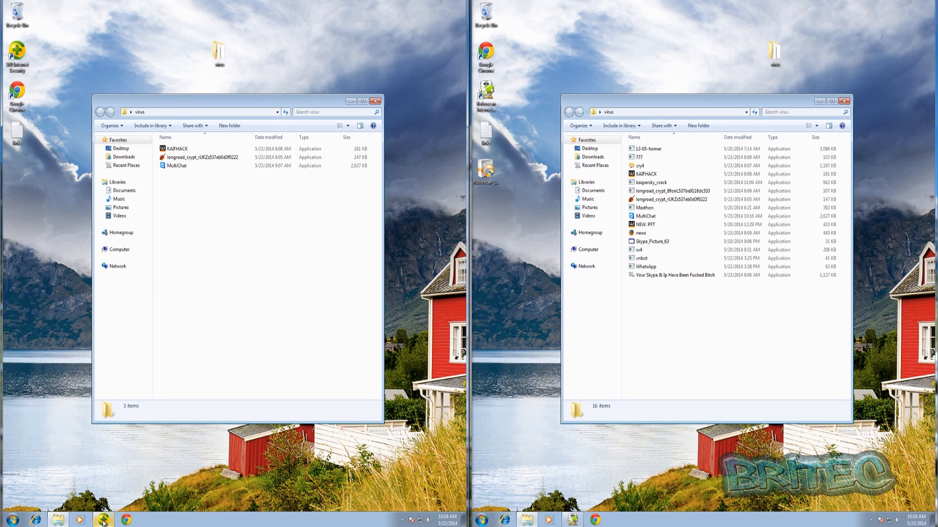
Launch longroad_crypt_rUKZs537eb0d3f0222 in both folders and block its process injection in 360
mouse_move(104, 521)
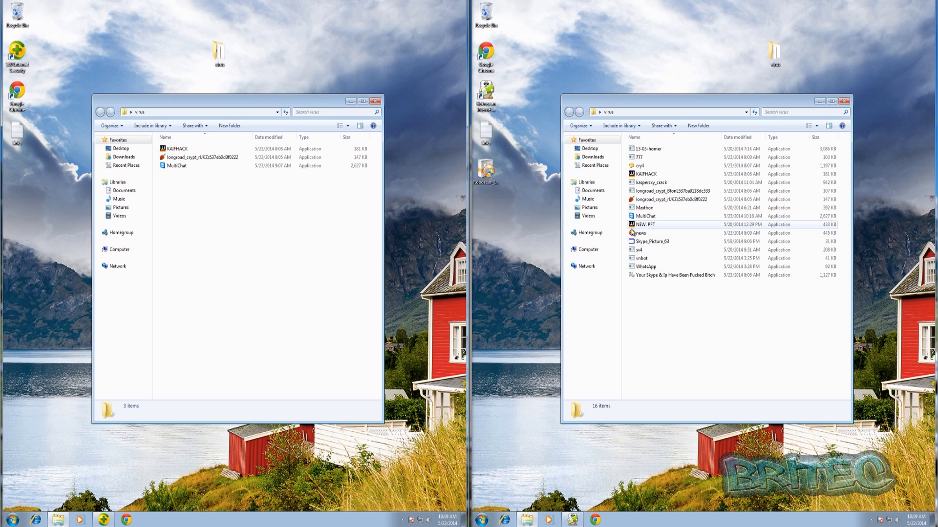
click(676, 200)
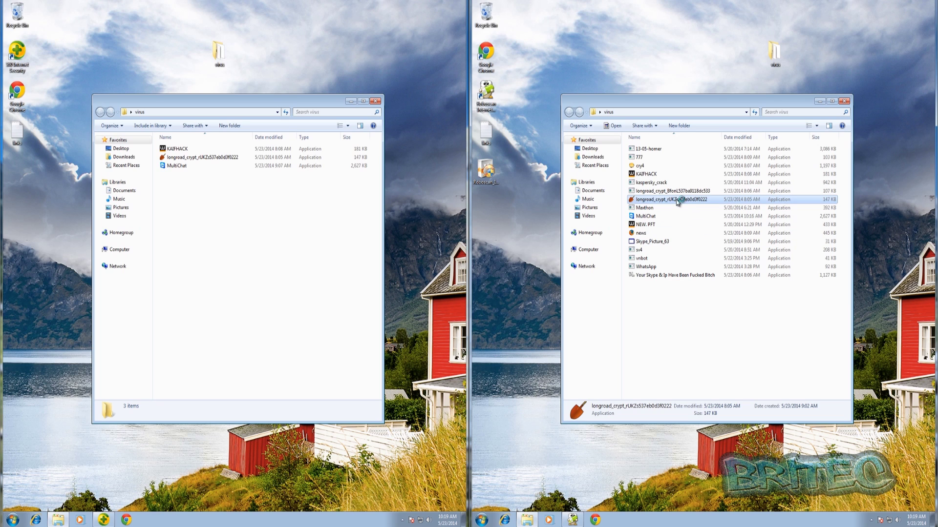
click(199, 159)
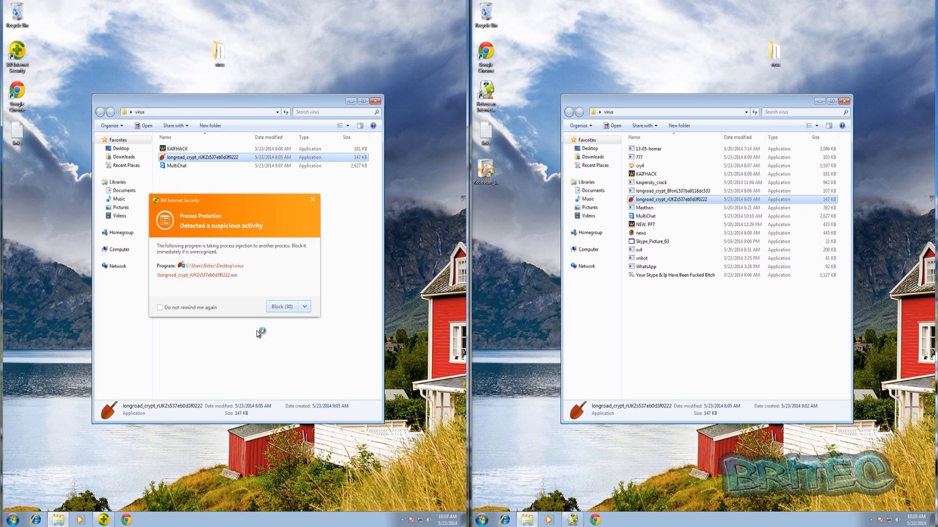
click(285, 307)
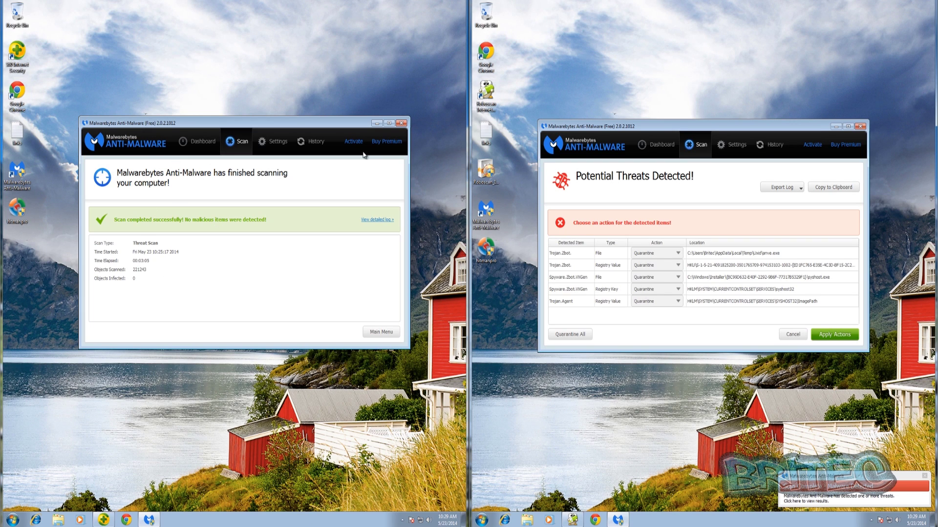
Dismiss the left clean result, check Task Manager, then apply quarantine to the five right-hand threats
click(402, 123)
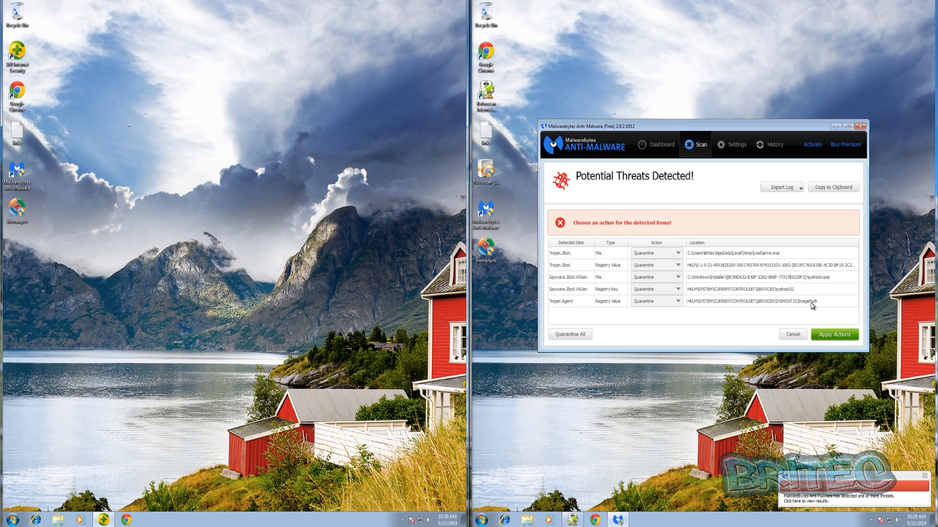
right_click(713, 525)
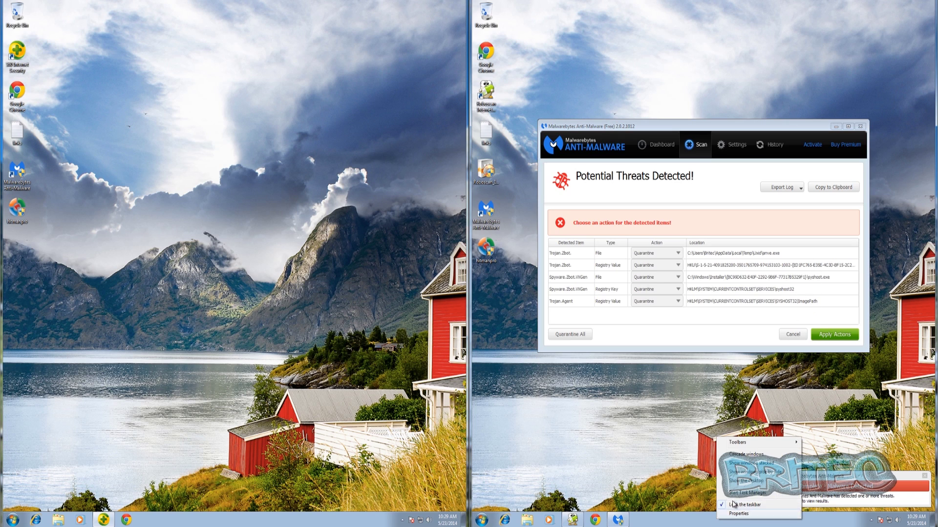
click(739, 496)
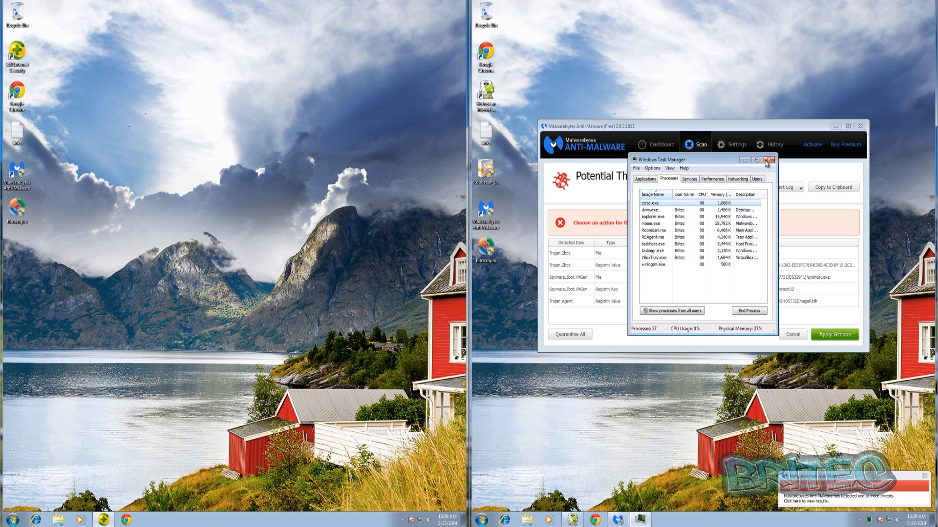
click(769, 160)
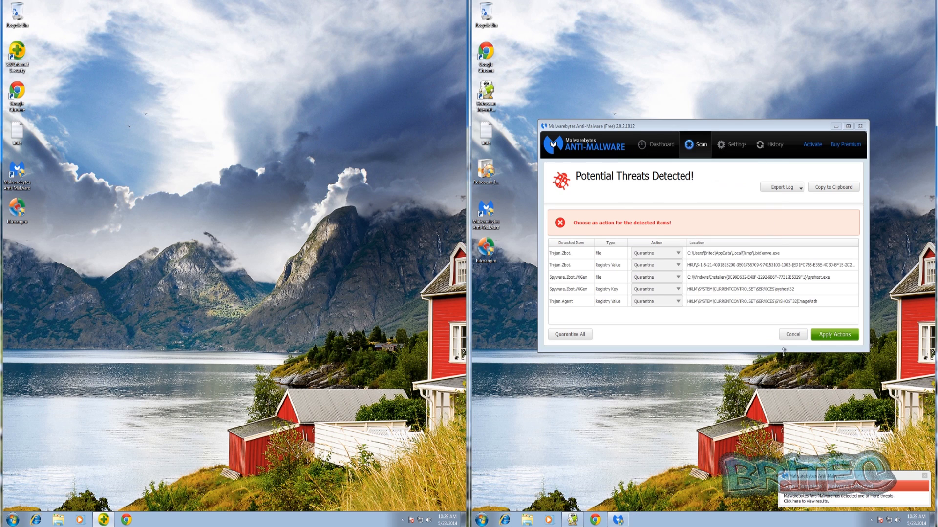
click(828, 337)
click(743, 272)
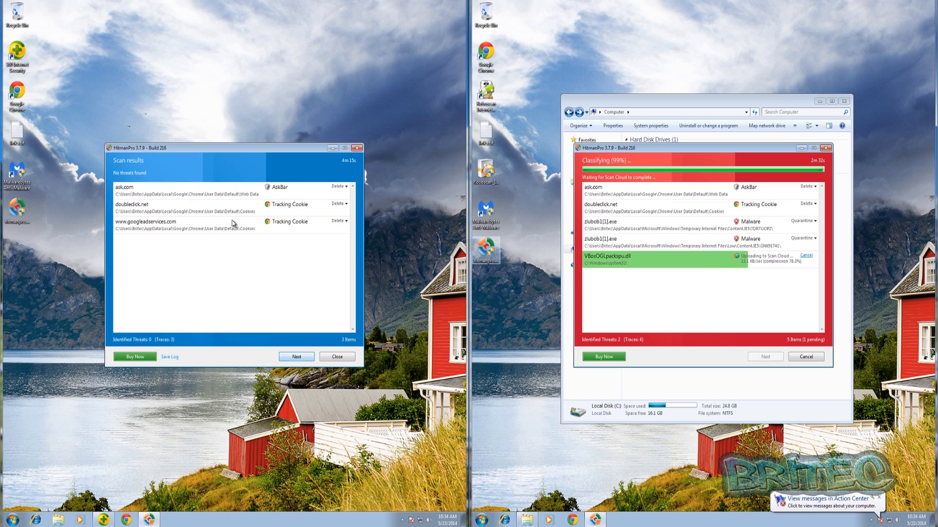
Delete the three left-side tracking traces in HitmanPro and advance the right scan to its results
click(297, 357)
click(297, 357)
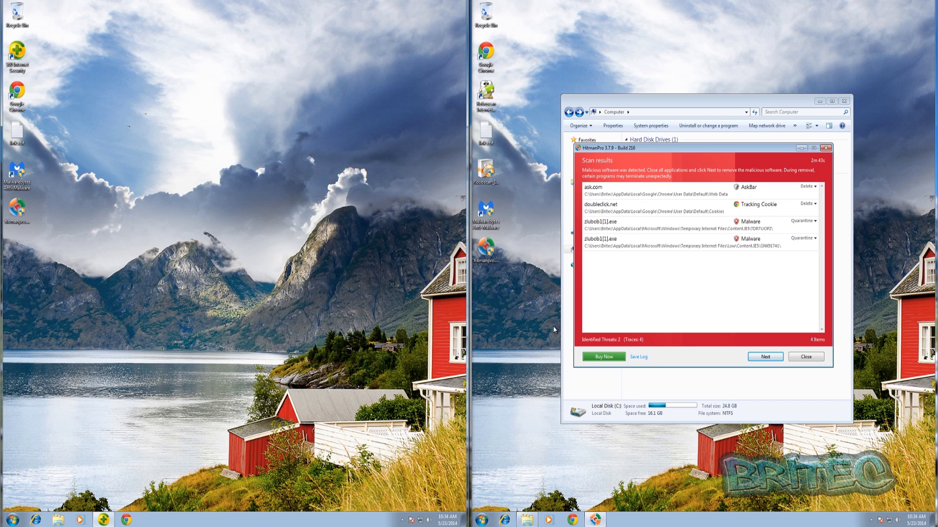
click(765, 357)
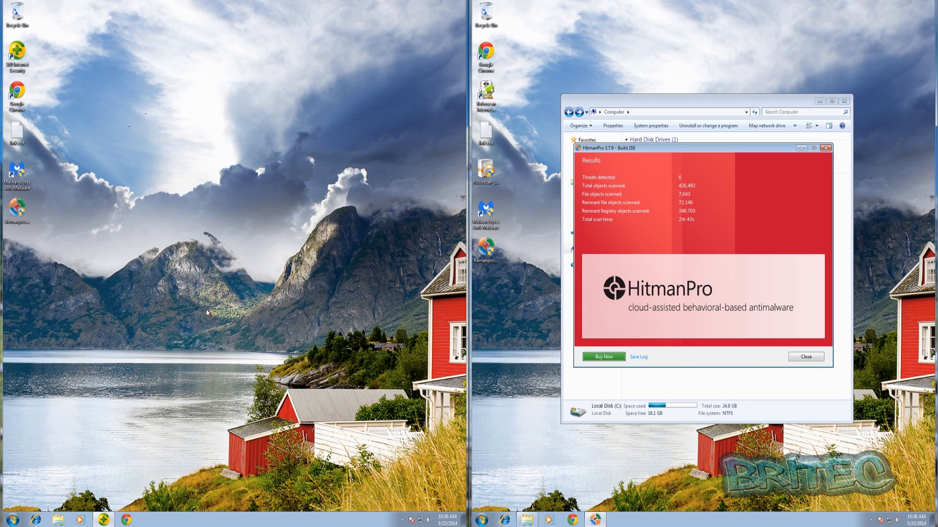
Close the HitmanPro results and the Computer window, then deselect the desktop icons
click(806, 357)
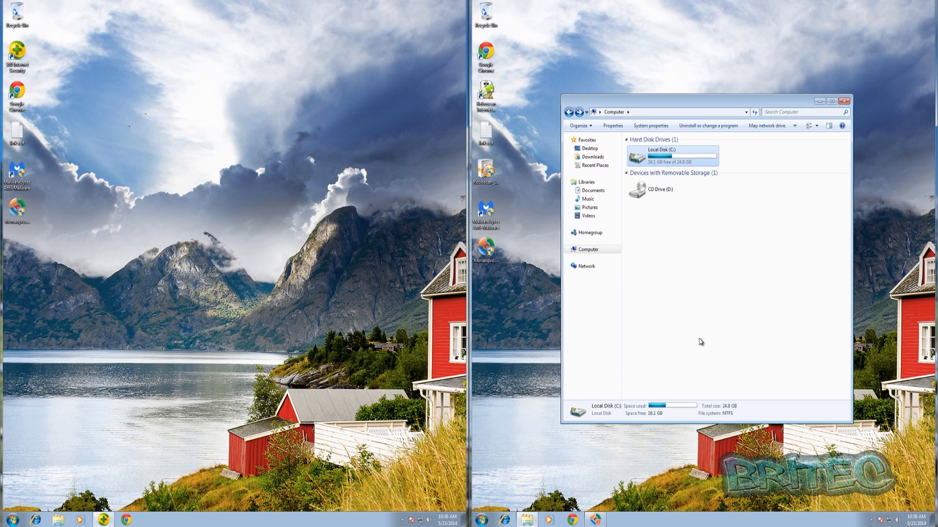
click(844, 101)
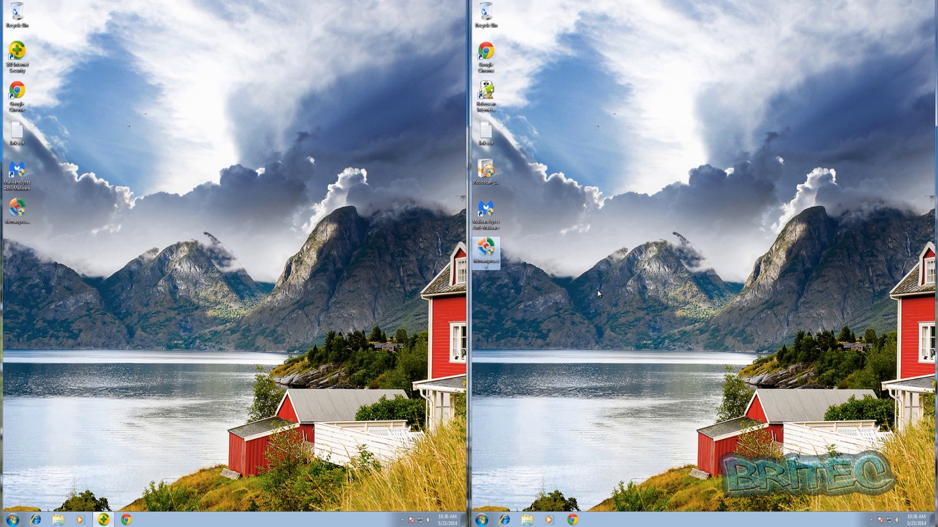
click(504, 411)
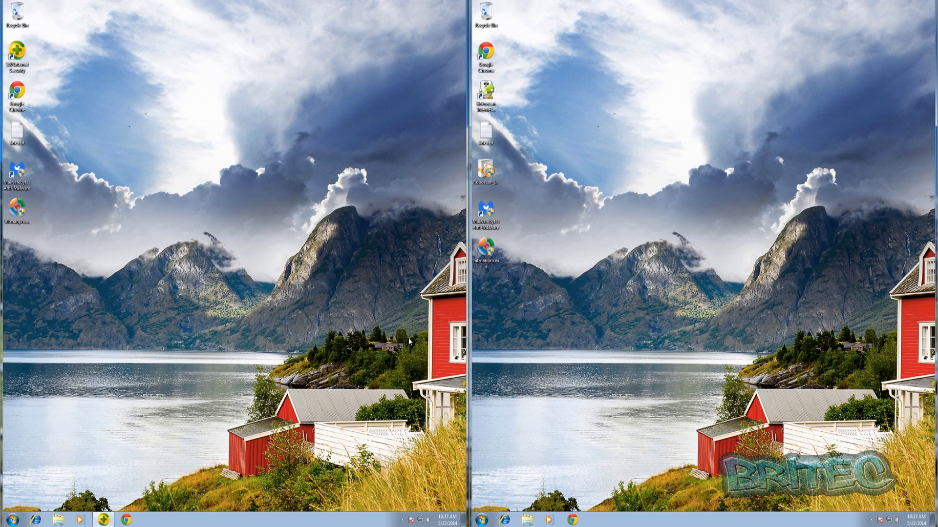